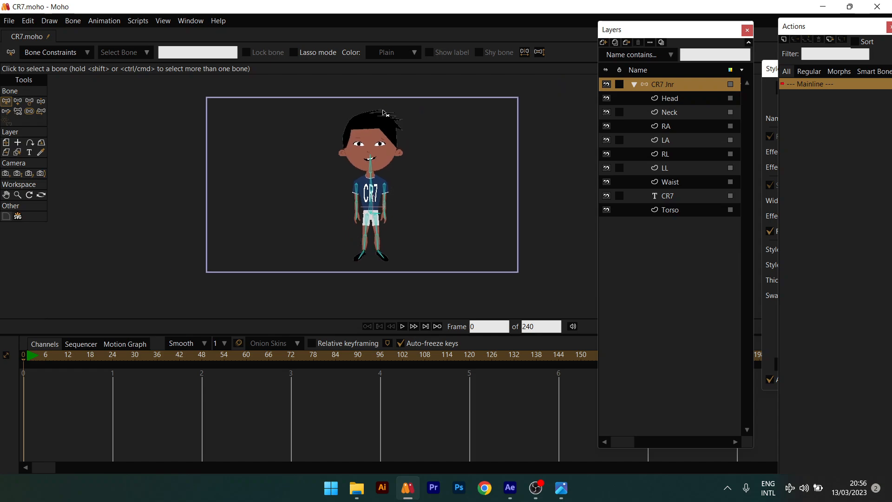
{"action": "scroll", "coordinate": [384, 113], "scroll_direction": "up", "scroll_amount": 2}
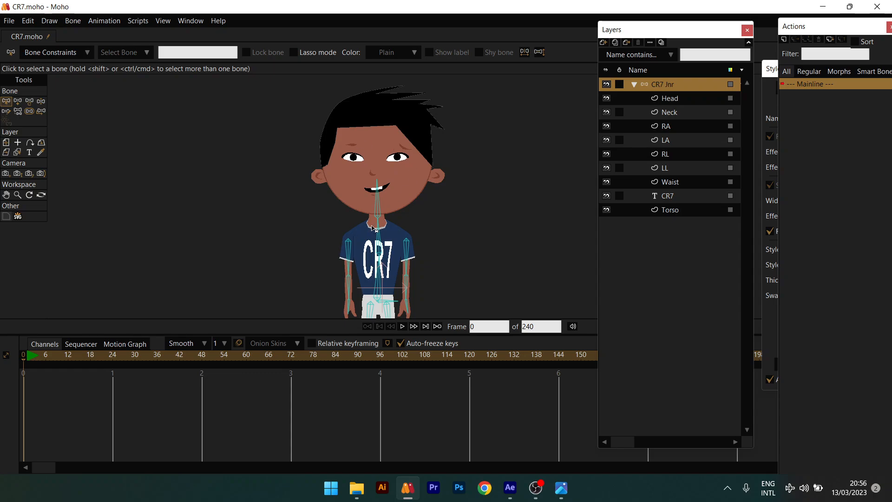
{"action": "scroll", "coordinate": [372, 227], "scroll_direction": "down", "scroll_amount": 2}
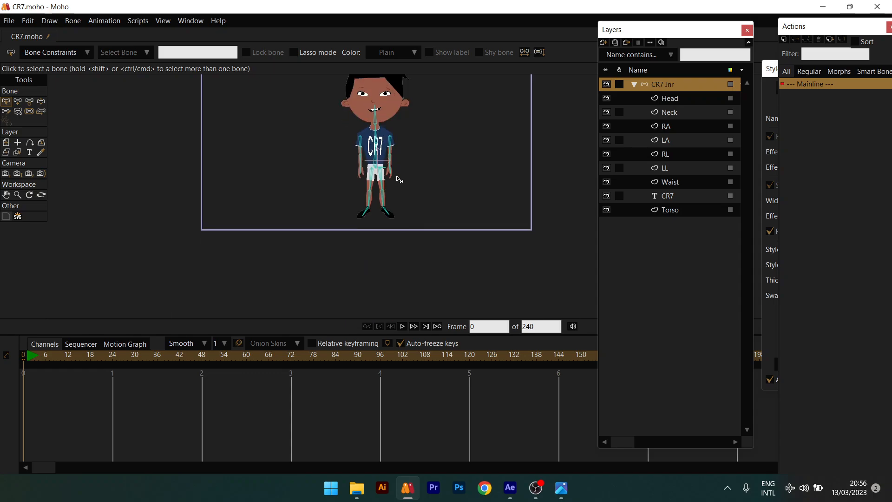
{"action": "scroll", "coordinate": [399, 180], "scroll_direction": "up", "scroll_amount": 3}
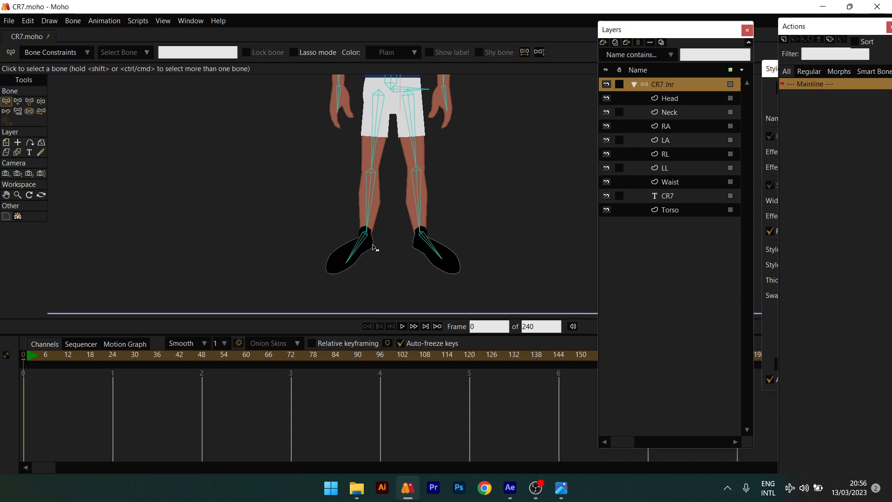
{"action": "scroll", "coordinate": [373, 247], "scroll_direction": "down", "scroll_amount": 2}
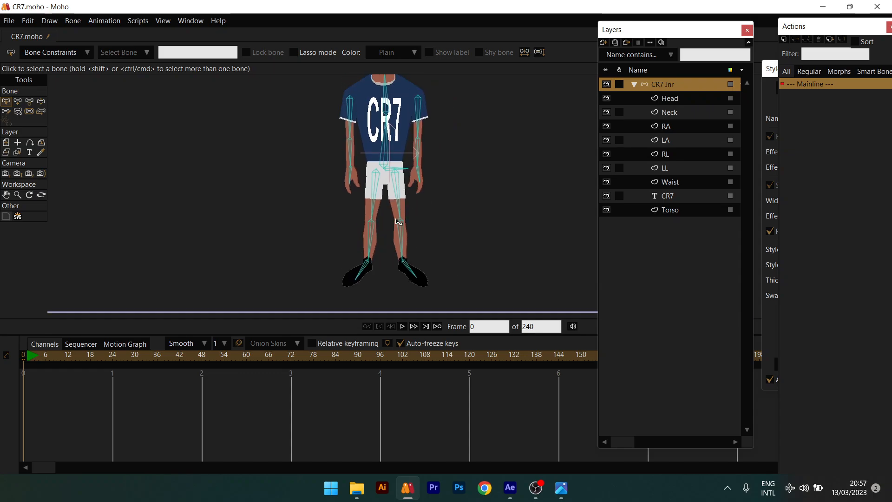
Try lowering the character's hip bone at frame 24 with Manipulate Bones, and delete the resulting keyframes.
{"action": "left_click", "coordinate": [110, 356]}
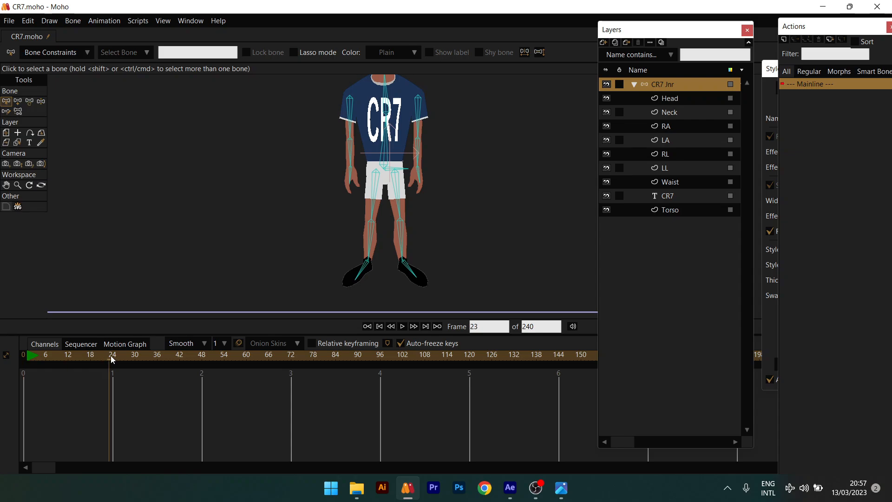
{"action": "scroll", "coordinate": [486, 175], "scroll_direction": "down", "scroll_amount": 3}
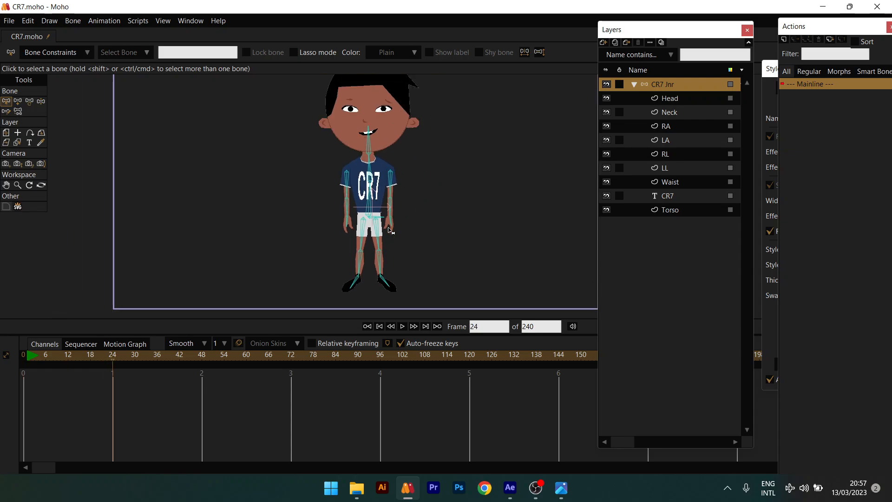
{"action": "key", "text": "z"}
{"action": "left_click_drag", "start_coordinate": [383, 218], "coordinate": [378, 236]}
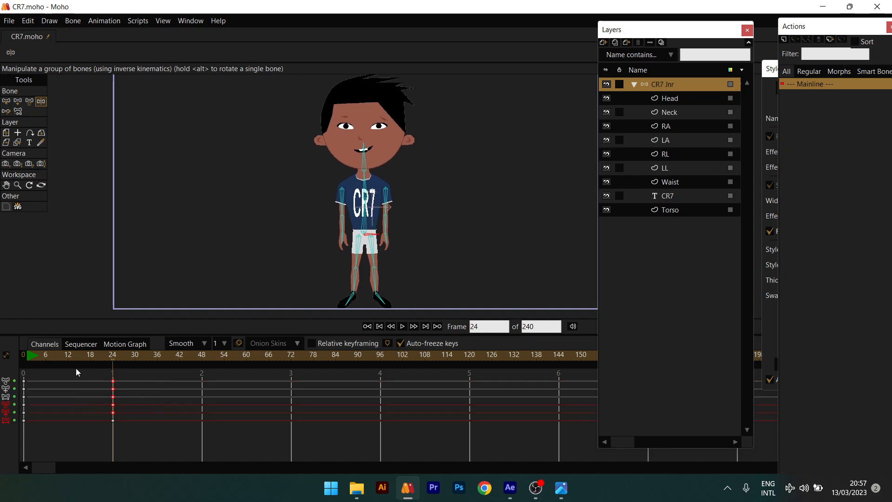
{"action": "left_click", "coordinate": [378, 326]}
{"action": "left_click_drag", "start_coordinate": [136, 378], "coordinate": [77, 439]}
{"action": "key", "text": "Delete"}
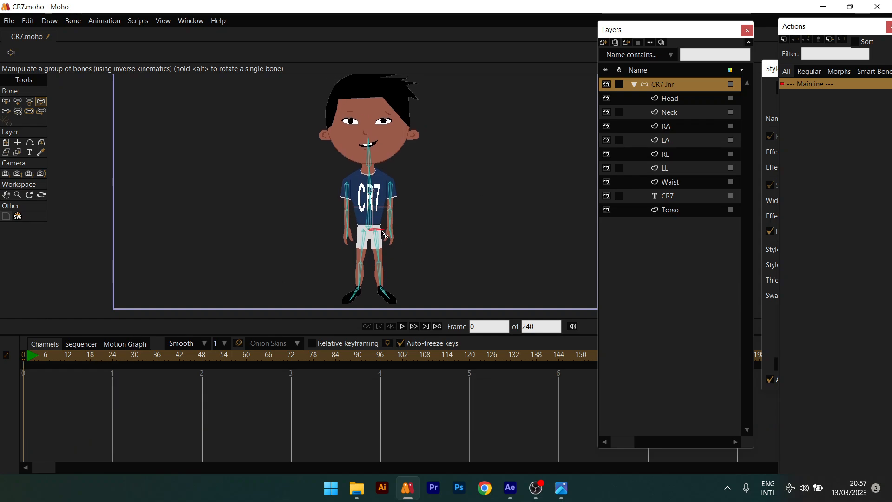
Test lowering the hip bone at frame 0 with Manipulate Bones, checking the pose along the timeline.
{"action": "scroll", "coordinate": [338, 237], "scroll_direction": "down", "scroll_amount": 3}
{"action": "left_click_drag", "start_coordinate": [337, 234], "coordinate": [342, 252]}
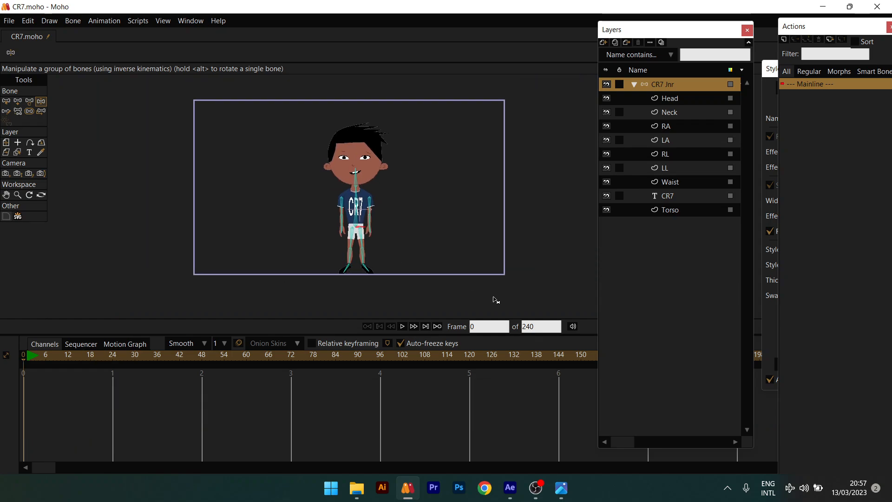
{"action": "scroll", "coordinate": [379, 272], "scroll_direction": "up", "scroll_amount": 3}
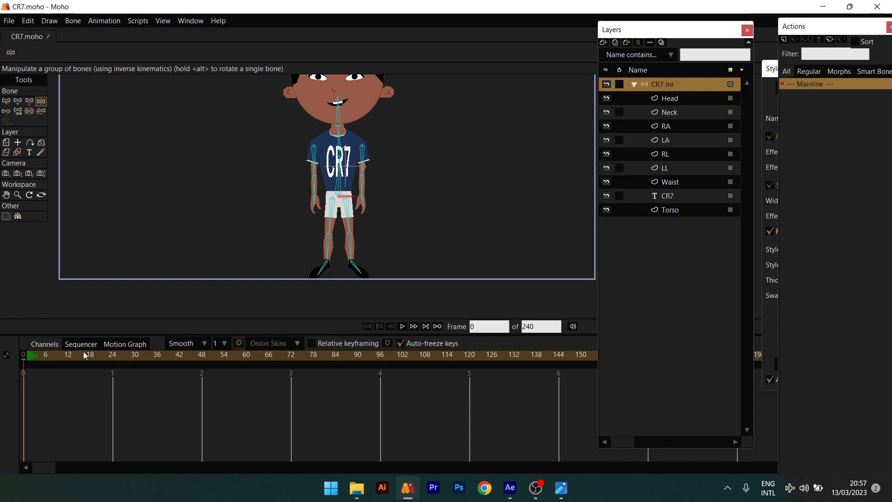
{"action": "left_click", "coordinate": [113, 356]}
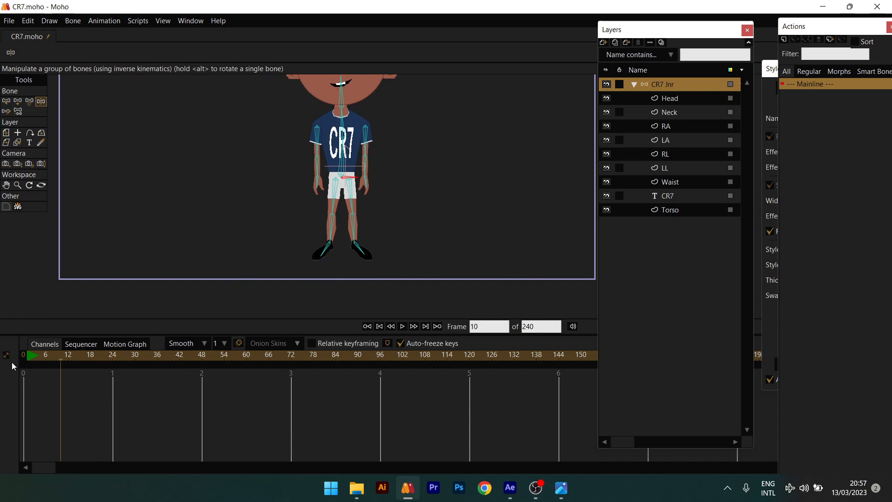
{"action": "left_click", "coordinate": [38, 361]}
{"action": "left_click_drag", "start_coordinate": [27, 371], "coordinate": [24, 372]}
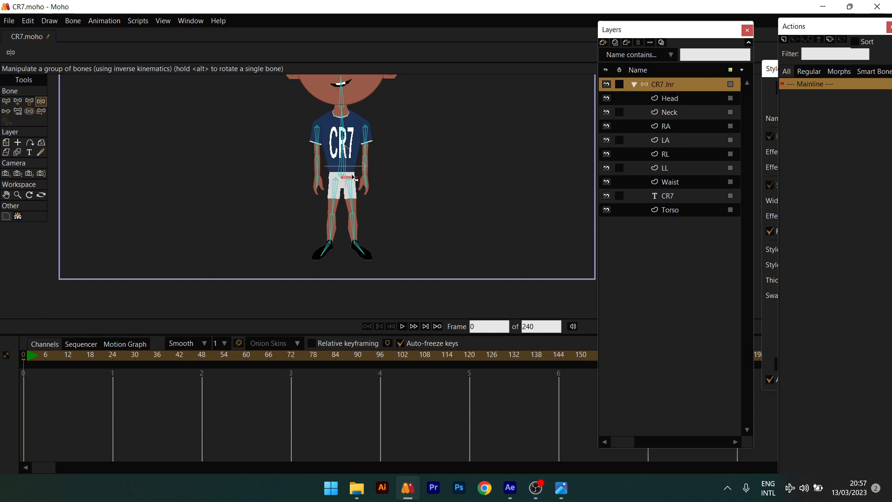
{"action": "left_click_drag", "start_coordinate": [353, 178], "coordinate": [354, 197]}
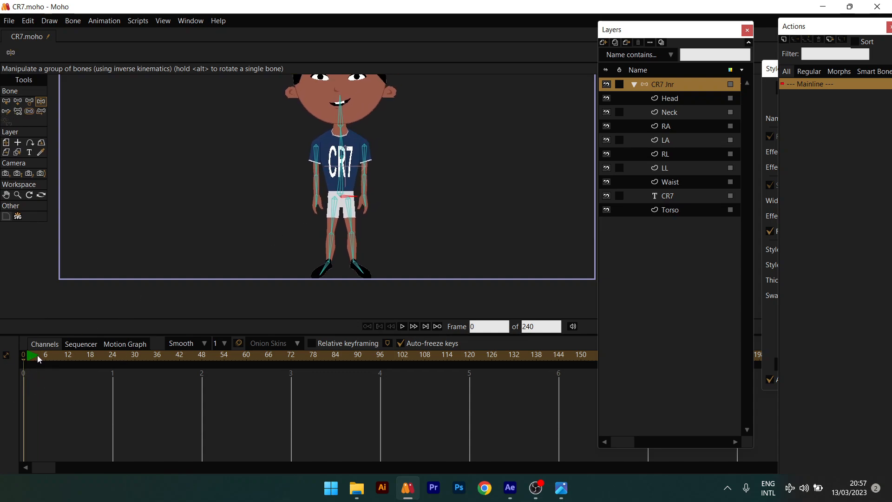
{"action": "left_click_drag", "start_coordinate": [37, 355], "coordinate": [2, 374]}
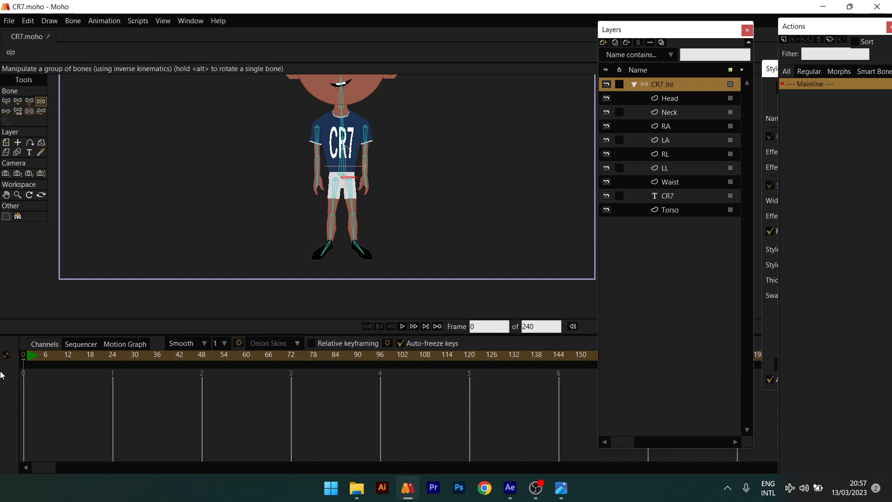
Try moving the hip bone down at frame 0 with Transform Bone, and undo the move.
{"action": "left_click", "coordinate": [29, 100]}
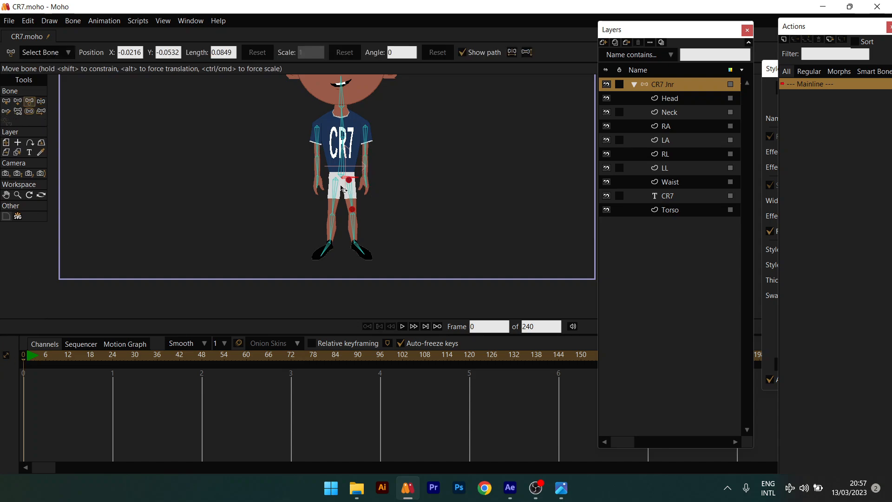
{"action": "left_click_drag", "start_coordinate": [346, 181], "coordinate": [344, 193]}
{"action": "key", "text": "ctrl+z"}
Move the CR7 Jnr layer at frame 0 to about X 0.056, Y -0.36 so the feet stand on the canvas's lower edge.
{"action": "left_click", "coordinate": [8, 145]}
{"action": "mouse_move", "coordinate": [356, 151]}
{"action": "left_mouse_down"}
{"action": "mouse_move", "coordinate": [346, 177]}
{"action": "mouse_move", "coordinate": [347, 166]}
{"action": "left_mouse_up"}
{"action": "left_click_drag", "start_coordinate": [86, 354], "coordinate": [12, 363]}
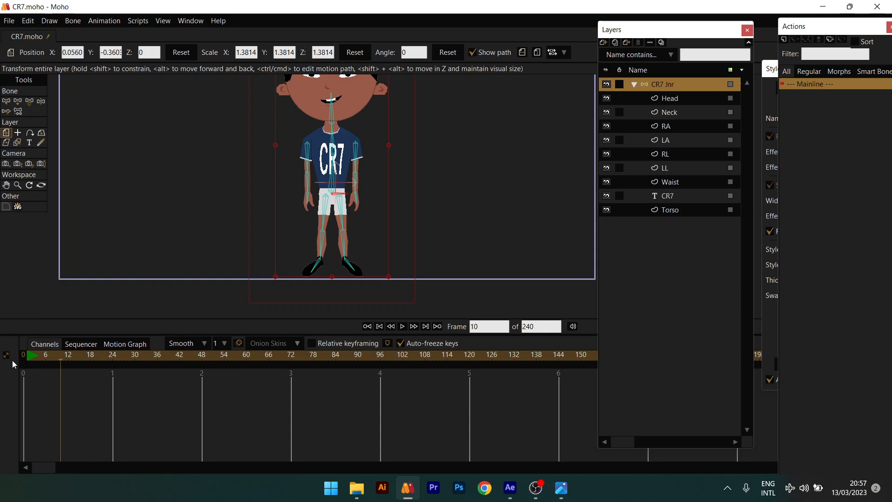
{"action": "scroll", "coordinate": [382, 218], "scroll_direction": "down", "scroll_amount": 1}
{"action": "left_click_drag", "start_coordinate": [315, 221], "coordinate": [339, 235]}
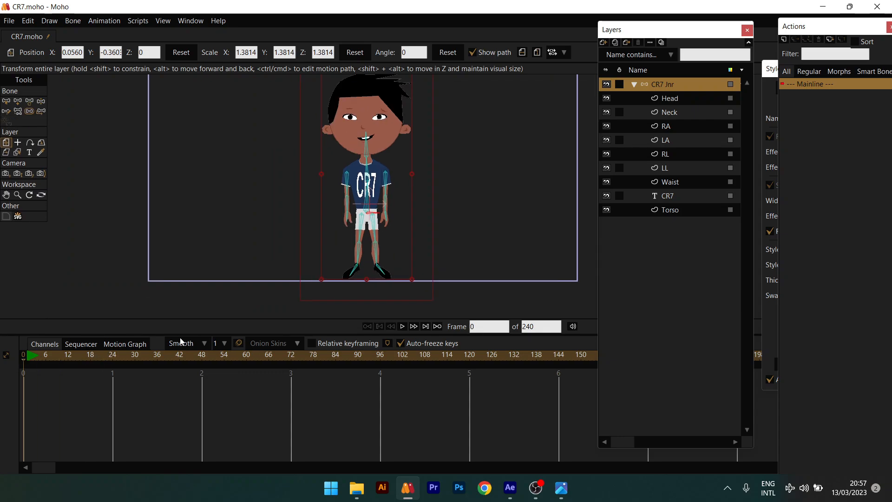
At frame 24, lower the character's hip bone with Manipulate Bones to start the crouch pose.
{"action": "left_click", "coordinate": [113, 355]}
{"action": "scroll", "coordinate": [392, 219], "scroll_direction": "down", "scroll_amount": 1}
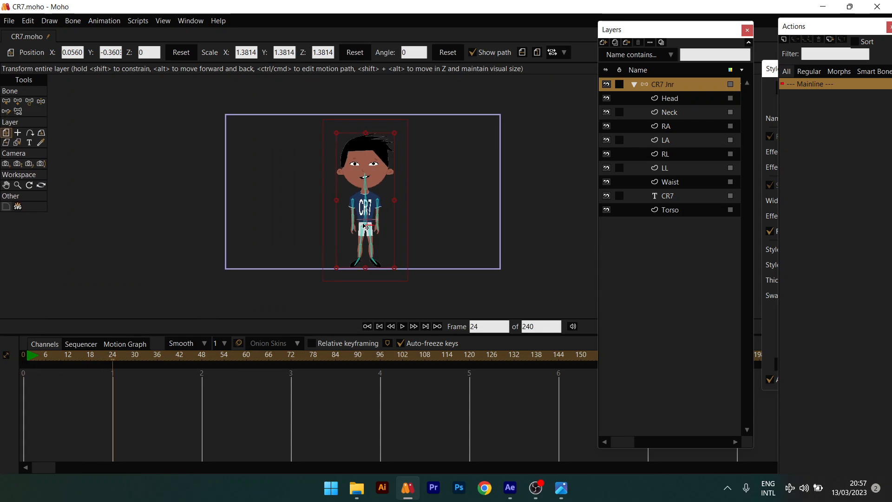
{"action": "scroll", "coordinate": [391, 218], "scroll_direction": "up", "scroll_amount": 2}
{"action": "left_click_drag", "start_coordinate": [392, 219], "coordinate": [399, 172]}
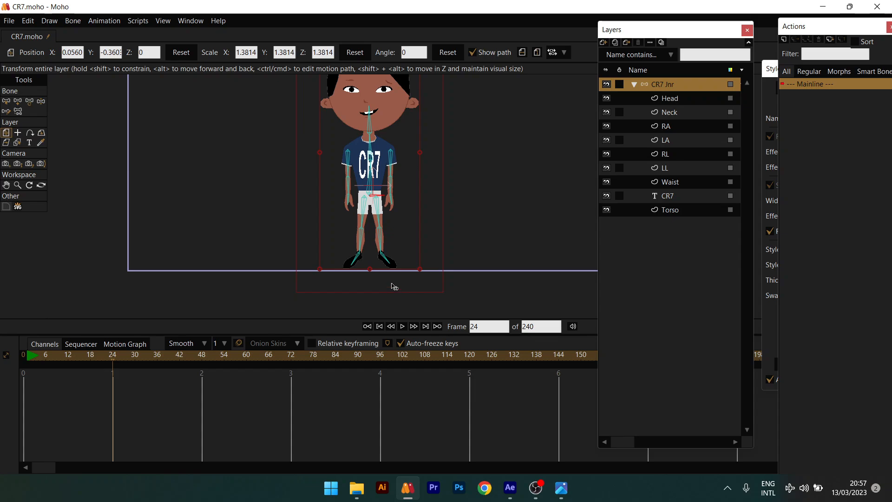
{"action": "key", "text": "z"}
{"action": "left_click_drag", "start_coordinate": [384, 200], "coordinate": [382, 222]}
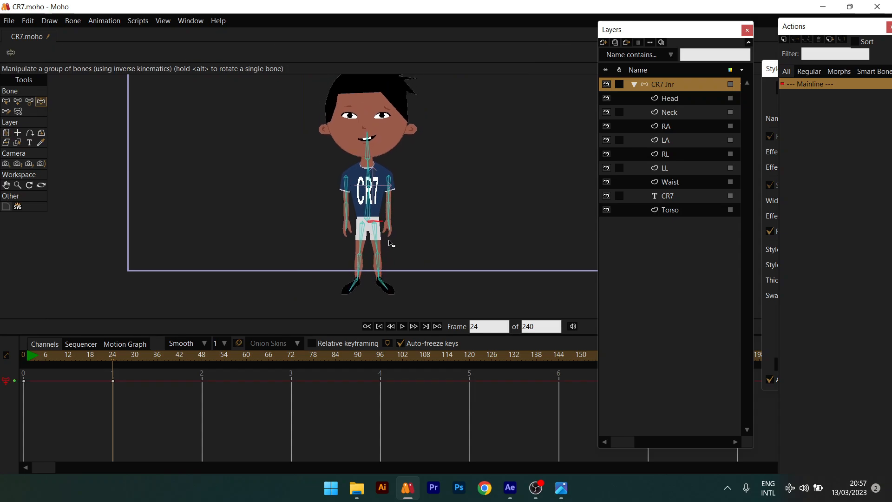
Bend both legs outward at frame 24, turn the feet outward and lower the hips until the shoes rest on the canvas's lower edge.
{"action": "left_click_drag", "start_coordinate": [361, 267], "coordinate": [337, 240]}
{"action": "scroll", "coordinate": [228, 318], "scroll_direction": "up", "scroll_amount": 3}
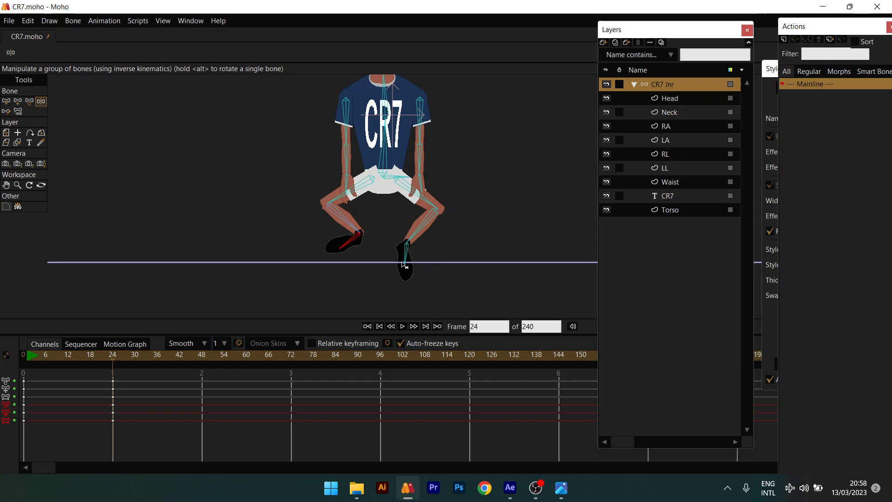
{"action": "left_click_drag", "start_coordinate": [421, 256], "coordinate": [426, 249]}
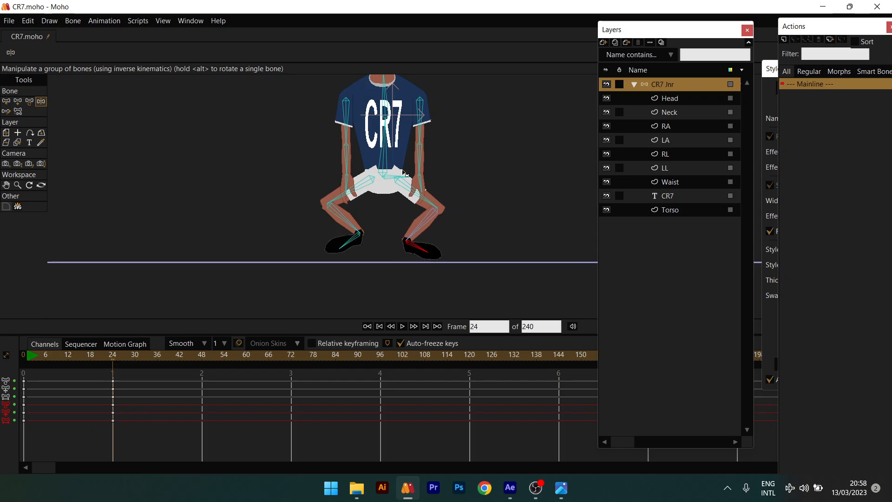
{"action": "left_click_drag", "start_coordinate": [408, 181], "coordinate": [409, 191]}
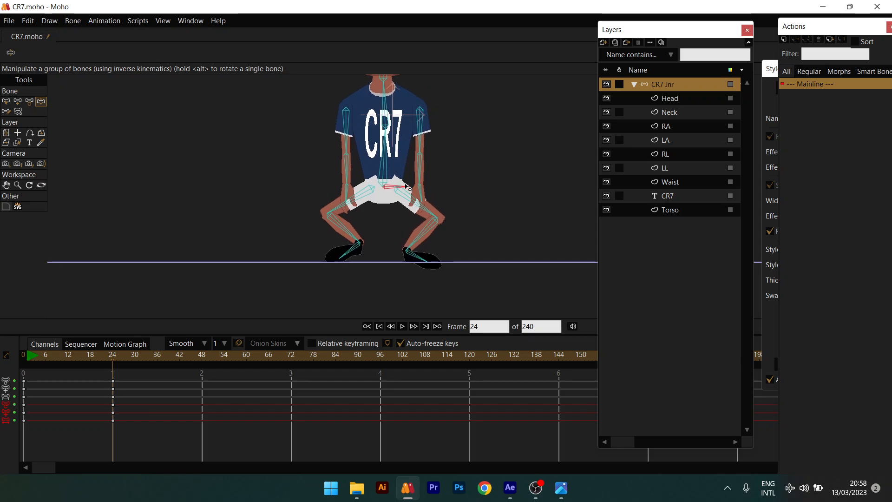
Shorten the torso's spine bones at frame 24 with Transform Bone, scaling the upper one to about 0.65, and scrub through the crouch.
{"action": "scroll", "coordinate": [185, 134], "scroll_direction": "up", "scroll_amount": 1}
{"action": "left_click", "coordinate": [29, 102]}
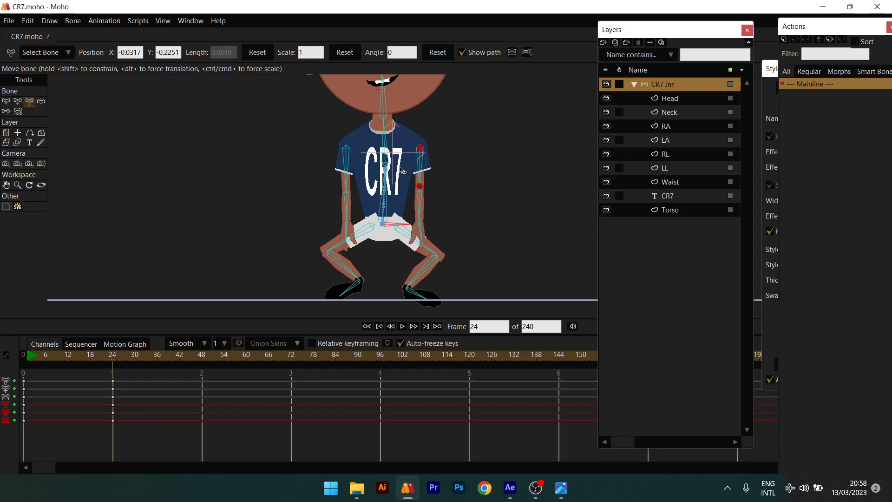
{"action": "left_click_drag", "start_coordinate": [385, 173], "coordinate": [366, 188]}
{"action": "left_click_drag", "start_coordinate": [381, 144], "coordinate": [358, 158]}
{"action": "scroll", "coordinate": [358, 156], "scroll_direction": "down", "scroll_amount": 2}
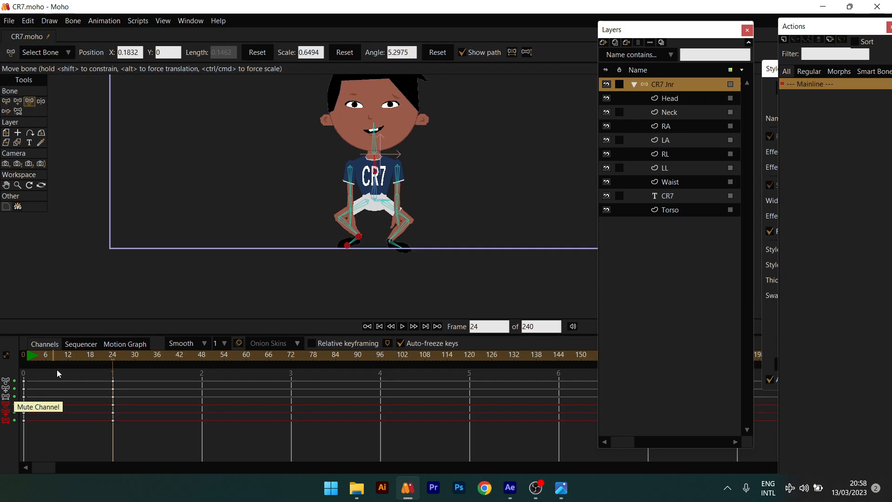
{"action": "left_click_drag", "start_coordinate": [41, 354], "coordinate": [113, 372]}
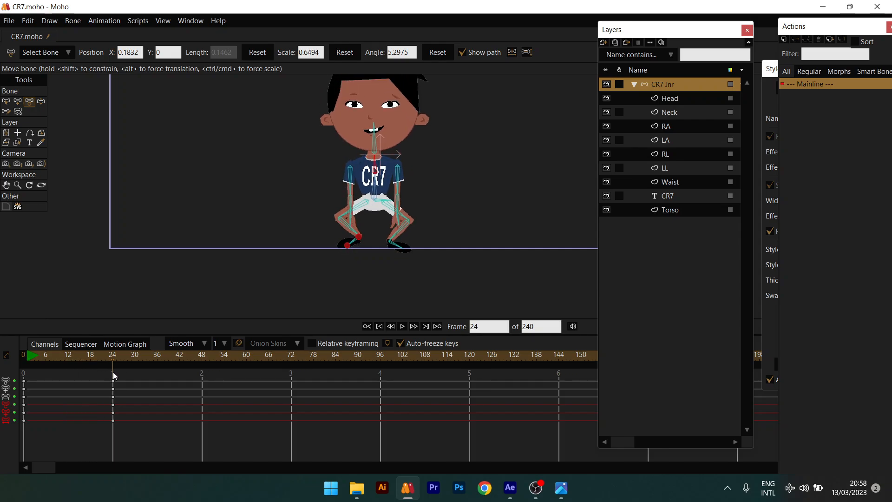
At frame 36, raise the hips off the ground with Manipulate Bones and straighten both legs with the feet pointing down for the jump.
{"action": "left_click_drag", "start_coordinate": [113, 371], "coordinate": [135, 373]}
{"action": "scroll", "coordinate": [454, 227], "scroll_direction": "down", "scroll_amount": 1}
{"action": "left_click_drag", "start_coordinate": [386, 201], "coordinate": [388, 220]}
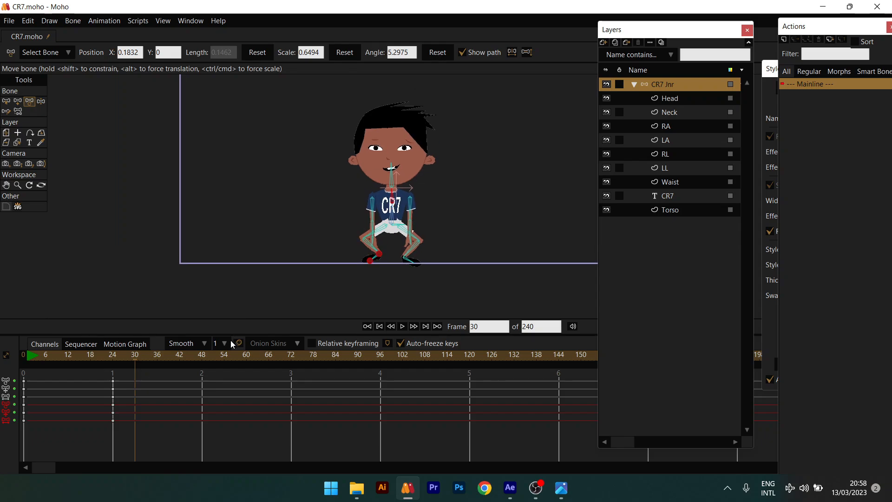
{"action": "left_click", "coordinate": [157, 356]}
{"action": "left_click", "coordinate": [394, 219]}
{"action": "key", "text": "z"}
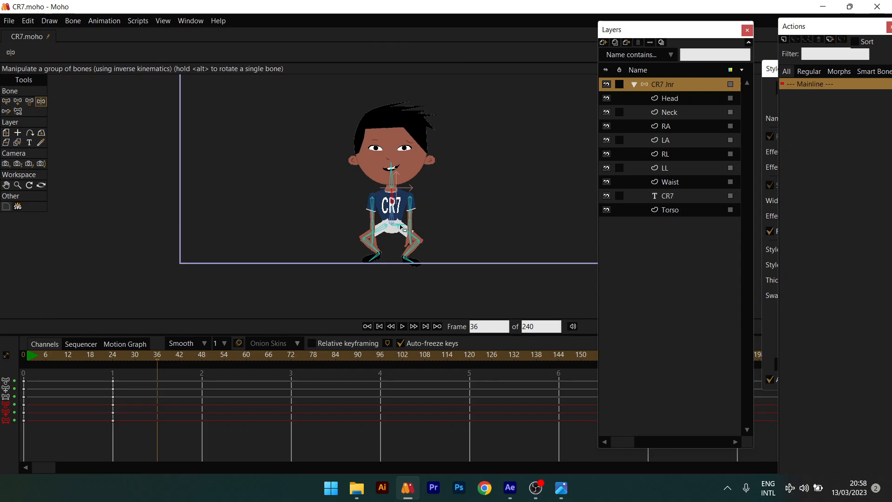
{"action": "left_click_drag", "start_coordinate": [402, 228], "coordinate": [392, 253]}
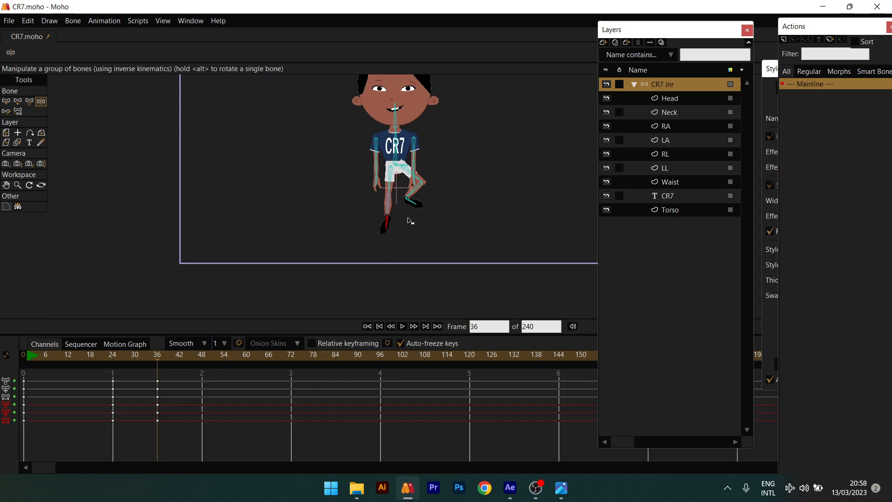
{"action": "left_click_drag", "start_coordinate": [408, 218], "coordinate": [400, 243]}
{"action": "scroll", "coordinate": [382, 212], "scroll_direction": "up", "scroll_amount": 2}
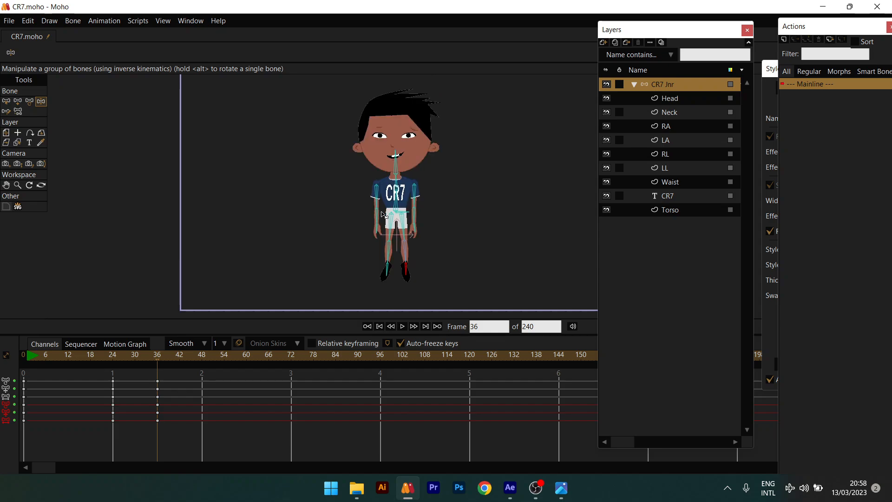
Raise both arms overhead at frame 36 and play the jump animation from frame 0.
{"action": "left_click_drag", "start_coordinate": [375, 204], "coordinate": [346, 141]}
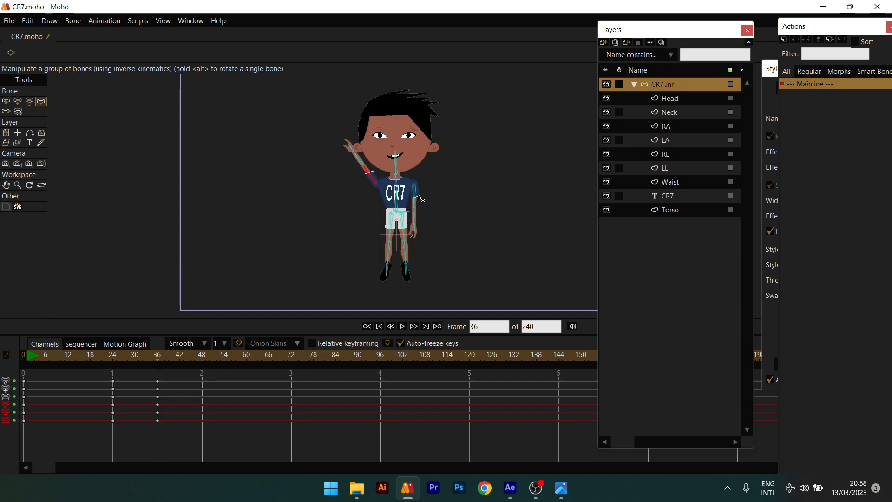
{"action": "left_click_drag", "start_coordinate": [419, 198], "coordinate": [441, 139]}
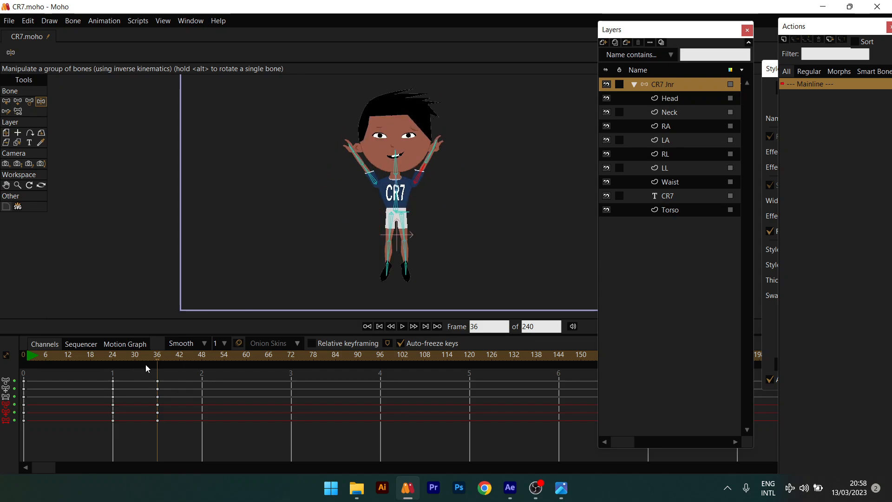
{"action": "left_click_drag", "start_coordinate": [146, 364], "coordinate": [1, 374]}
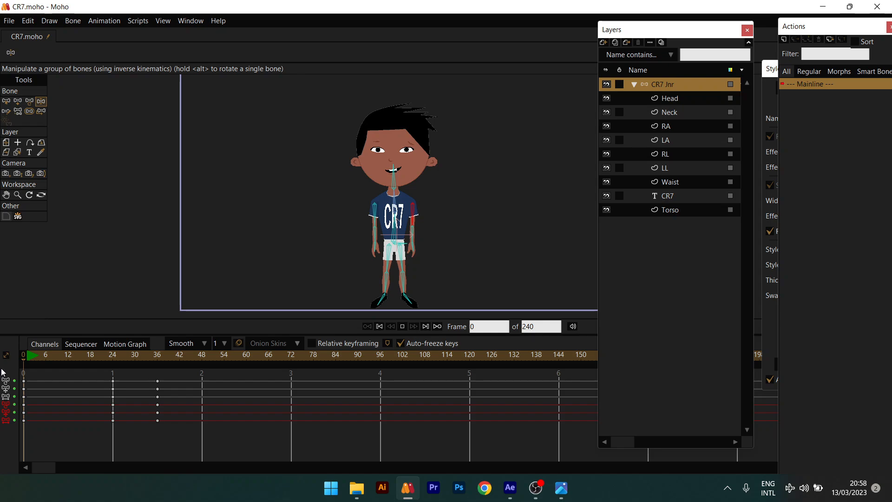
{"action": "key", "text": "space"}
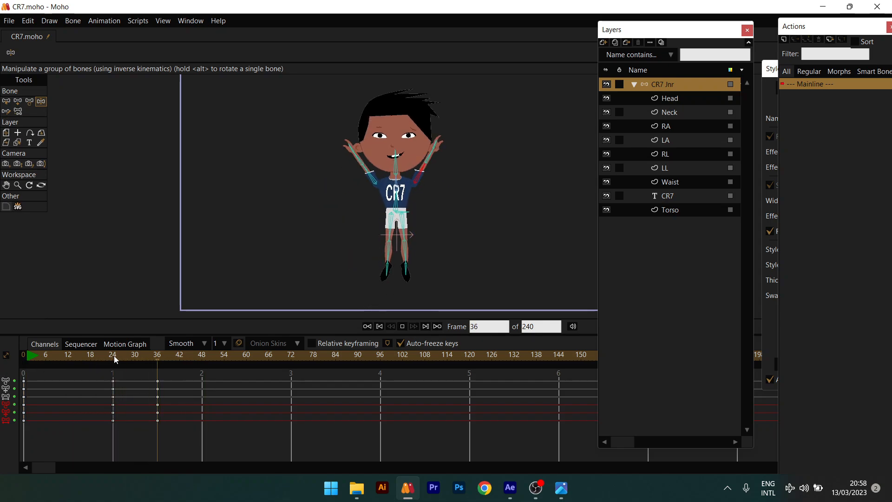
At frame 48, lower the hip bone to bring the character back down to the ground.
{"action": "left_click", "coordinate": [202, 356]}
{"action": "left_click_drag", "start_coordinate": [408, 215], "coordinate": [407, 255]}
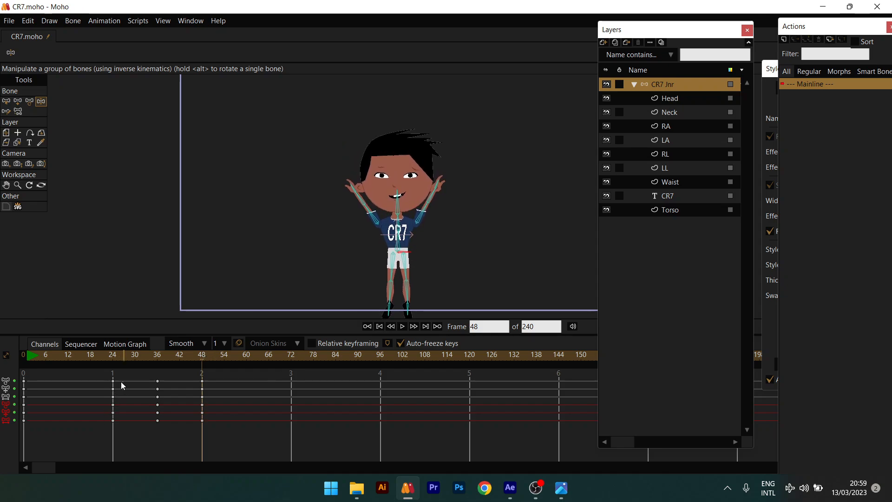
Copy the crouch keyframes from frame 24 to frame 48, and the standing-pose keyframes from frame 0 to frame 55.
{"action": "left_click_drag", "start_coordinate": [121, 380], "coordinate": [94, 405]}
{"action": "key", "text": "ctrl+v"}
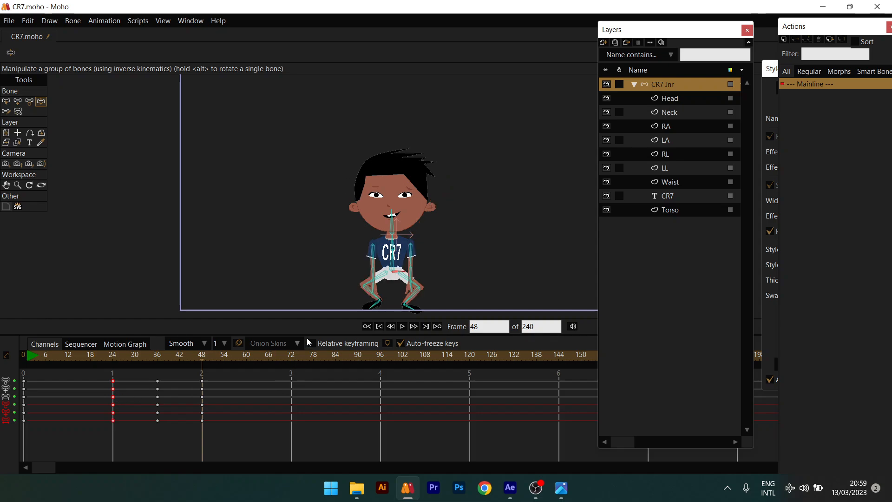
{"action": "left_click_drag", "start_coordinate": [124, 358], "coordinate": [227, 359]}
{"action": "left_click_drag", "start_coordinate": [47, 376], "coordinate": [2, 467]}
{"action": "key", "text": "ctrl+c"}
{"action": "key", "text": "ctrl+v"}
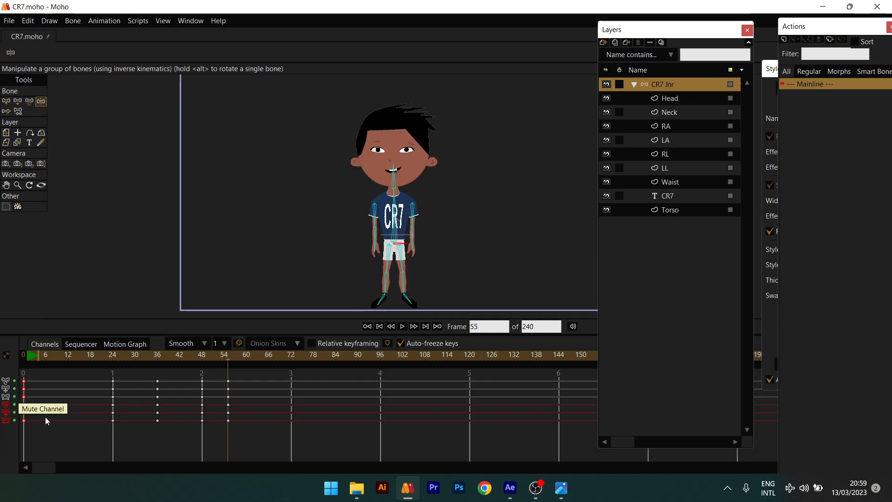
Play the jump animation from frame 0 to review the landing and the return to standing.
{"action": "left_click_drag", "start_coordinate": [208, 356], "coordinate": [9, 361]}
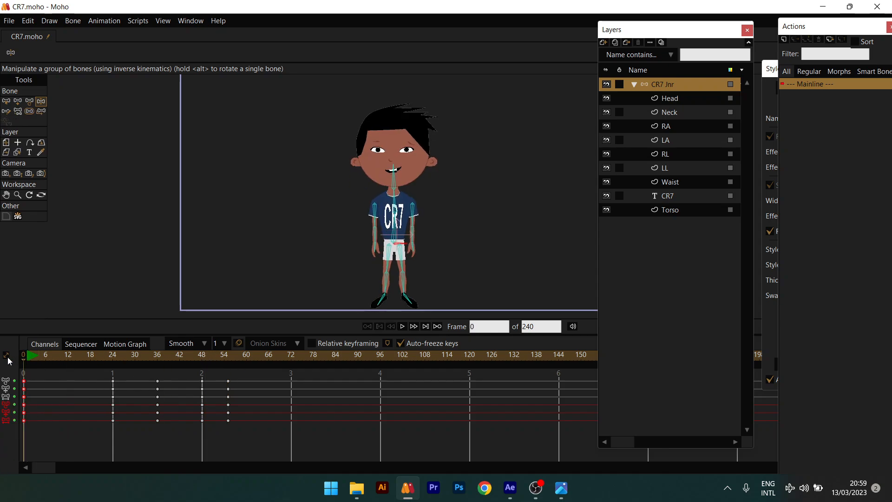
{"action": "key", "text": "space"}
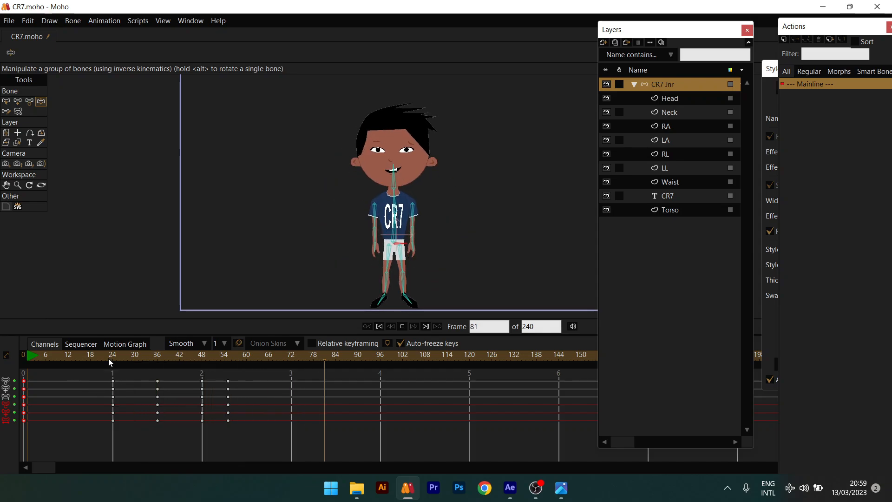
{"action": "left_click", "coordinate": [94, 356]}
{"action": "left_click_drag", "start_coordinate": [37, 357], "coordinate": [6, 357]}
{"action": "key", "text": "space"}
At frame 30, raise both arms up beside the head during takeoff and play the animation.
{"action": "left_click", "coordinate": [136, 356]}
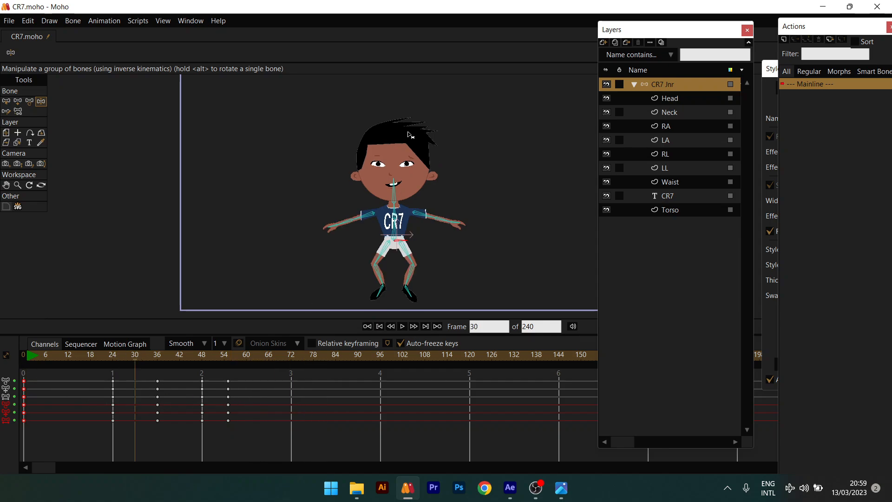
{"action": "left_click_drag", "start_coordinate": [374, 211], "coordinate": [351, 185]}
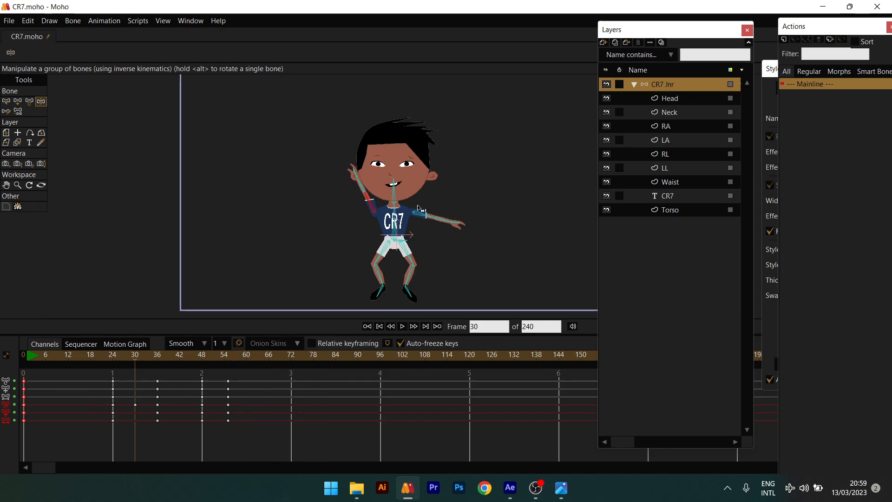
{"action": "left_click_drag", "start_coordinate": [104, 356], "coordinate": [45, 356]}
{"action": "key", "text": "space"}
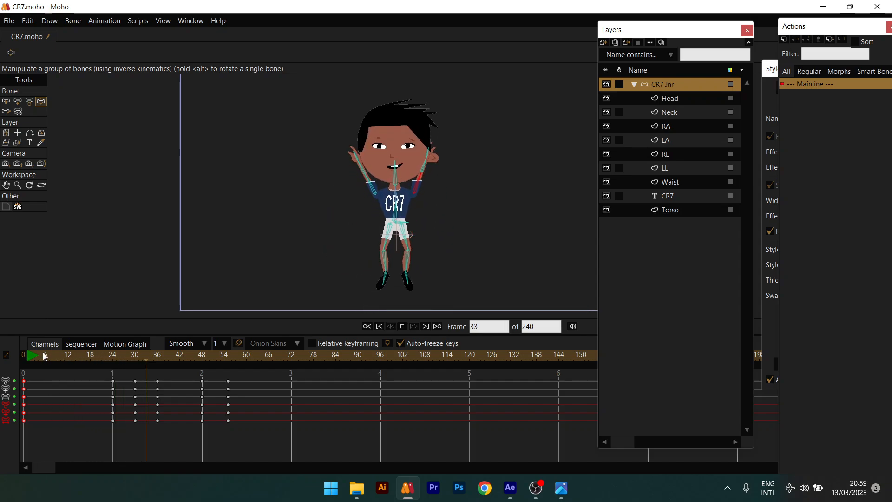
At frame 43, raise both arms diagonally upward and outward as the character descends.
{"action": "left_click", "coordinate": [164, 356]}
{"action": "left_click_drag", "start_coordinate": [164, 355], "coordinate": [185, 357]}
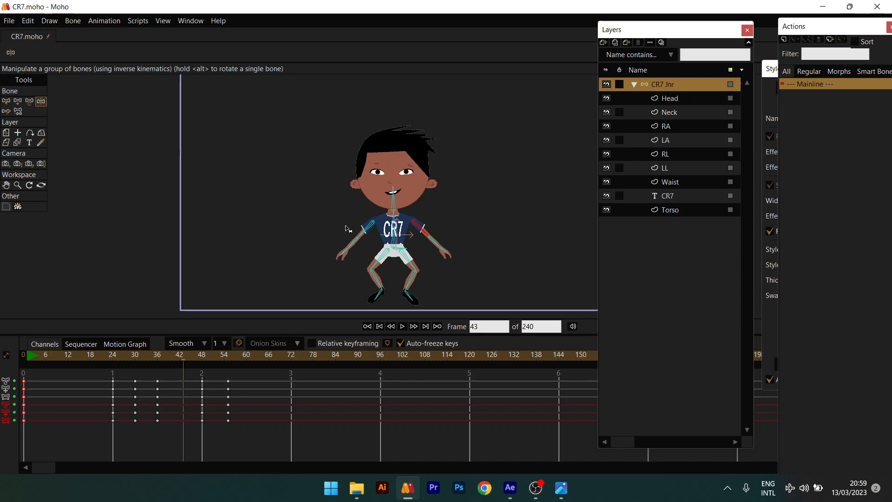
{"action": "left_click_drag", "start_coordinate": [358, 216], "coordinate": [360, 167]}
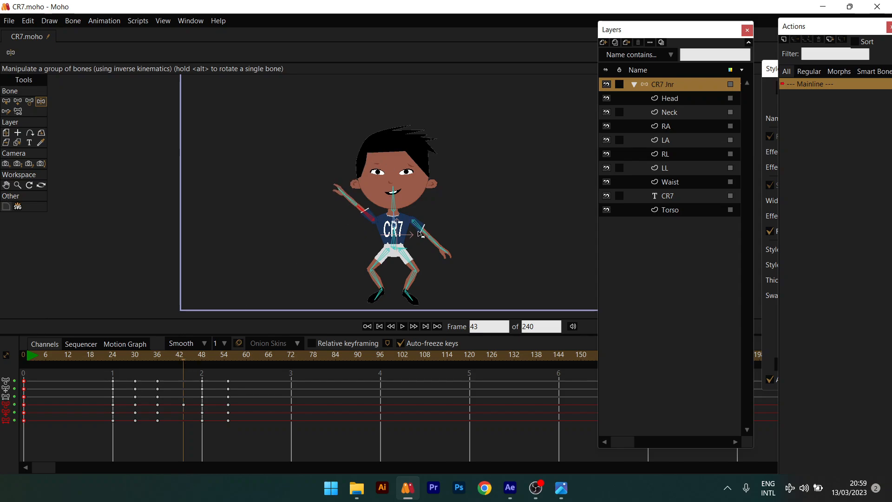
{"action": "left_click_drag", "start_coordinate": [421, 234], "coordinate": [441, 184]}
Play the jump from around the takeoff and again from frame 0 to check the arm motion.
{"action": "left_click_drag", "start_coordinate": [172, 356], "coordinate": [125, 358]}
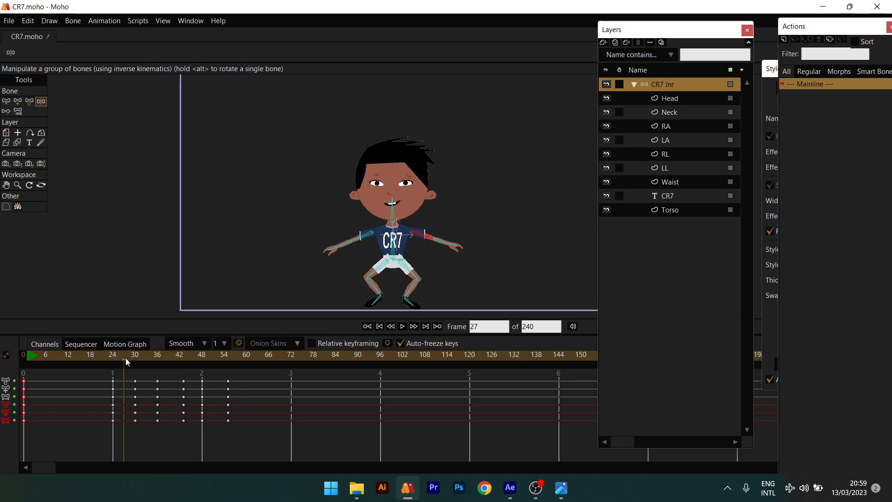
{"action": "key", "text": "space"}
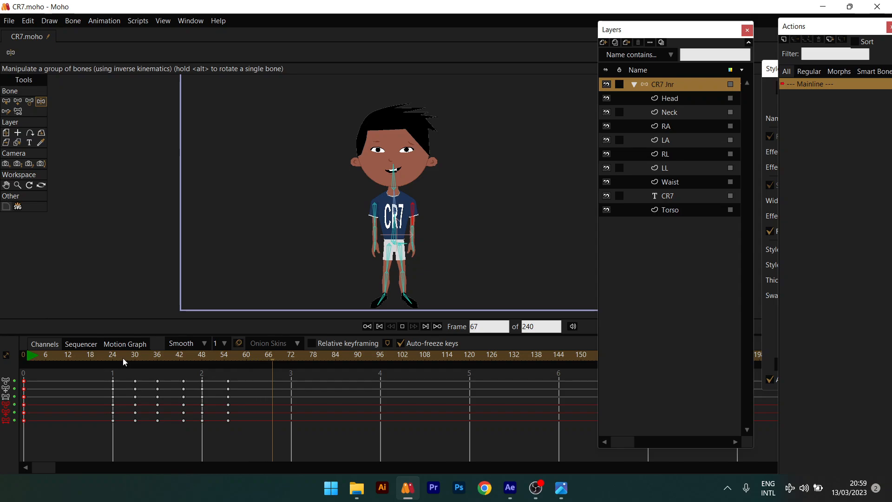
{"action": "left_click", "coordinate": [112, 363]}
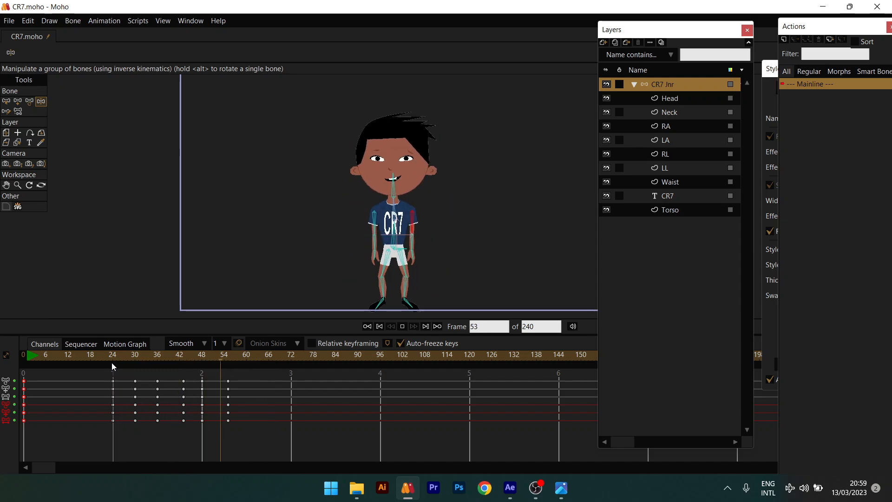
{"action": "key", "text": "space"}
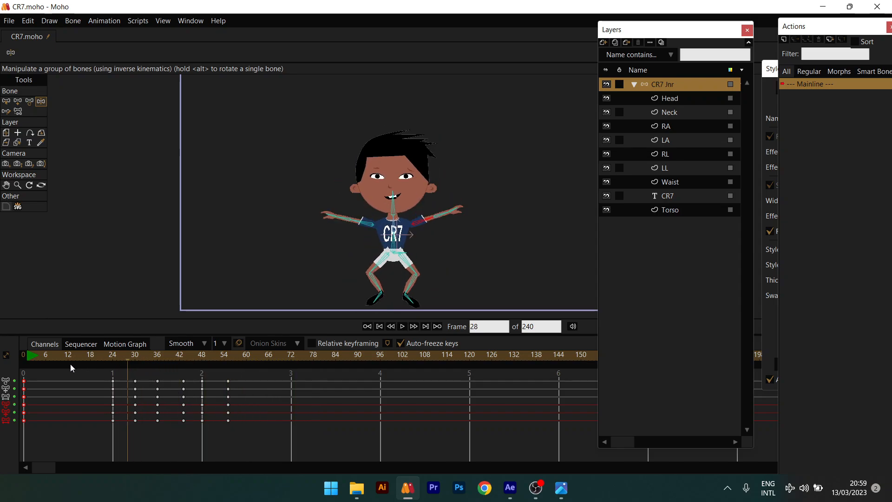
{"action": "left_click_drag", "start_coordinate": [71, 365], "coordinate": [2, 389]}
{"action": "key", "text": "space"}
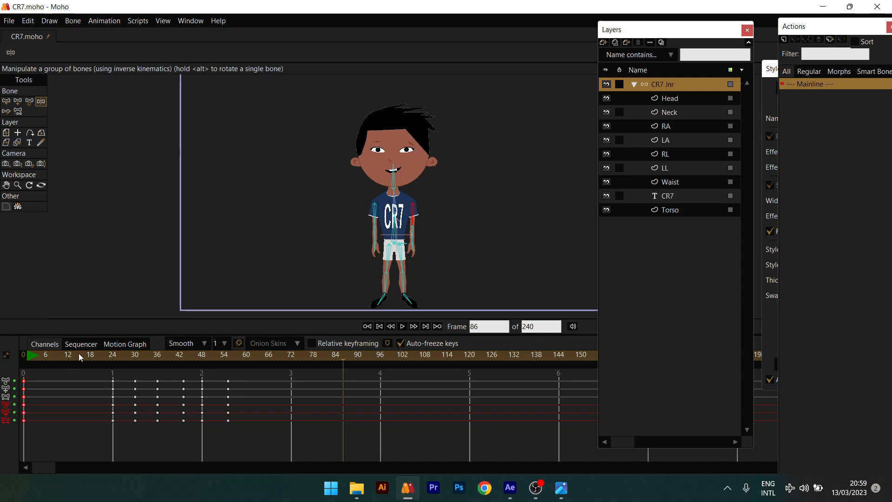
At frame 24, swing both arms outward with bent elbows in the crouch pose and play the animation.
{"action": "left_click_drag", "start_coordinate": [79, 356], "coordinate": [257, 353]}
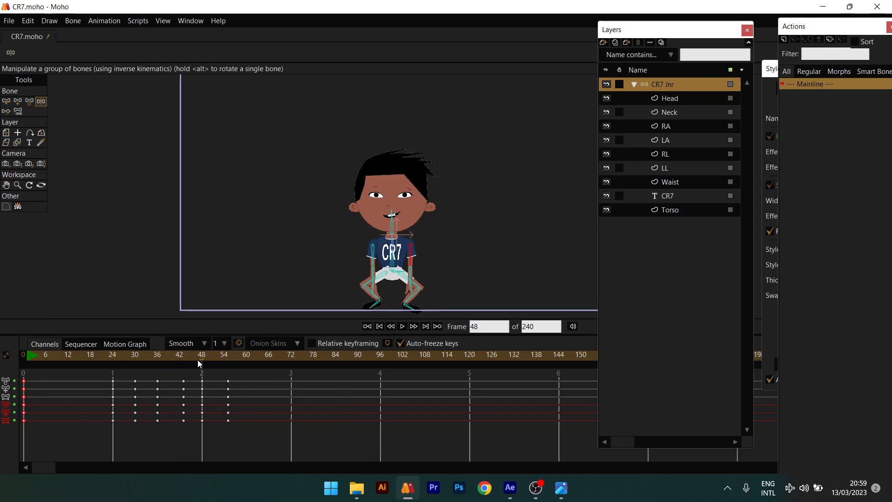
{"action": "left_click_drag", "start_coordinate": [60, 380], "coordinate": [116, 362]}
{"action": "left_click_drag", "start_coordinate": [377, 280], "coordinate": [354, 257]}
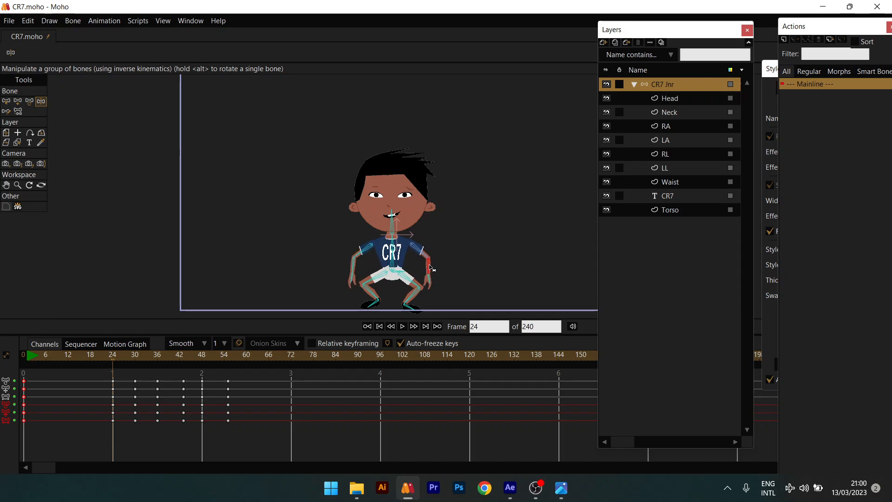
{"action": "left_click_drag", "start_coordinate": [90, 358], "coordinate": [33, 369]}
{"action": "key", "text": "space"}
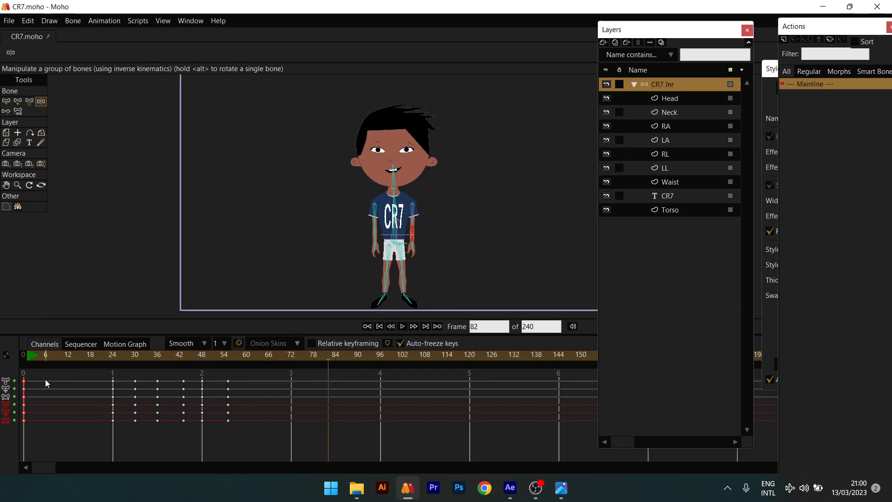
Compress the timing of all the jump keyframes so the last one lands on frame 36, and play from frame 0.
{"action": "left_click_drag", "start_coordinate": [243, 380], "coordinate": [2, 435]}
{"action": "left_click_drag", "start_coordinate": [229, 383], "coordinate": [160, 386]}
{"action": "left_click_drag", "start_coordinate": [34, 358], "coordinate": [24, 358]}
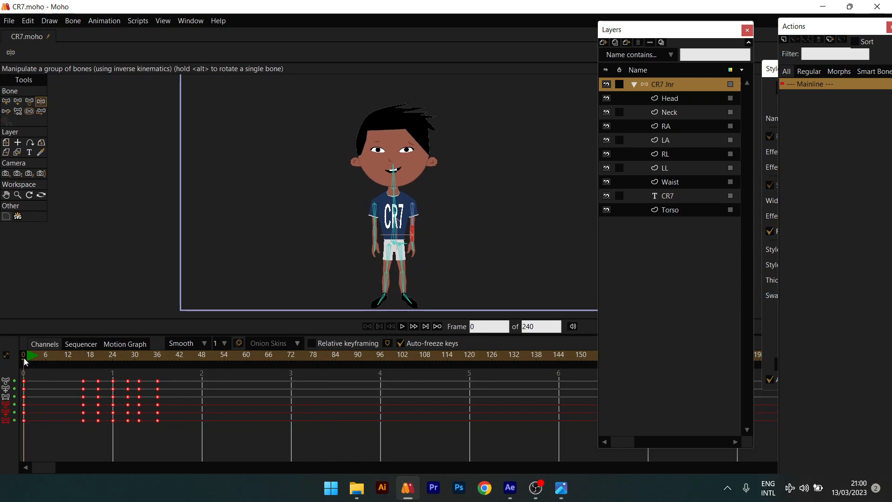
{"action": "key", "text": "space"}
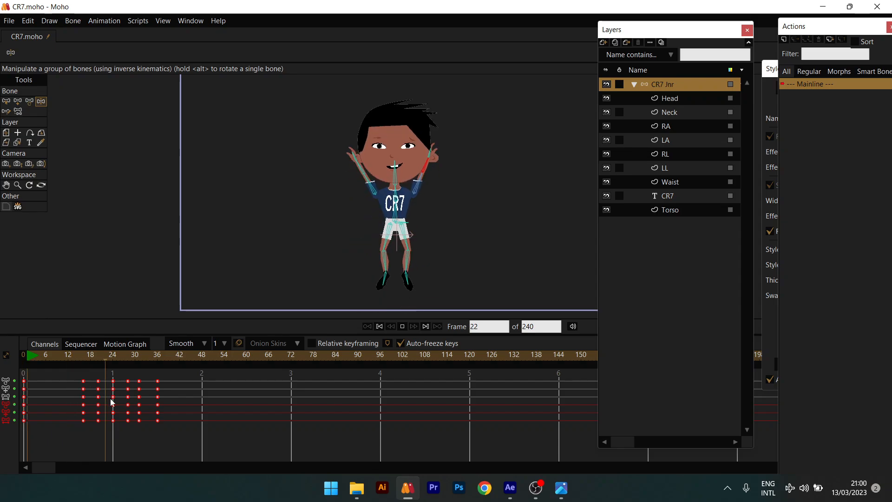
{"action": "left_click", "coordinate": [56, 359]}
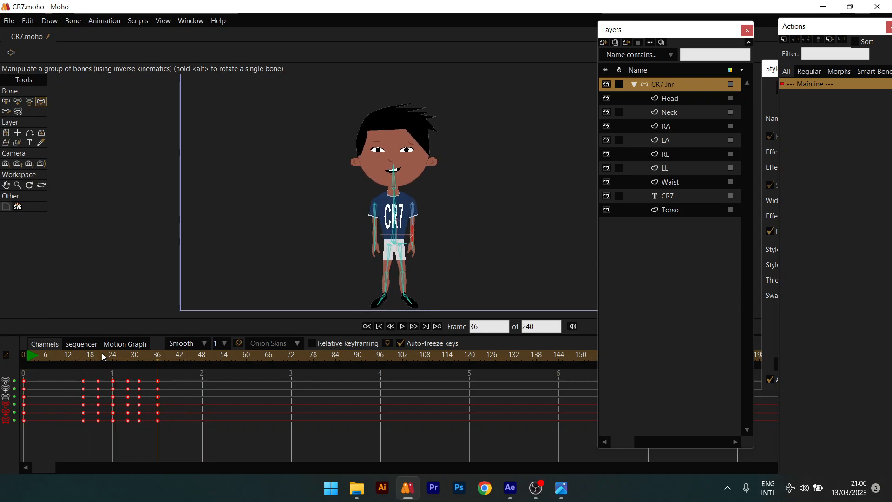
At frame 24, raise the character's hips higher to increase the height of the jump, with the whole frame in view.
{"action": "left_click", "coordinate": [114, 356]}
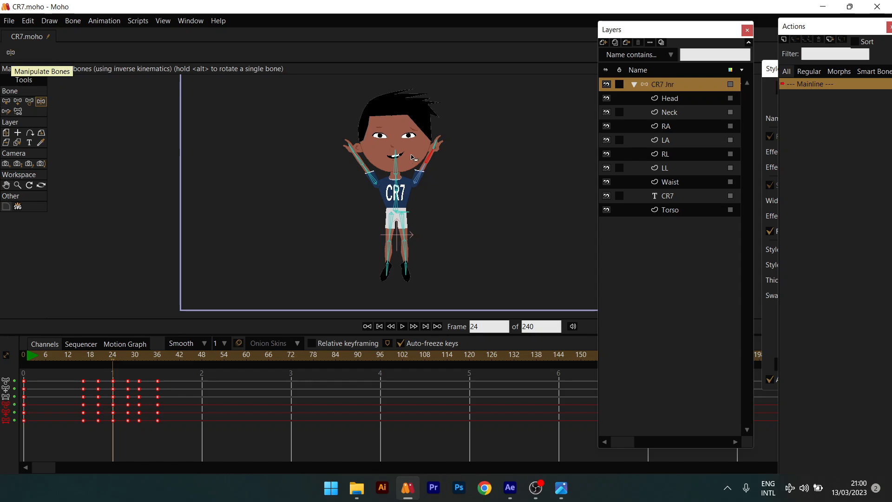
{"action": "left_click_drag", "start_coordinate": [409, 219], "coordinate": [403, 190]}
{"action": "key", "text": "Home"}
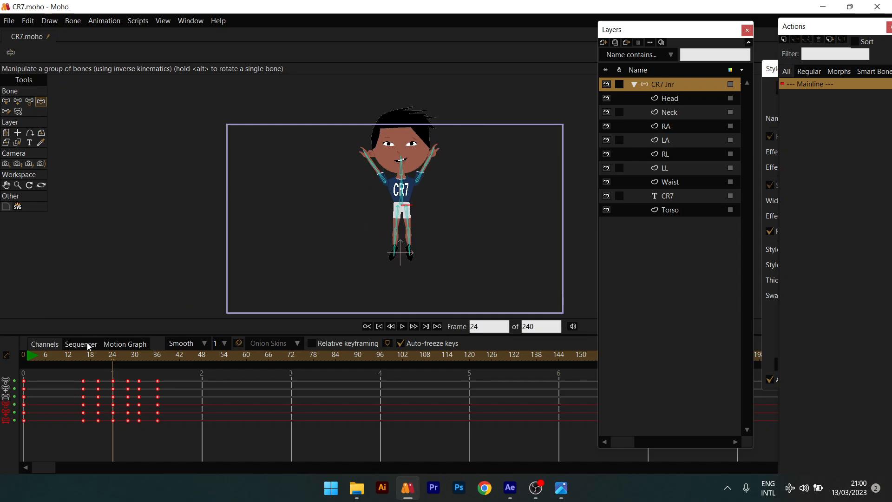
Play the higher jump several times, starting from the crouch and from the beginning, to check its timing.
{"action": "left_click_drag", "start_coordinate": [88, 355], "coordinate": [71, 356]}
{"action": "key", "text": "space"}
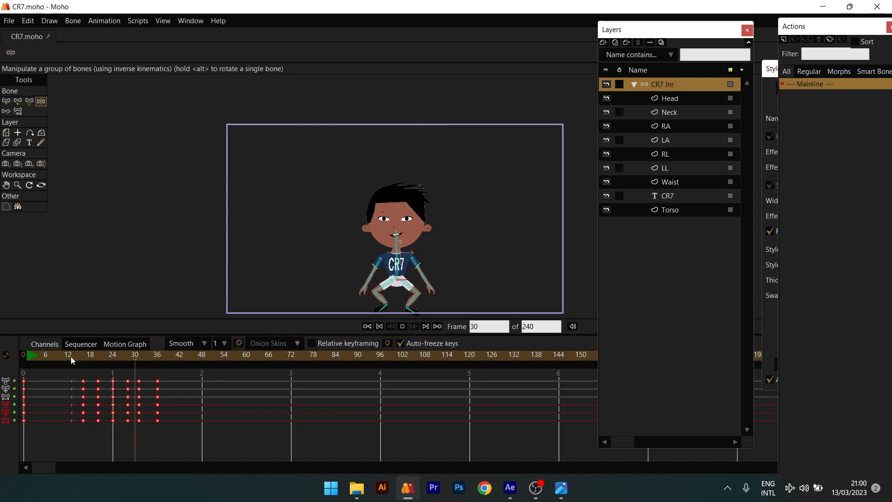
{"action": "left_click", "coordinate": [83, 355]}
{"action": "key", "text": "space"}
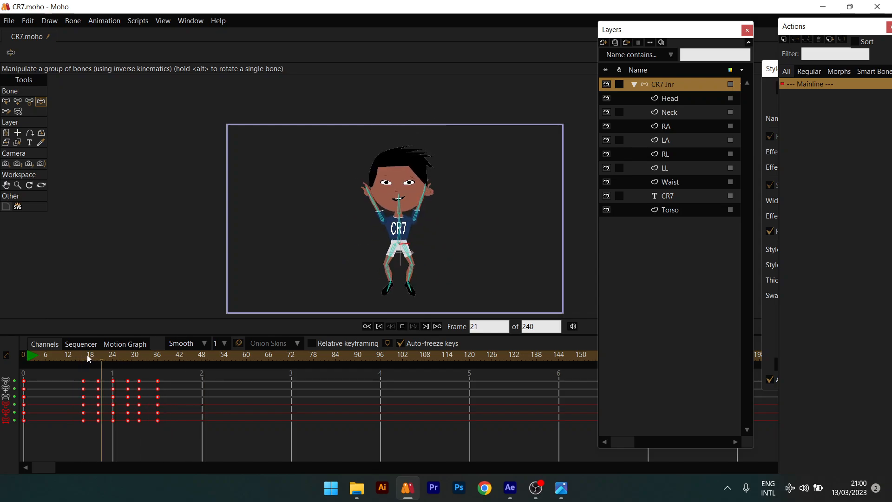
{"action": "key", "text": "space"}
{"action": "left_click", "coordinate": [37, 356]}
{"action": "key", "text": "space"}
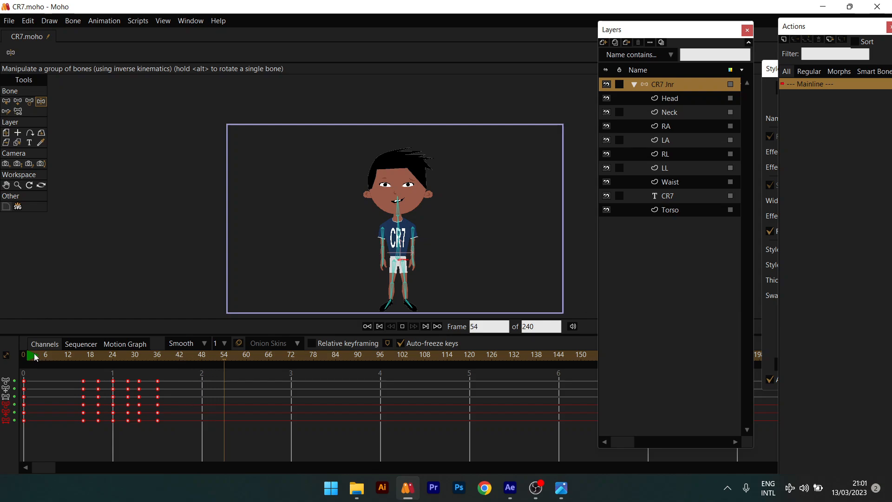
{"action": "key", "text": "space"}
{"action": "left_click_drag", "start_coordinate": [73, 357], "coordinate": [12, 356]}
{"action": "key", "text": "space"}
At frame 28, lower both arms out to the sides at about shoulder height and preview the jump.
{"action": "left_click_drag", "start_coordinate": [76, 358], "coordinate": [127, 363]}
{"action": "left_click_drag", "start_coordinate": [371, 228], "coordinate": [425, 236]}
{"action": "key", "text": "space"}
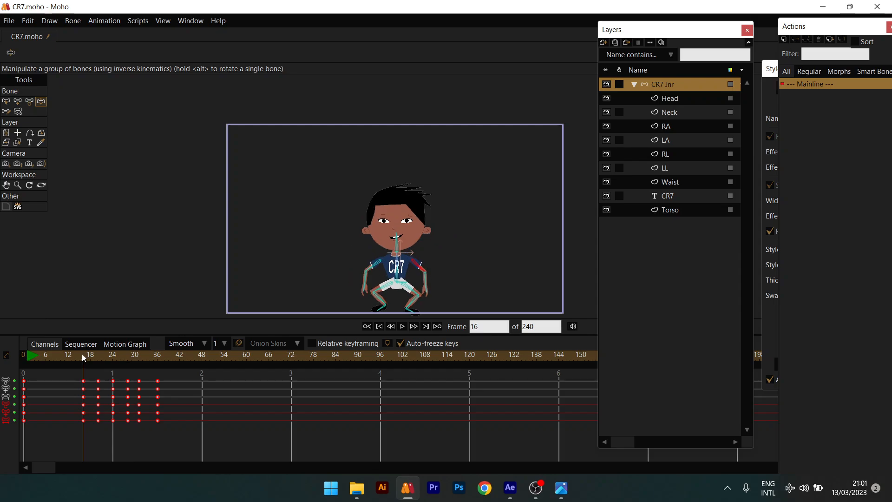
At frame 28, straighten both legs and angle the feet so they meet the ground line.
{"action": "left_click_drag", "start_coordinate": [90, 352], "coordinate": [129, 355]}
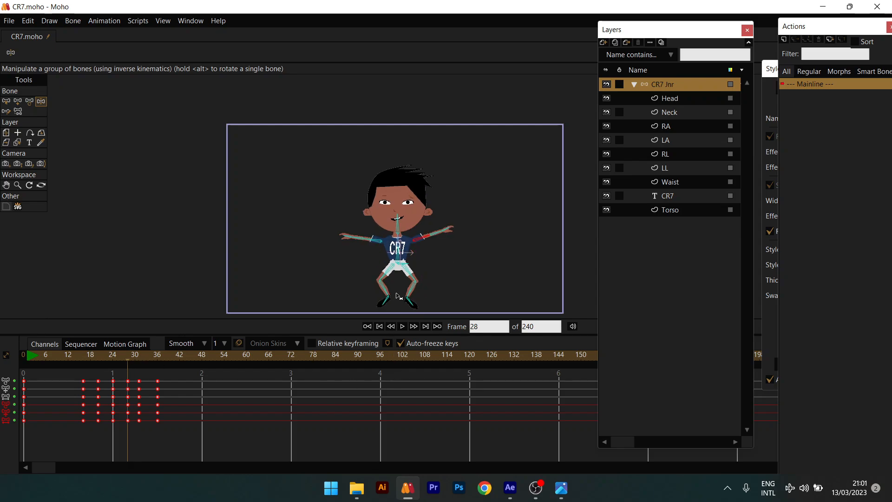
{"action": "scroll", "coordinate": [397, 295], "scroll_direction": "up", "scroll_amount": 2}
{"action": "mouse_move", "coordinate": [402, 275]}
{"action": "left_mouse_down"}
{"action": "mouse_move", "coordinate": [412, 249]}
{"action": "mouse_move", "coordinate": [396, 274]}
{"action": "mouse_move", "coordinate": [401, 293]}
{"action": "left_mouse_up"}
{"action": "left_click_drag", "start_coordinate": [426, 261], "coordinate": [420, 291]}
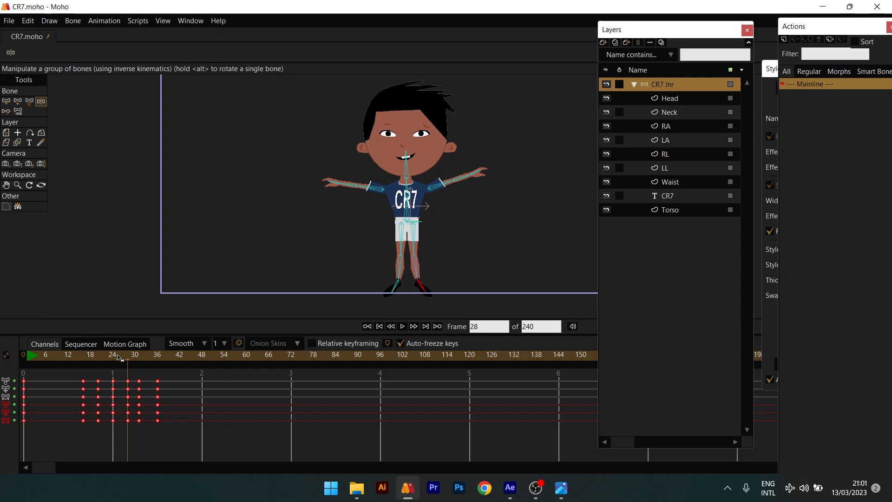
Play the jump from the crouch to check the straight-legged landing.
{"action": "left_click_drag", "start_coordinate": [118, 355], "coordinate": [52, 354]}
{"action": "key", "text": "space"}
{"action": "scroll", "coordinate": [230, 241], "scroll_direction": "down", "scroll_amount": 2}
{"action": "left_click_drag", "start_coordinate": [81, 359], "coordinate": [72, 359]}
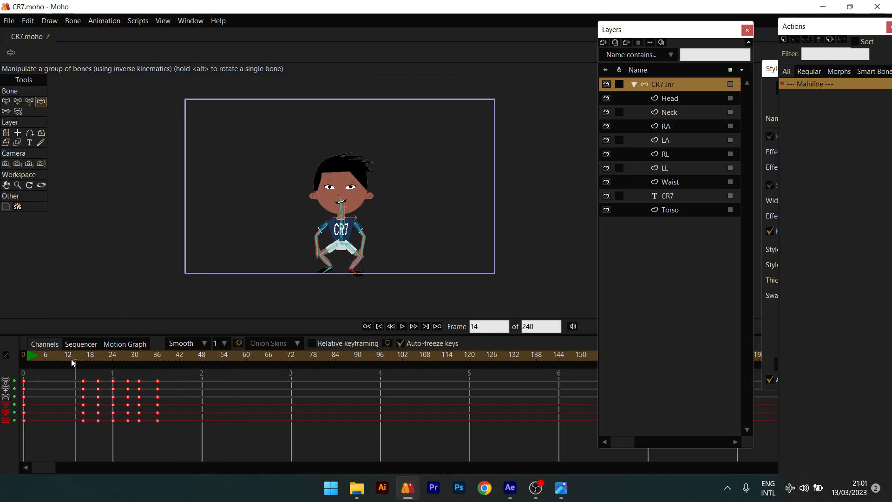
{"action": "key", "text": "space"}
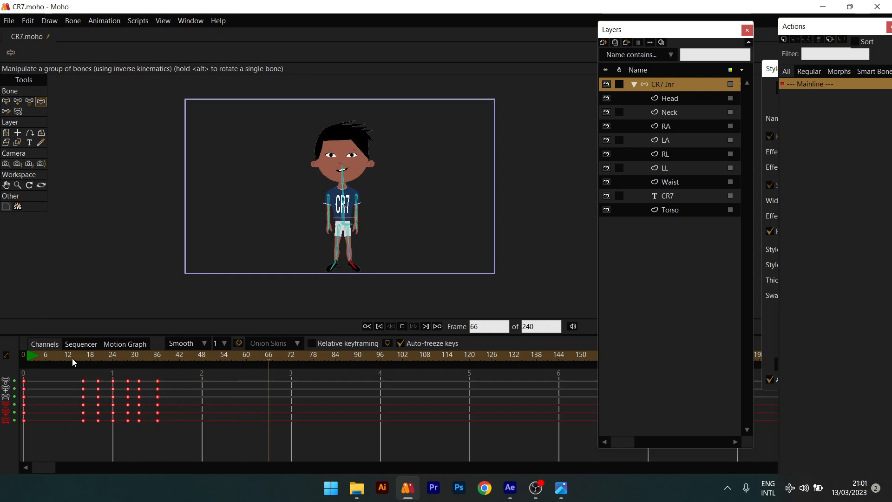
Move all keyframes after the frame 16 crouch two frames earlier so they start at frame 18.
{"action": "left_click_drag", "start_coordinate": [72, 358], "coordinate": [112, 361]}
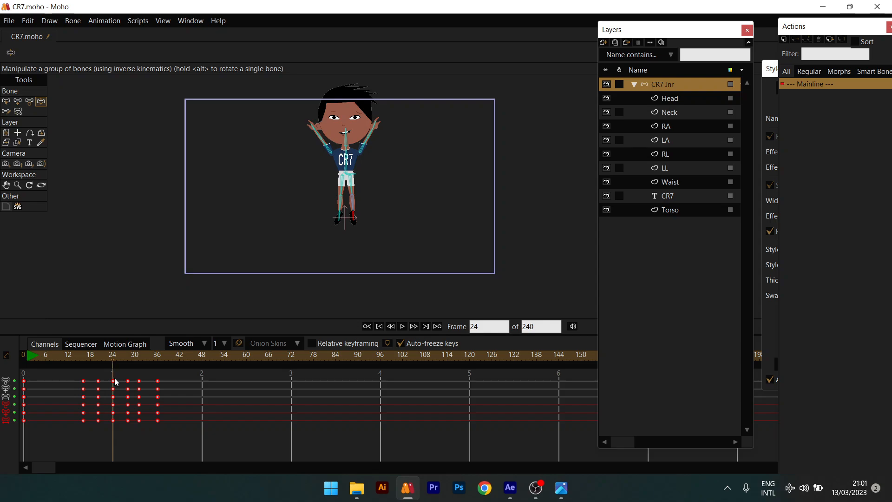
{"action": "left_click_drag", "start_coordinate": [180, 377], "coordinate": [93, 428]}
{"action": "left_click_drag", "start_coordinate": [98, 386], "coordinate": [91, 385]}
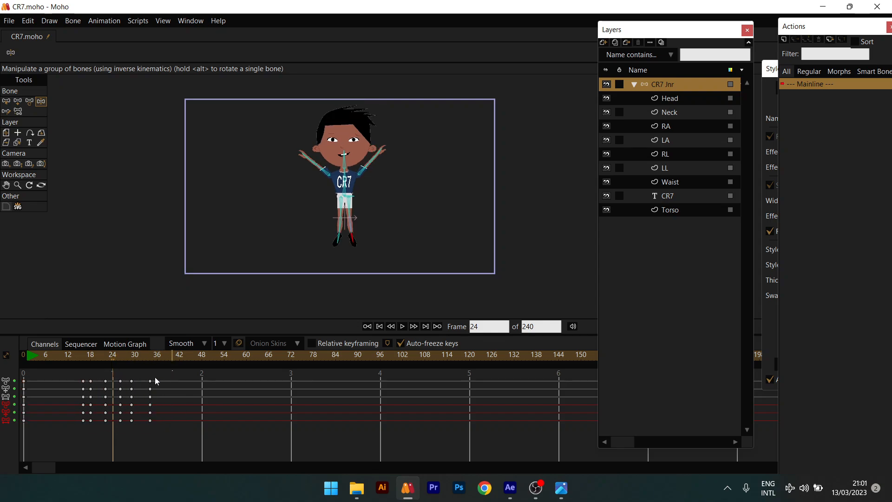
Move the keyframes from the airborne pose onward two frames earlier to start at frame 20, and play the jump.
{"action": "left_click_drag", "start_coordinate": [173, 371], "coordinate": [97, 423]}
{"action": "left_click_drag", "start_coordinate": [105, 384], "coordinate": [100, 384]}
{"action": "left_click_drag", "start_coordinate": [63, 356], "coordinate": [59, 356]}
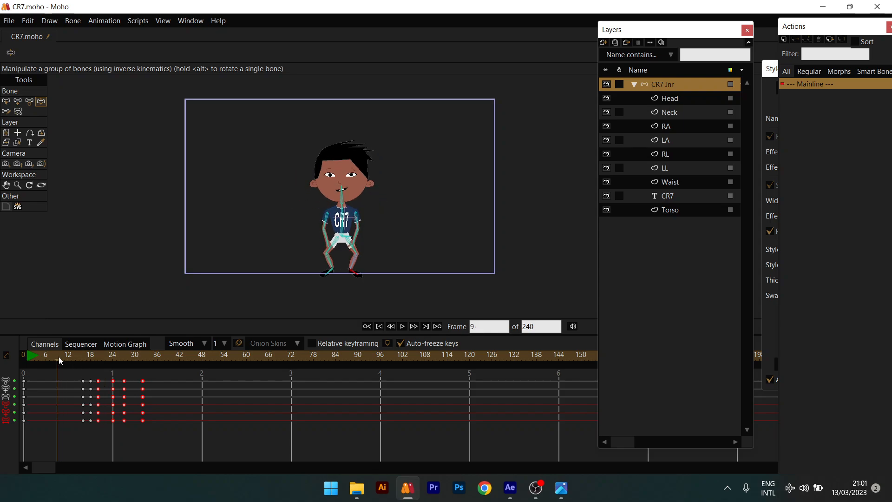
{"action": "key", "text": "space"}
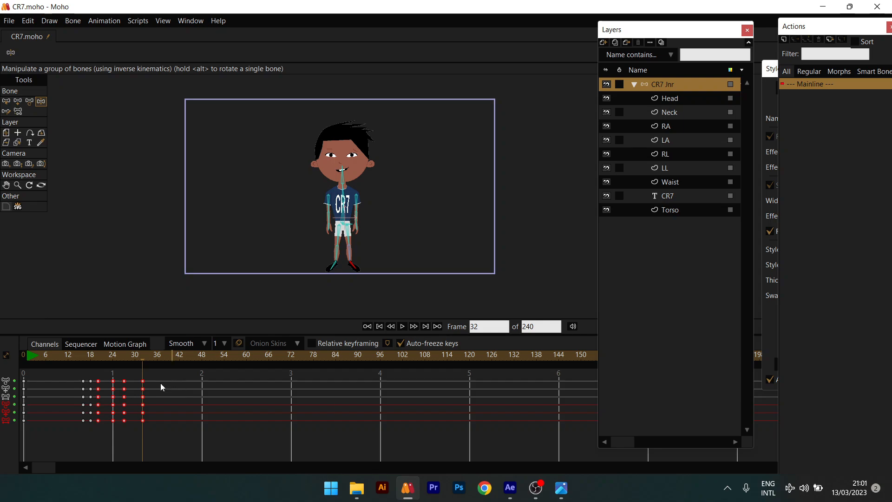
Move the landing and standing keyframes after the airborne pose two frames later so they start at frame 26.
{"action": "left_click_drag", "start_coordinate": [175, 379], "coordinate": [105, 424]}
{"action": "left_click_drag", "start_coordinate": [124, 383], "coordinate": [130, 384]}
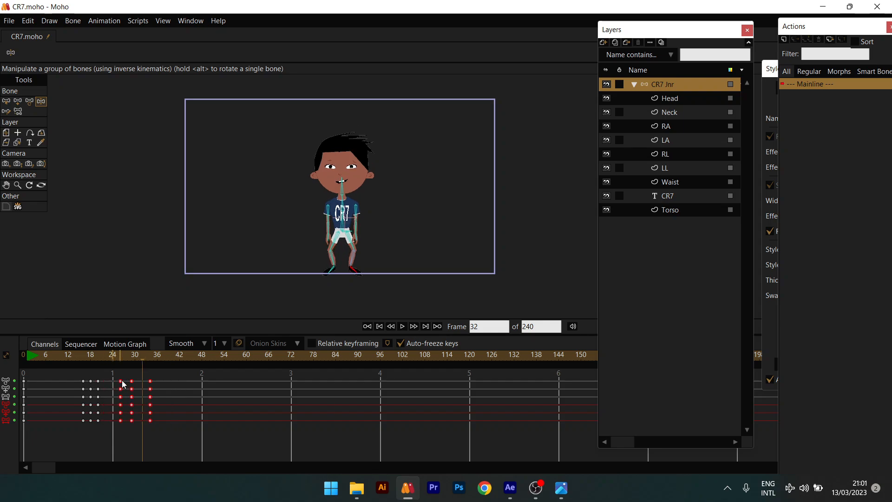
Play the jump from frame 12 to check the retimed landing.
{"action": "left_click", "coordinate": [68, 354]}
{"action": "key", "text": "space"}
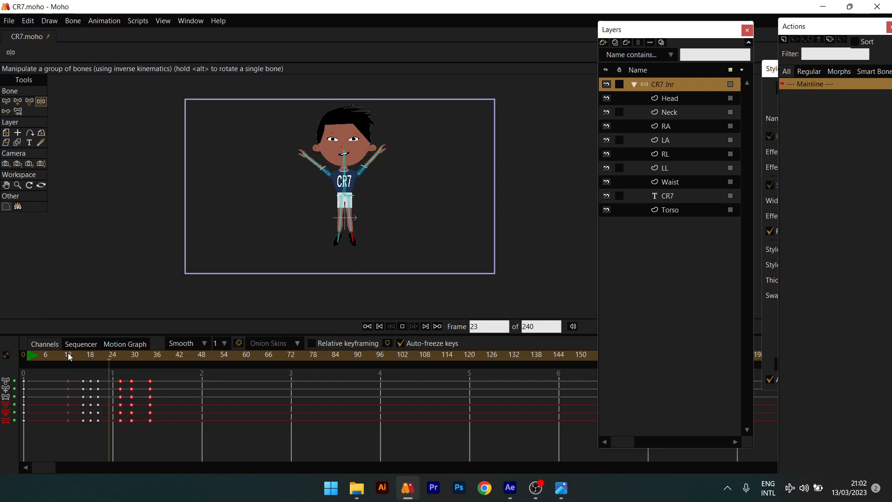
{"action": "key", "text": "space"}
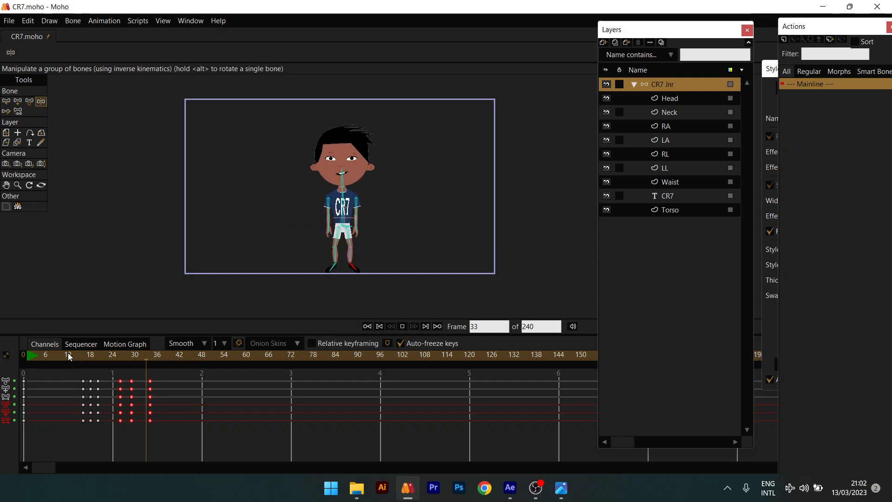
Repose both arms in the frame 26 landing pose, swinging the hands outward from the body.
{"action": "left_click", "coordinate": [113, 357]}
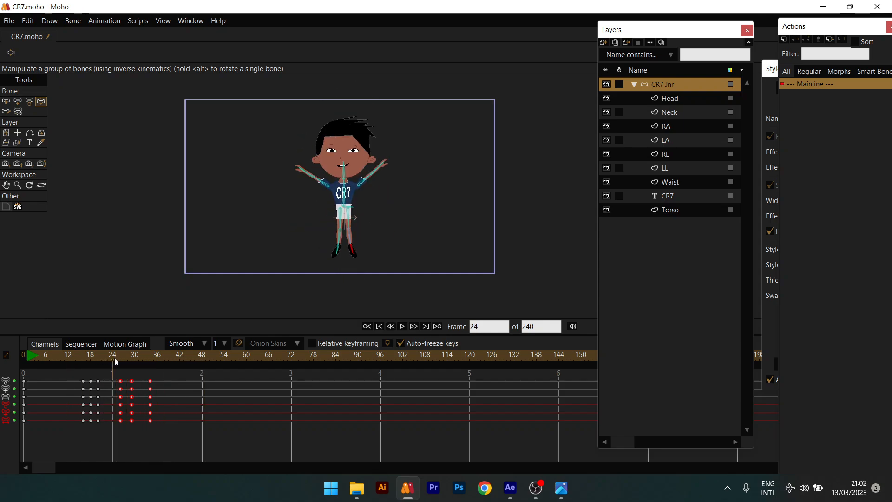
{"action": "left_click", "coordinate": [119, 357]}
{"action": "left_click_drag", "start_coordinate": [328, 205], "coordinate": [308, 220]}
{"action": "left_click_drag", "start_coordinate": [367, 208], "coordinate": [373, 226]}
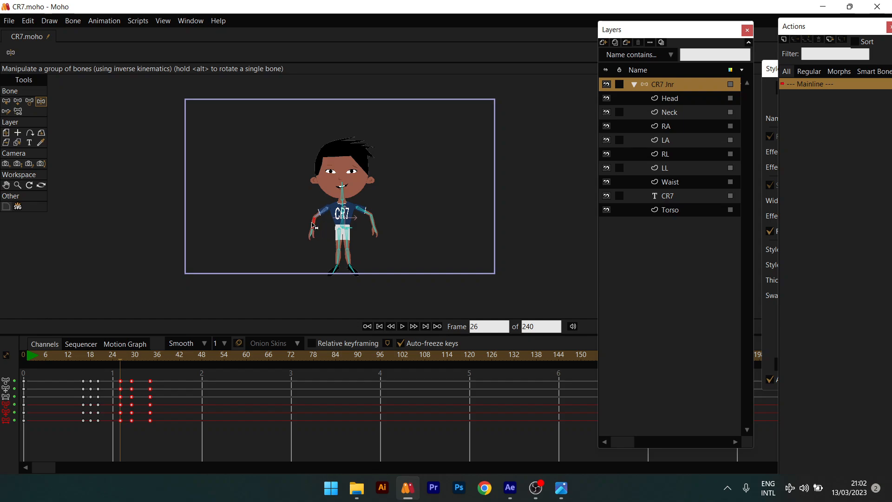
Play the jump from around frame 12 to review the landing arm pose, and return to frame 0.
{"action": "left_click_drag", "start_coordinate": [105, 354], "coordinate": [74, 358]}
{"action": "key", "text": "space"}
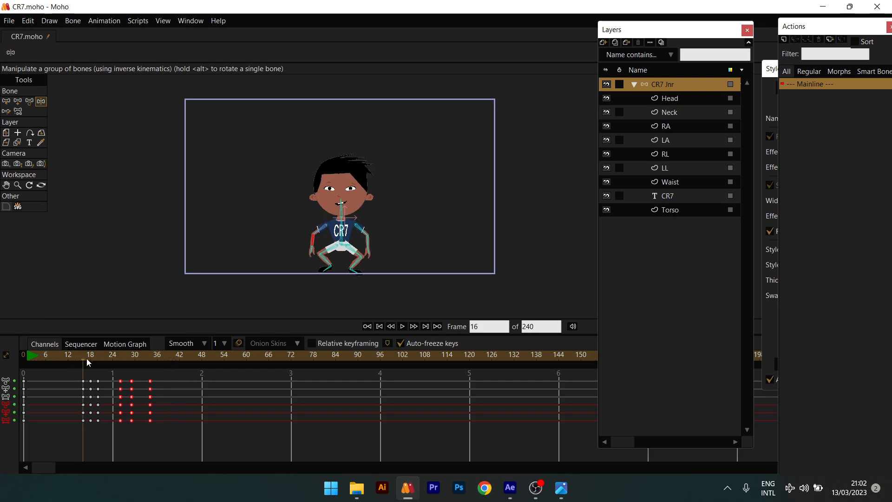
{"action": "left_click_drag", "start_coordinate": [87, 358], "coordinate": [66, 359]}
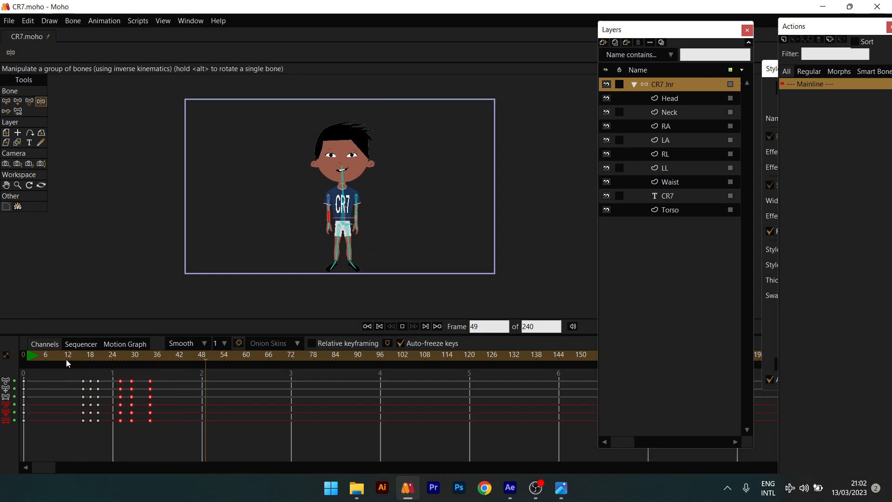
{"action": "key", "text": "space"}
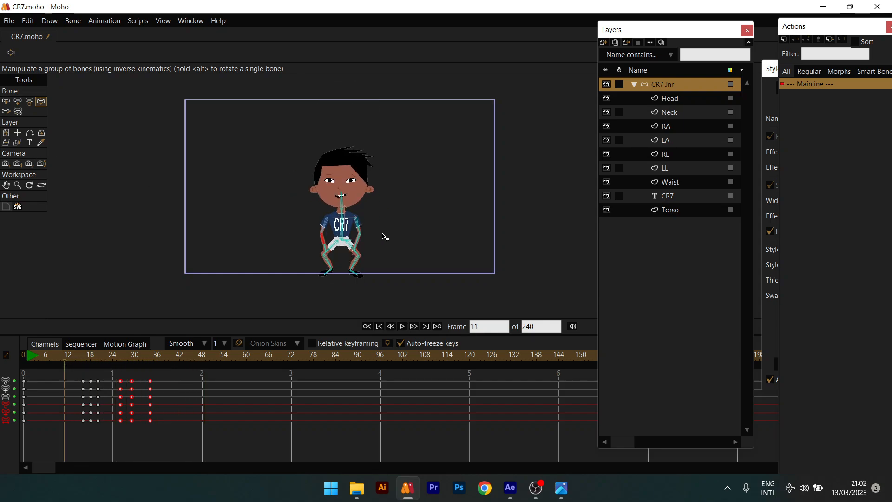
{"action": "scroll", "coordinate": [327, 238], "scroll_direction": "up", "scroll_amount": 1}
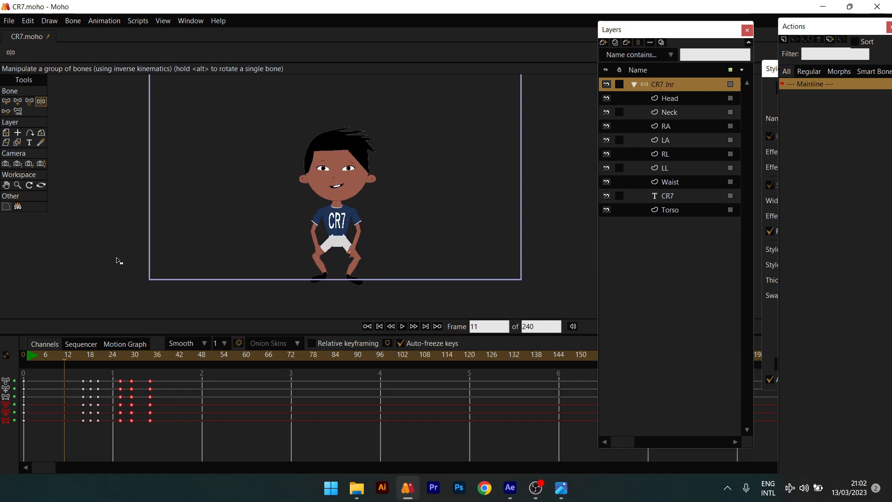
{"action": "scroll", "coordinate": [119, 261], "scroll_direction": "up", "scroll_amount": 2}
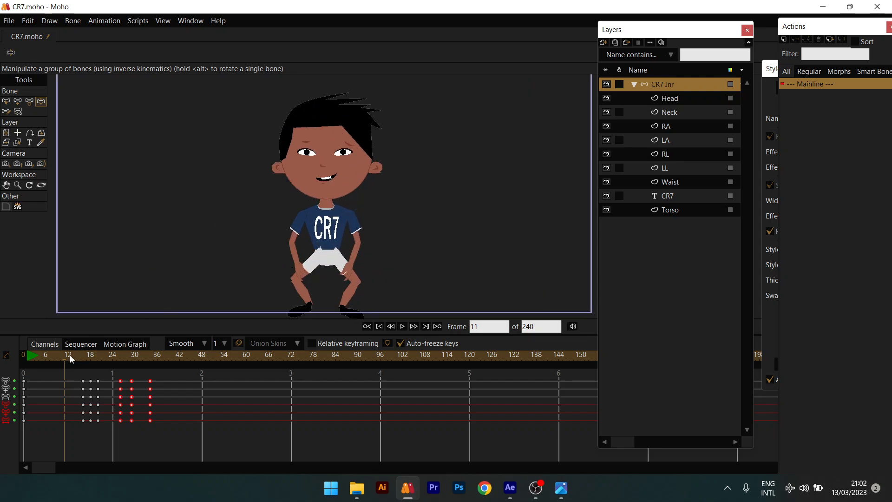
{"action": "scroll", "coordinate": [274, 227], "scroll_direction": "down", "scroll_amount": 4}
{"action": "key", "text": "space"}
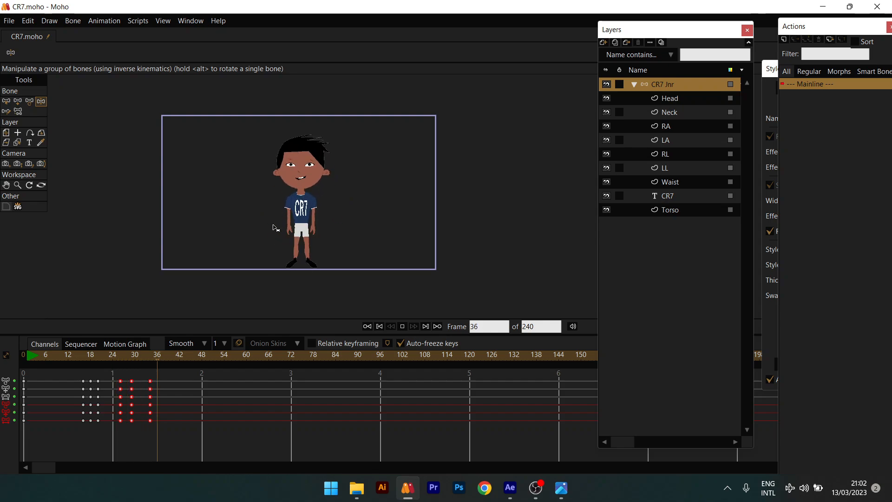
{"action": "left_click", "coordinate": [43, 363]}
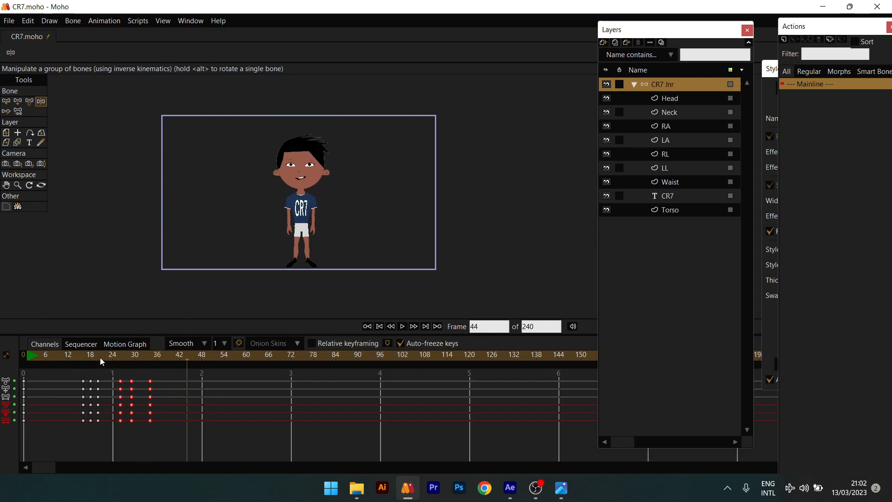
{"action": "left_click", "coordinate": [19, 359]}
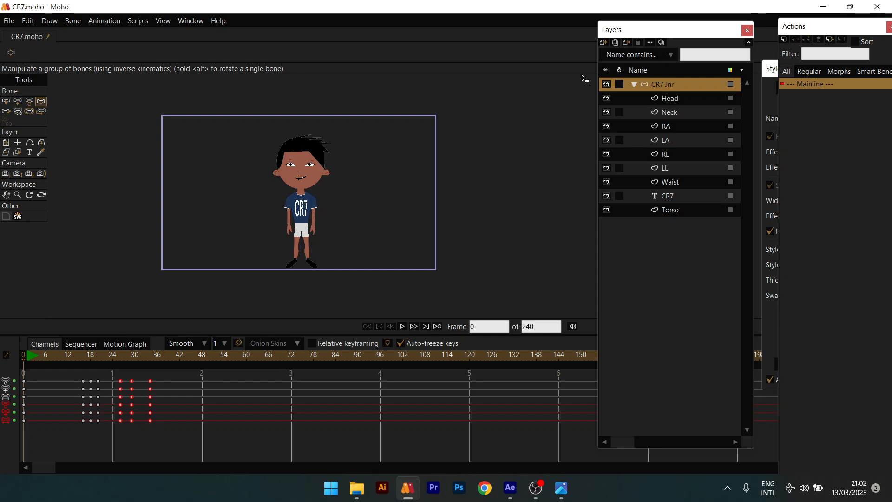
At frame 48, use Select Bone on the arm's upper bone B8, forearm and hand bone B10 to examine their keyframe channels.
{"action": "left_click", "coordinate": [203, 359]}
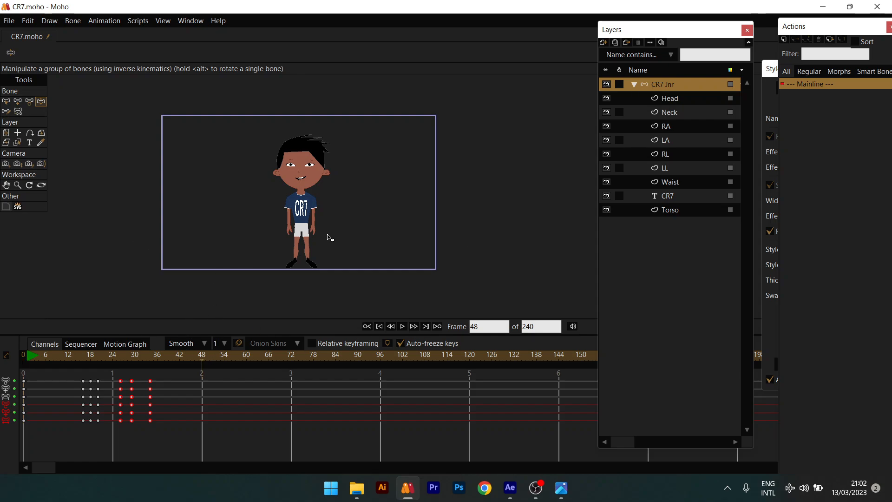
{"action": "scroll", "coordinate": [329, 238], "scroll_direction": "up", "scroll_amount": 2}
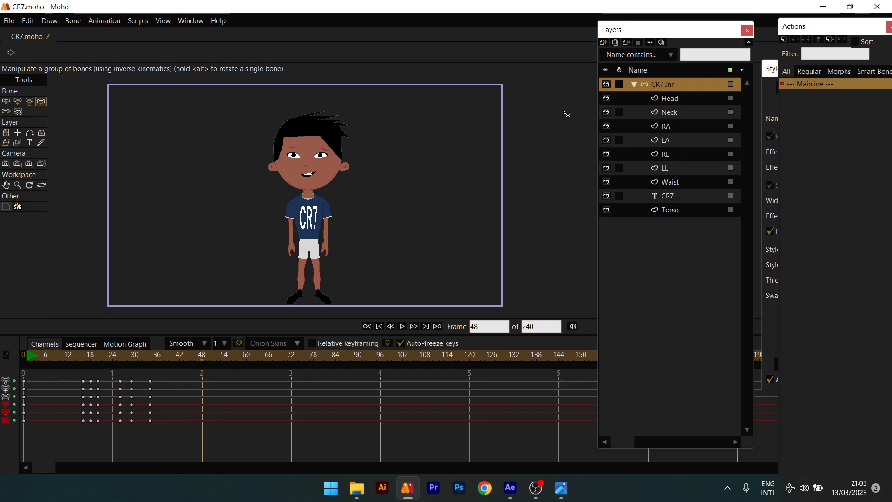
{"action": "left_click", "coordinate": [6, 102]}
{"action": "scroll", "coordinate": [355, 175], "scroll_direction": "up", "scroll_amount": 2}
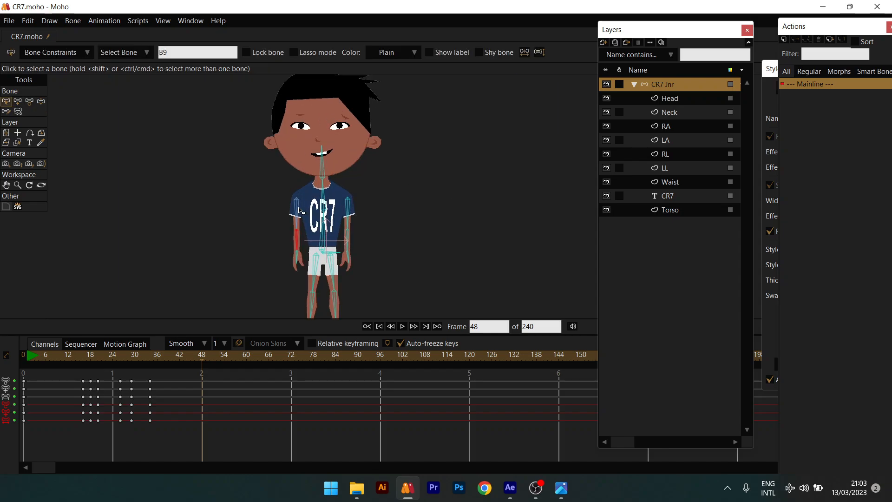
{"action": "left_click", "coordinate": [299, 211]}
{"action": "scroll", "coordinate": [364, 225], "scroll_direction": "up", "scroll_amount": 2}
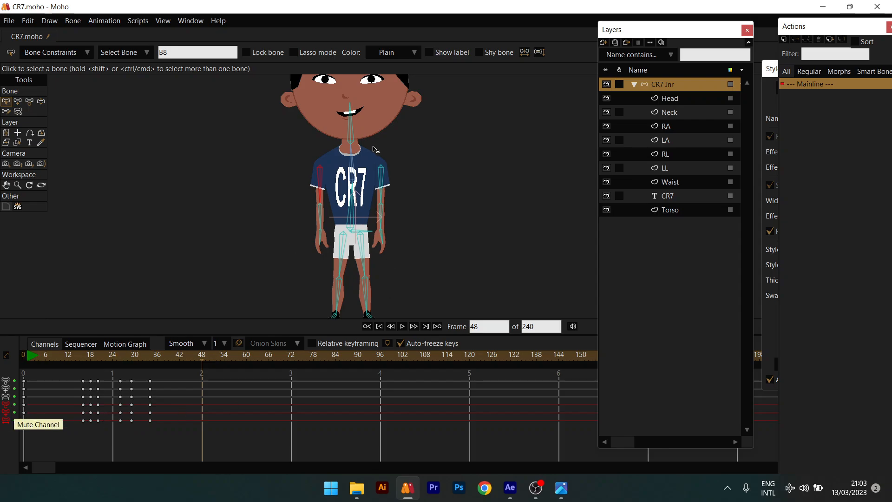
{"action": "left_click", "coordinate": [321, 218]}
{"action": "left_click", "coordinate": [320, 237]}
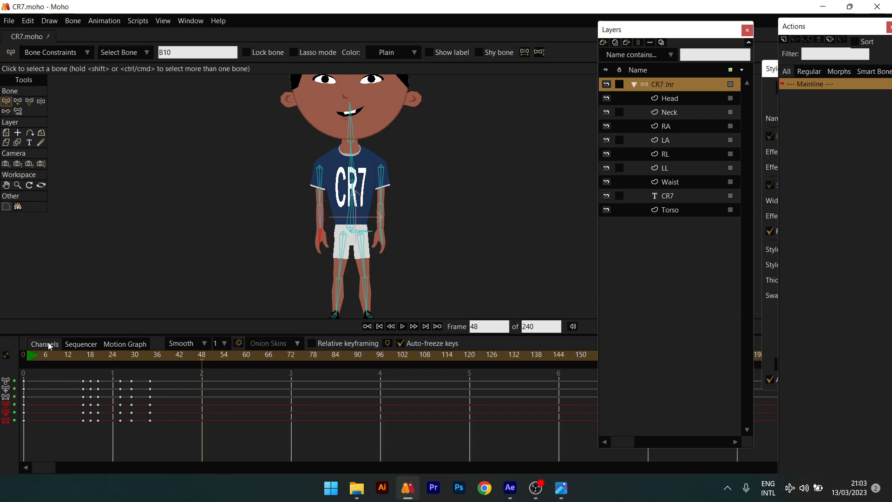
Delete the thigh bone B14's keyframes after frame 0, check the crouch without them, and undo the deletion.
{"action": "left_click", "coordinate": [63, 354]}
{"action": "left_click_drag", "start_coordinate": [309, 262], "coordinate": [325, 218]}
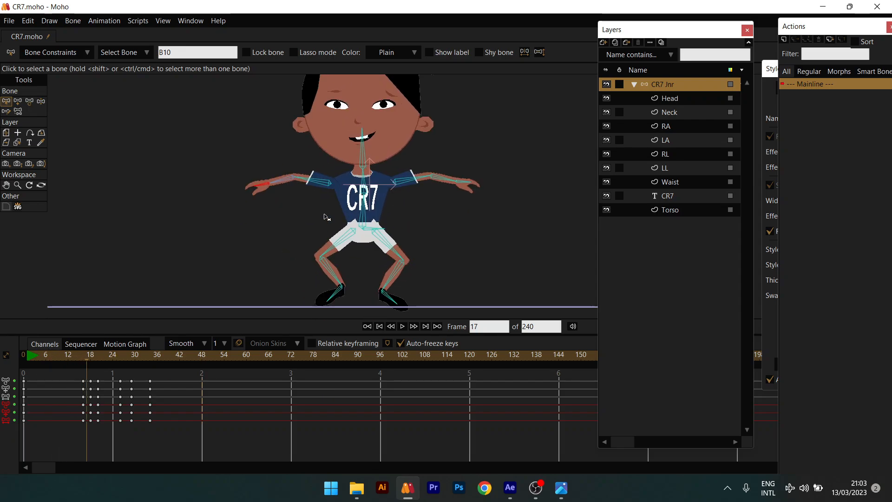
{"action": "left_click", "coordinate": [341, 235]}
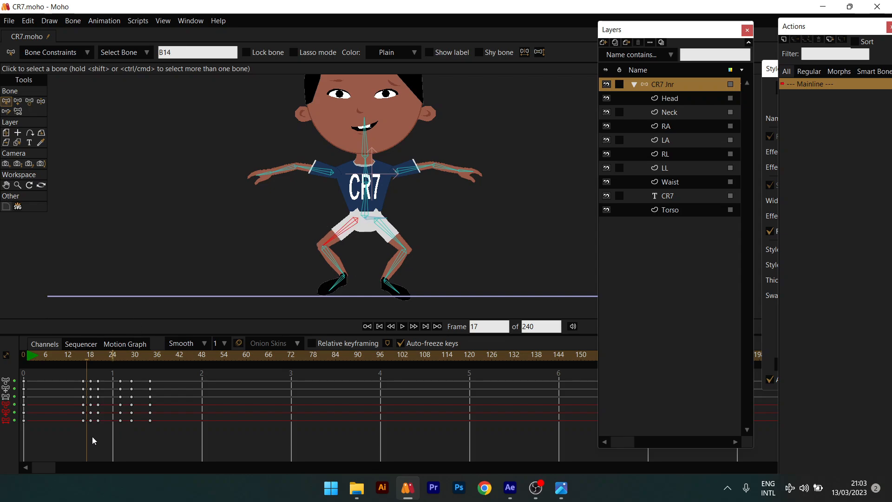
{"action": "left_click_drag", "start_coordinate": [74, 405], "coordinate": [160, 431]}
{"action": "key", "text": "Delete"}
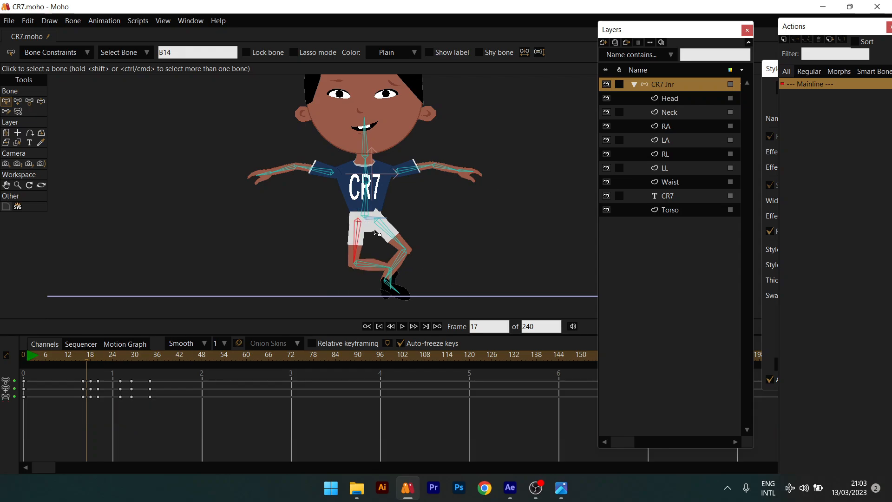
{"action": "mouse_move", "coordinate": [81, 359]}
{"action": "left_mouse_down"}
{"action": "mouse_move", "coordinate": [47, 352]}
{"action": "mouse_move", "coordinate": [72, 355]}
{"action": "left_mouse_up"}
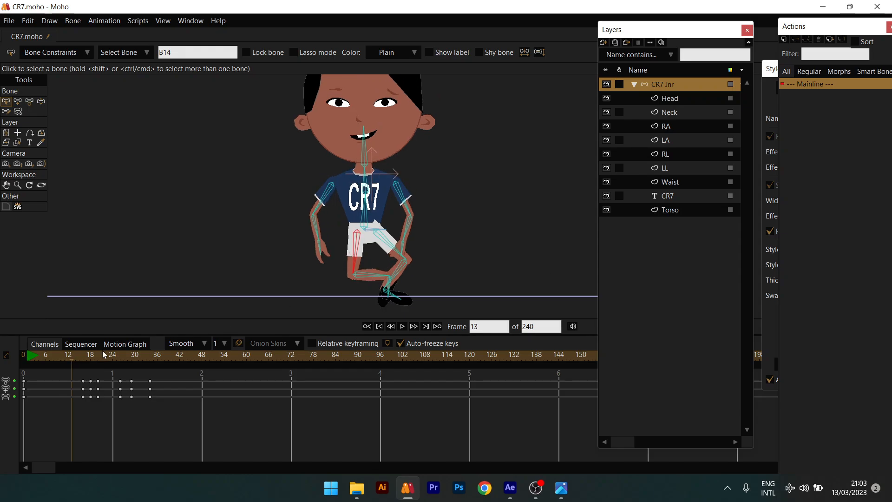
{"action": "left_click_drag", "start_coordinate": [386, 300], "coordinate": [348, 298]}
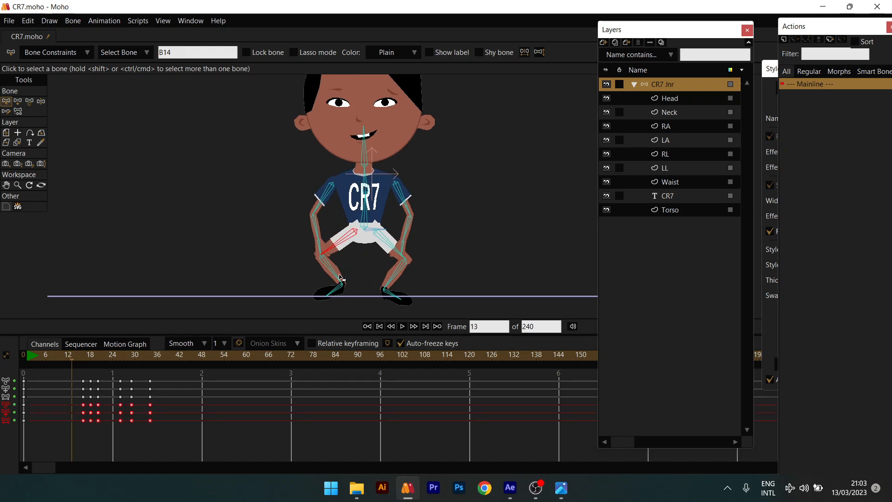
Delete the shin bone B15's keyframes after frame 0, scrub from frame 0 to 24 to check the leg, and undo the deletion.
{"action": "left_click", "coordinate": [336, 275]}
{"action": "left_click_drag", "start_coordinate": [168, 434], "coordinate": [77, 405]}
{"action": "key", "text": "Delete"}
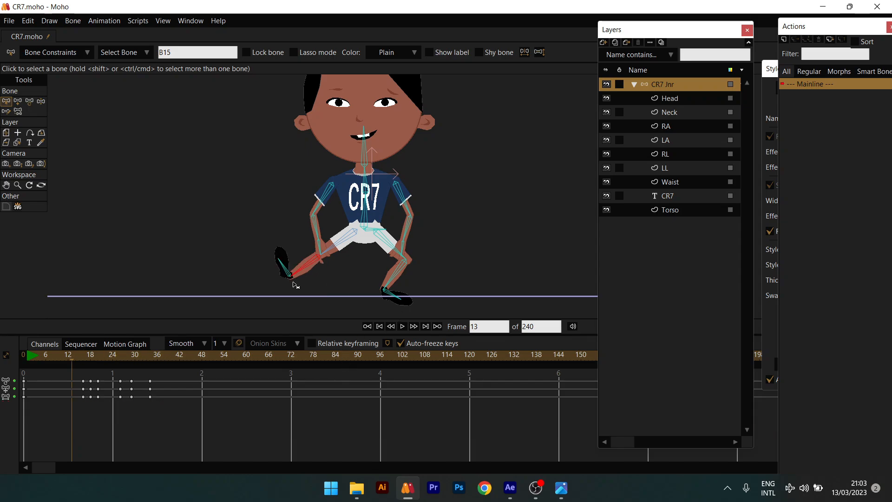
{"action": "left_click", "coordinate": [18, 356]}
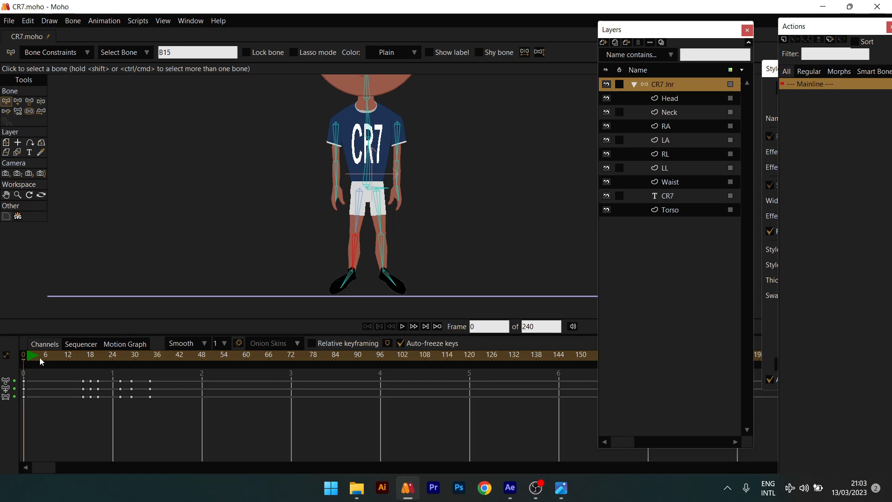
{"action": "left_click_drag", "start_coordinate": [40, 358], "coordinate": [112, 378]}
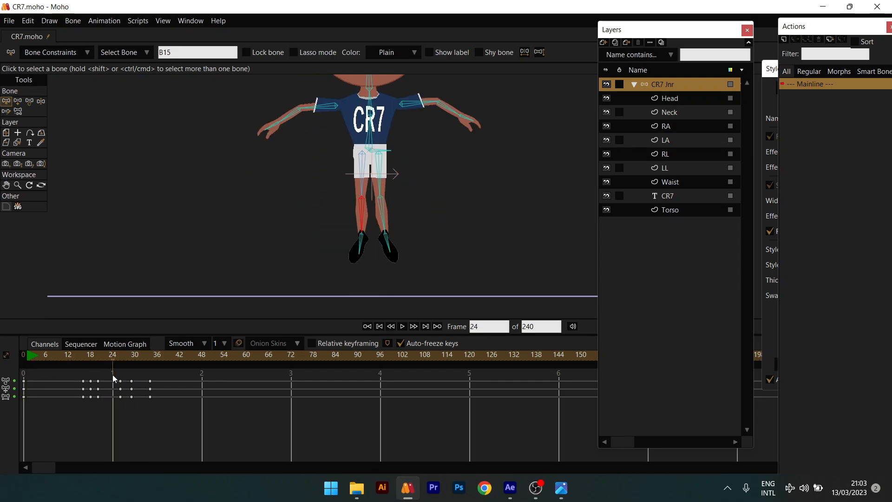
{"action": "key", "text": "ctrl+z"}
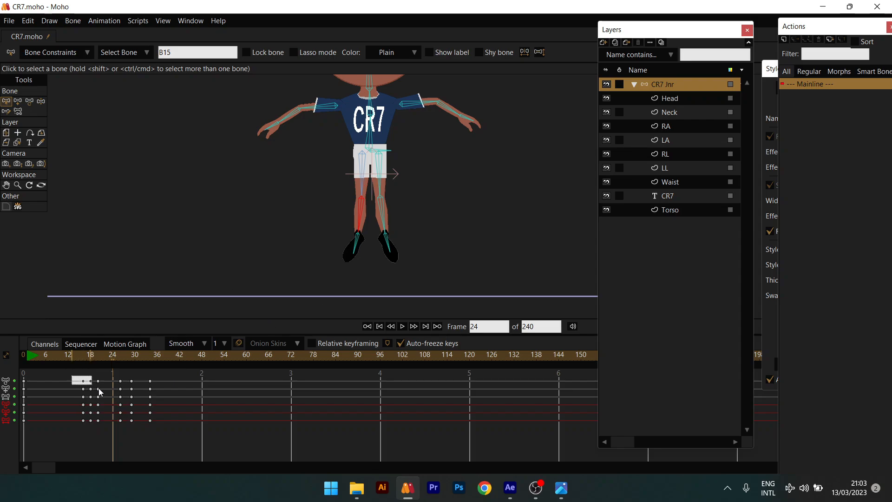
Delete the whole-skeleton channel keyframes from frame 16 to the last pose, and undo the deletion.
{"action": "left_click_drag", "start_coordinate": [98, 388], "coordinate": [161, 397]}
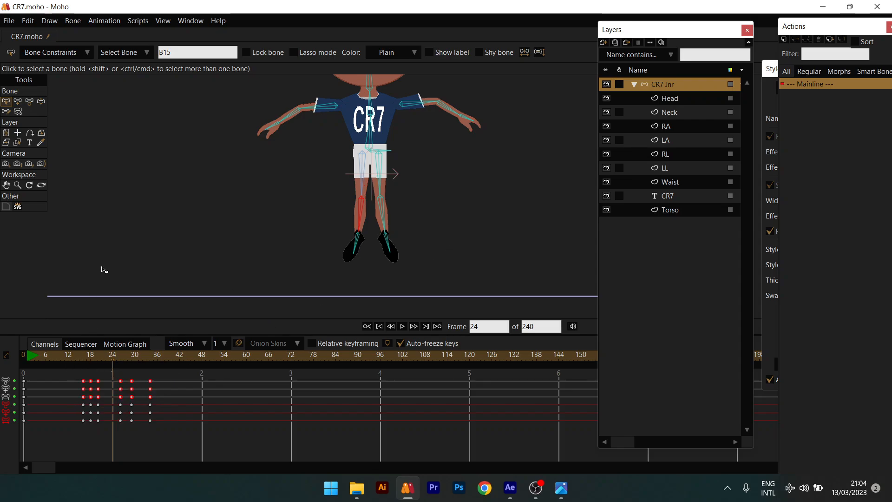
{"action": "left_click_drag", "start_coordinate": [328, 167], "coordinate": [304, 205]}
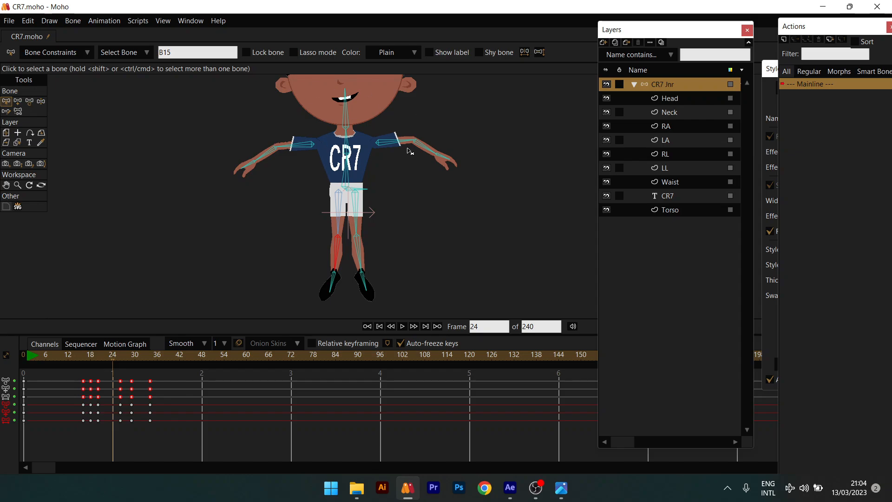
{"action": "scroll", "coordinate": [354, 151], "scroll_direction": "down", "scroll_amount": 1}
{"action": "key", "text": "Delete"}
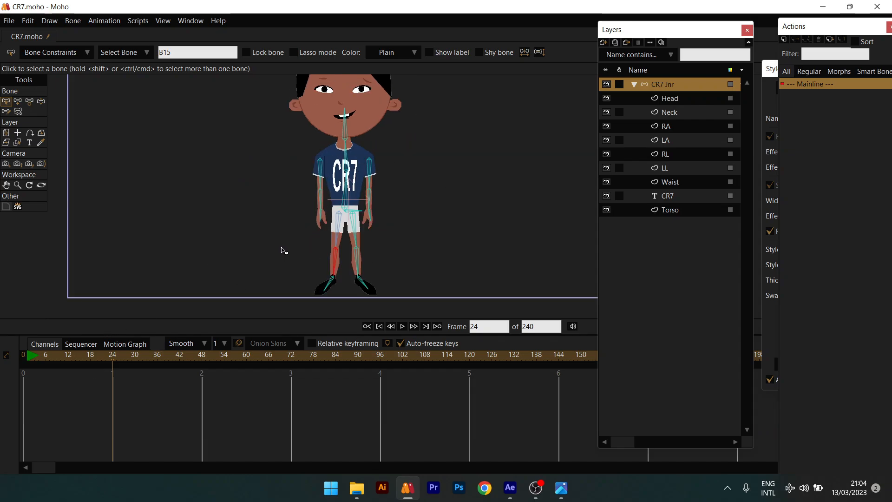
{"action": "key", "text": "ctrl+z"}
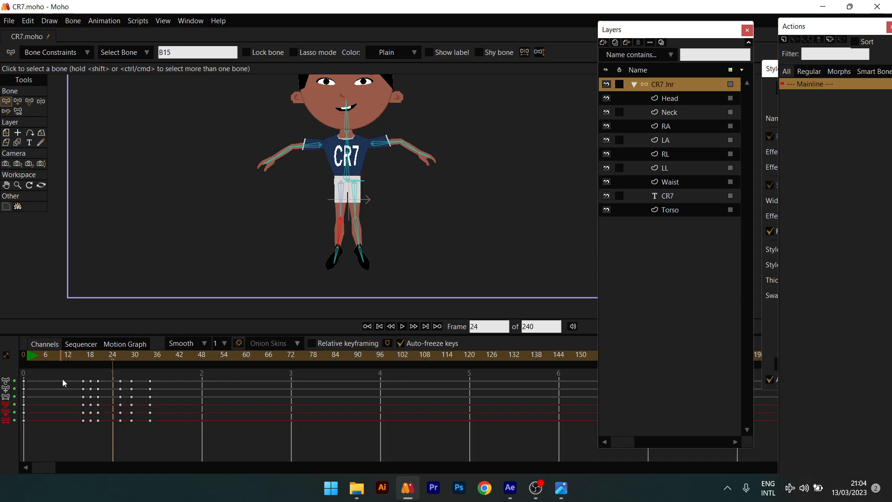
Deselect the shin bone at frame 24 so that only the whole-skeleton channels are listed in the timeline.
{"action": "left_click_drag", "start_coordinate": [354, 198], "coordinate": [360, 223]}
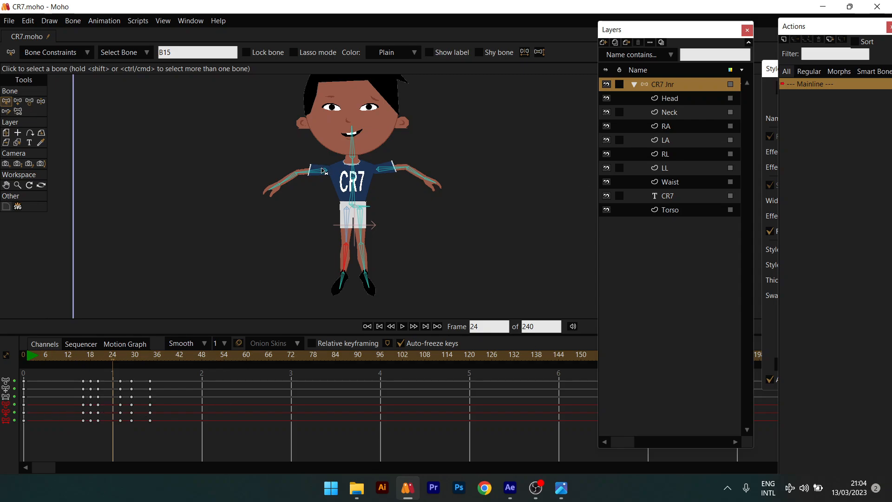
{"action": "scroll", "coordinate": [323, 181], "scroll_direction": "up", "scroll_amount": 3}
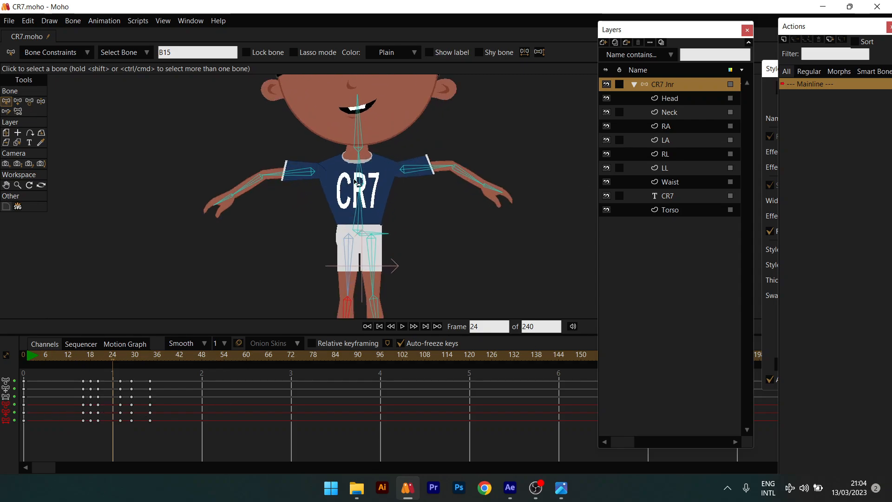
{"action": "scroll", "coordinate": [342, 211], "scroll_direction": "down", "scroll_amount": 4}
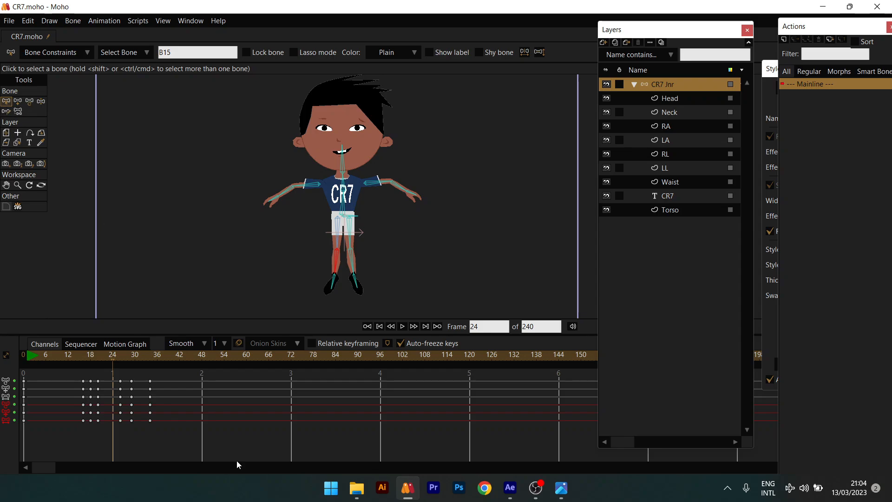
{"action": "left_click", "coordinate": [381, 249]}
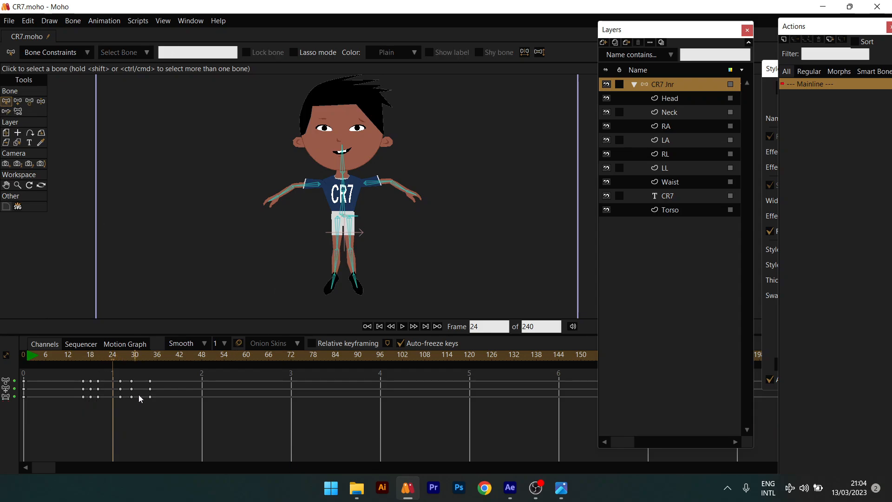
{"action": "scroll", "coordinate": [275, 231], "scroll_direction": "up", "scroll_amount": 4}
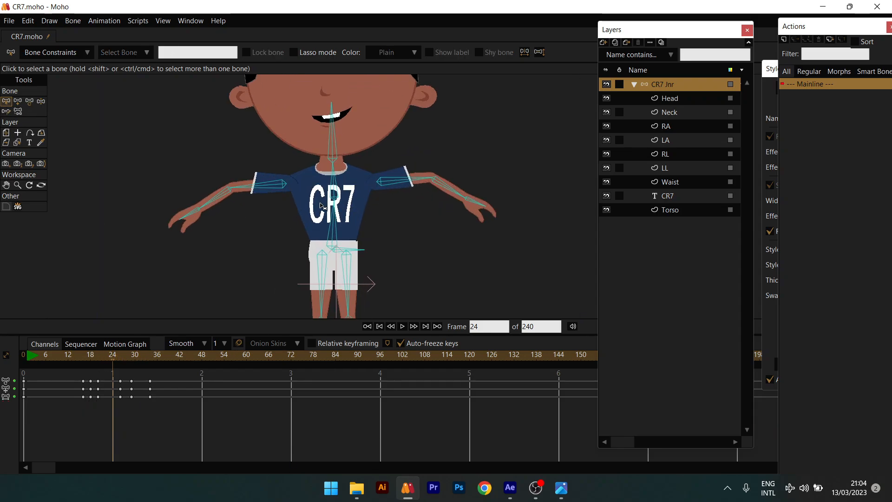
Select the forearm bone B9 at frame 24 and switch to the Manipulate Bones tool.
{"action": "scroll", "coordinate": [193, 223], "scroll_direction": "up", "scroll_amount": 3}
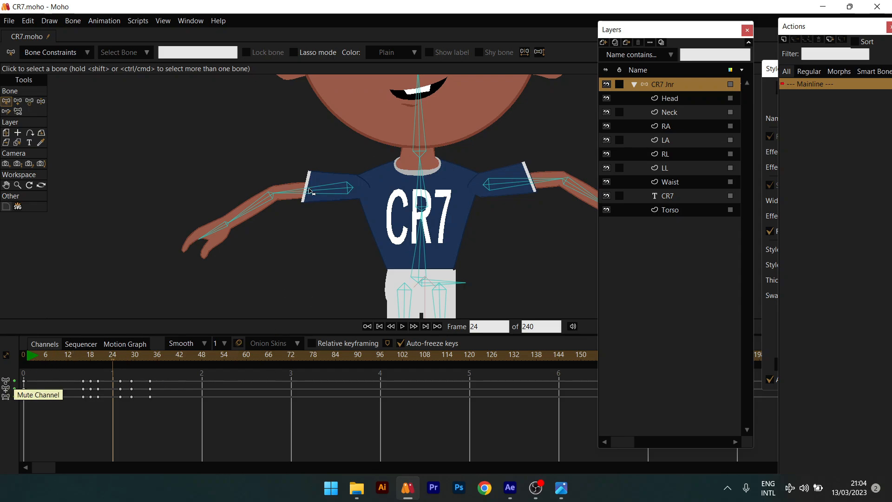
{"action": "scroll", "coordinate": [247, 208], "scroll_direction": "up", "scroll_amount": 2}
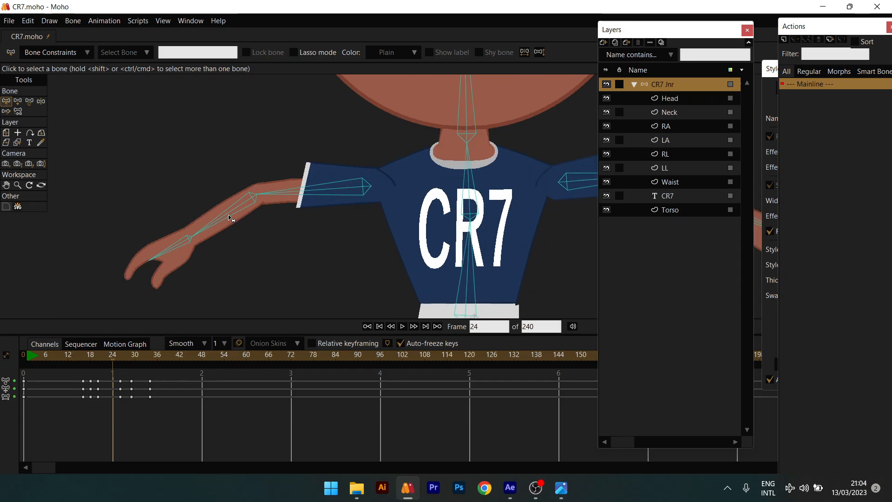
{"action": "left_click", "coordinate": [230, 218]}
{"action": "scroll", "coordinate": [252, 224], "scroll_direction": "up", "scroll_amount": 1}
{"action": "scroll", "coordinate": [239, 236], "scroll_direction": "up", "scroll_amount": 1}
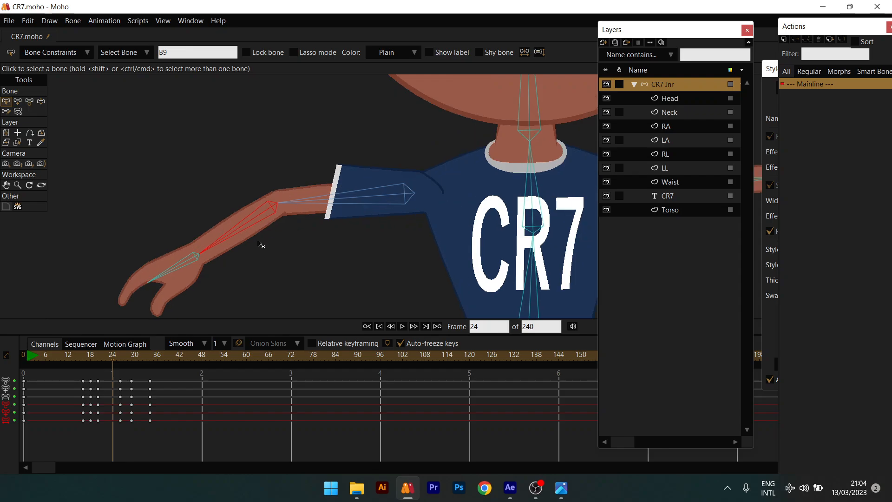
{"action": "scroll", "coordinate": [243, 225], "scroll_direction": "up", "scroll_amount": 2}
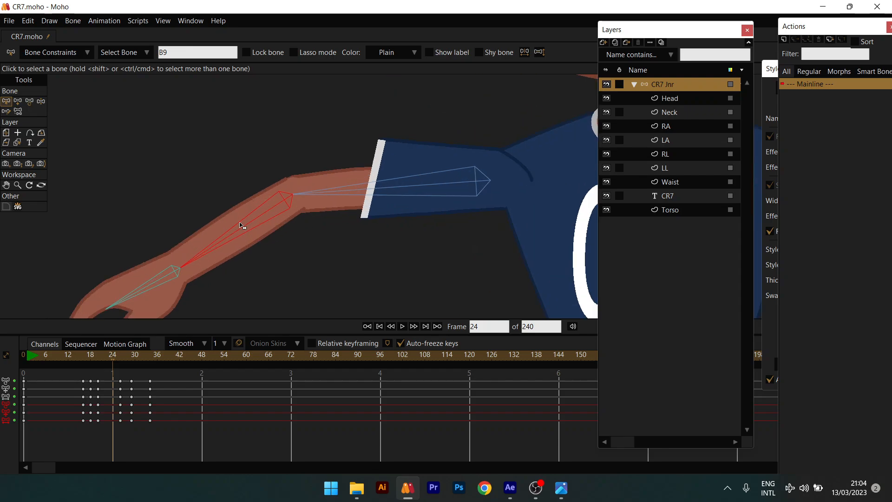
{"action": "left_click", "coordinate": [34, 100]}
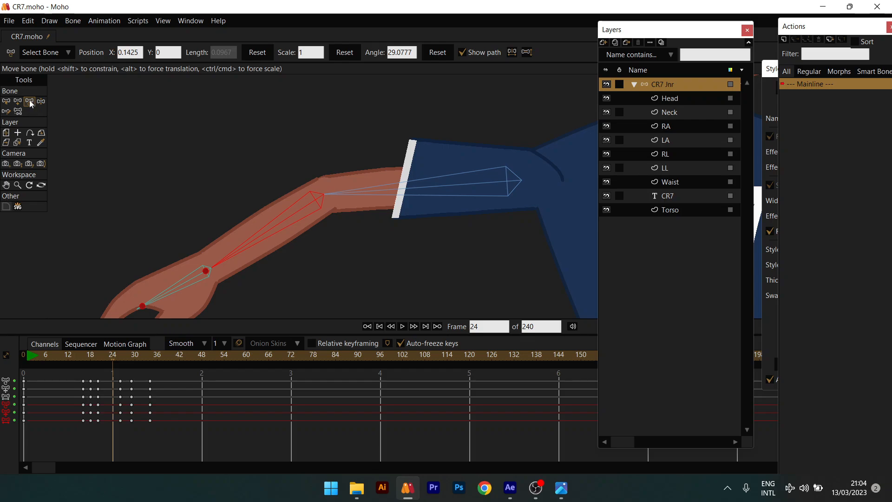
Try moving the forearm bone from the elbow towards the sleeve, and undo the move.
{"action": "scroll", "coordinate": [205, 125], "scroll_direction": "down", "scroll_amount": 2}
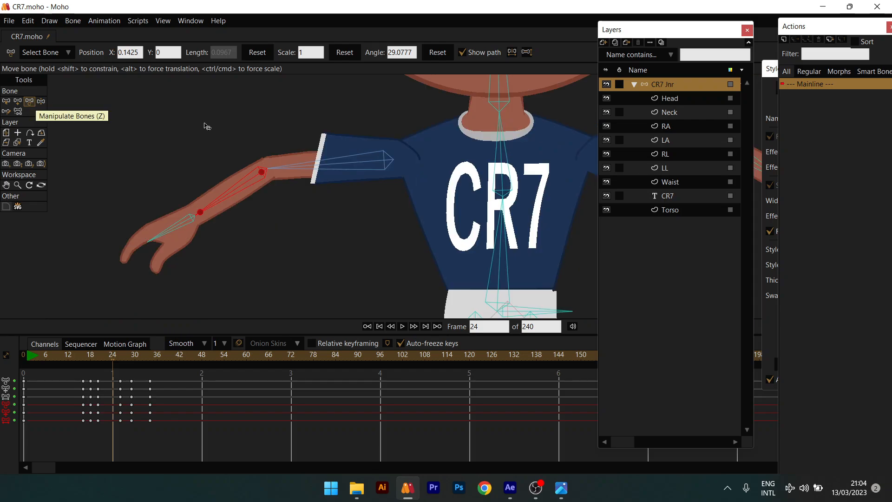
{"action": "left_click_drag", "start_coordinate": [205, 124], "coordinate": [197, 138]}
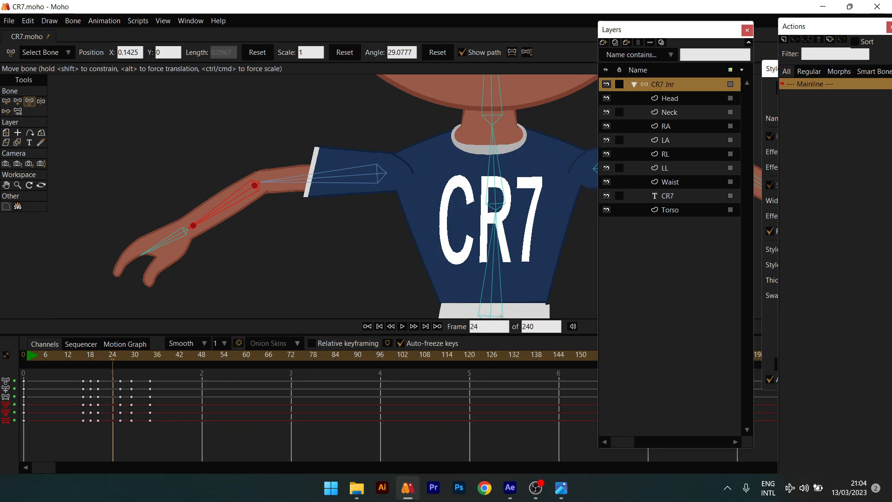
{"action": "left_click_drag", "start_coordinate": [256, 188], "coordinate": [285, 181]}
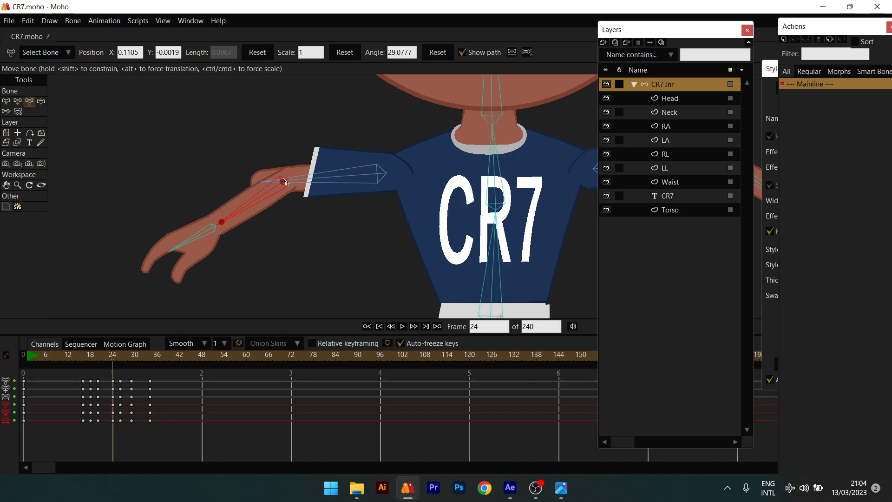
{"action": "key", "text": "ctrl+z"}
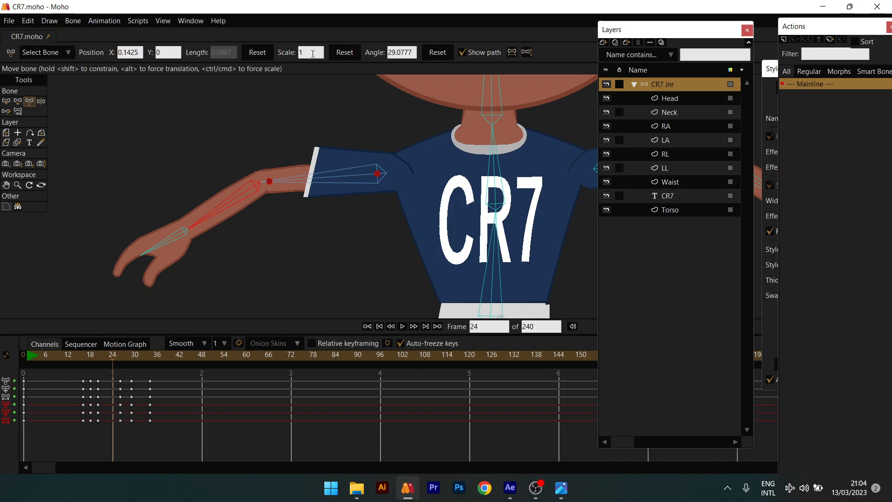
Stretch the forearm bone to a scale of 1.70, try a scale of 0, and restore the scale to 1.
{"action": "scroll", "coordinate": [312, 54], "scroll_direction": "up", "scroll_amount": 5}
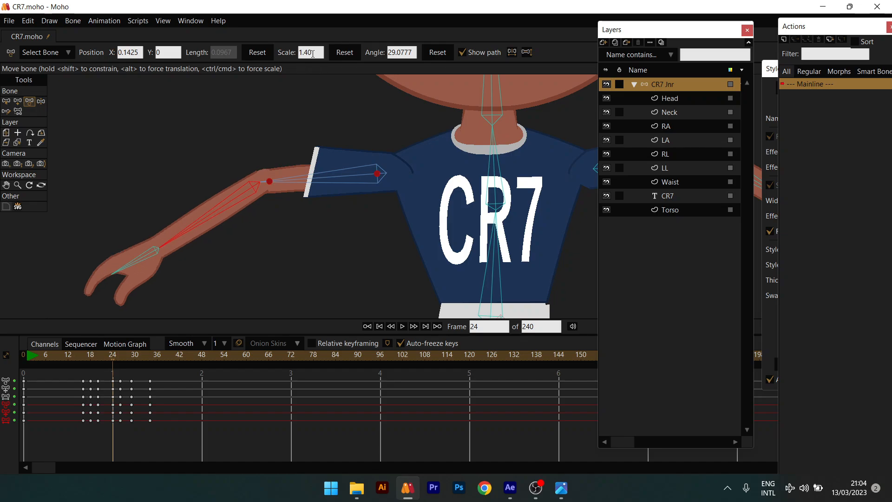
{"action": "scroll", "coordinate": [313, 54], "scroll_direction": "up", "scroll_amount": 2}
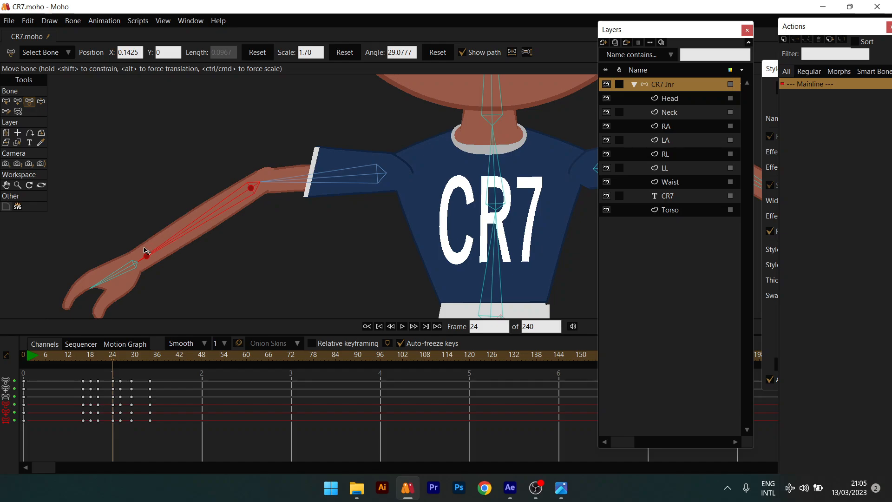
{"action": "left_click", "coordinate": [320, 55]}
{"action": "type", "text": "0"}
{"action": "key", "text": "Return"}
{"action": "left_click", "coordinate": [323, 49]}
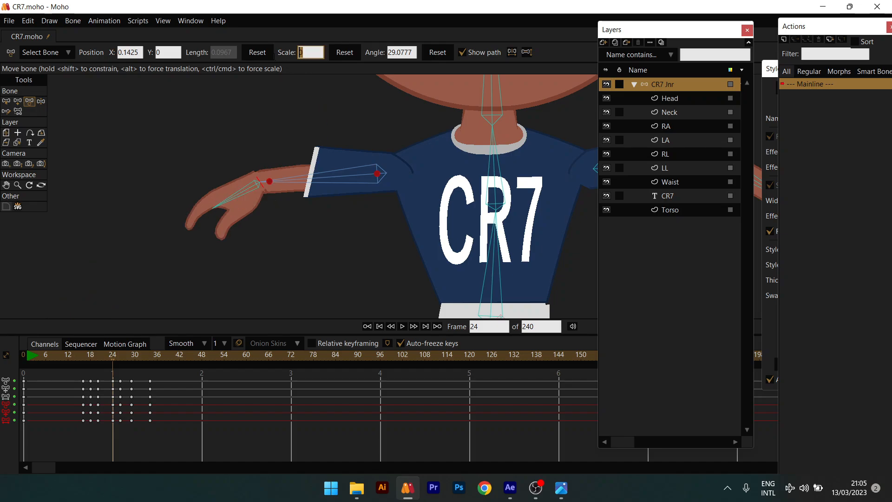
{"action": "type", "text": "1"}
{"action": "key", "text": "Return"}
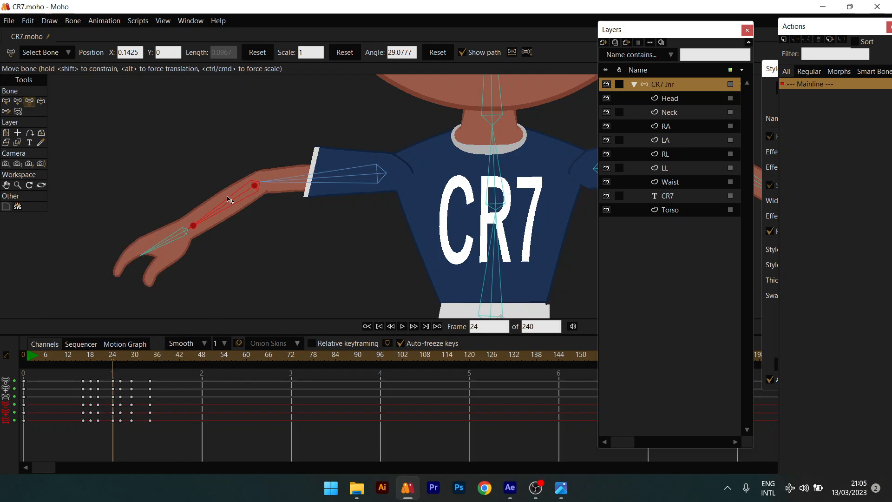
Rotate the forearm bone numerically in both directions, and adjust it by hand to an angle of about 16.38.
{"action": "left_click", "coordinate": [412, 50]}
{"action": "scroll", "coordinate": [414, 51], "scroll_direction": "up", "scroll_amount": 5}
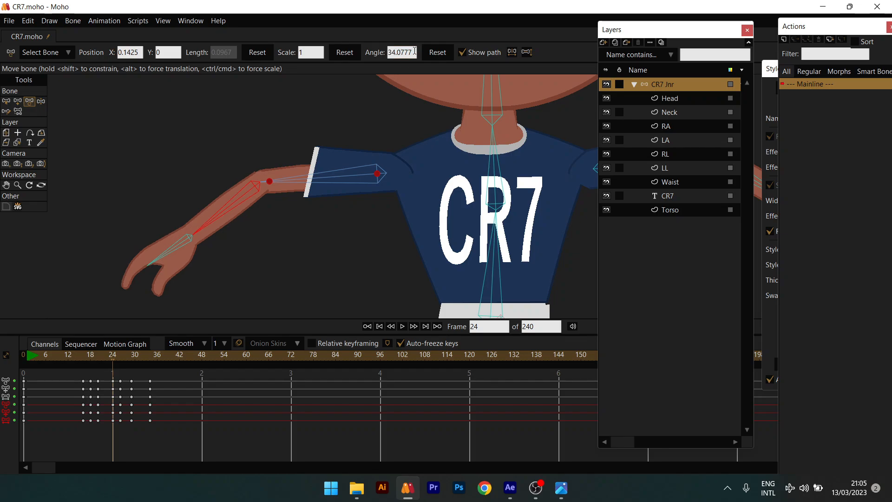
{"action": "scroll", "coordinate": [414, 52], "scroll_direction": "down", "scroll_amount": 20}
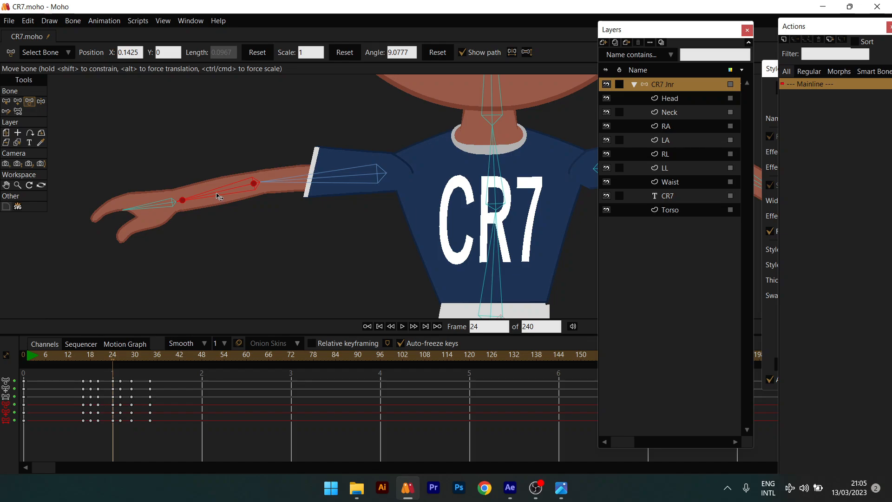
{"action": "left_click_drag", "start_coordinate": [220, 199], "coordinate": [201, 216]}
Try stretching and moving the forearm bone by its end handles, undo these changes, and keep its scale at 1.
{"action": "scroll", "coordinate": [211, 218], "scroll_direction": "up", "scroll_amount": 4}
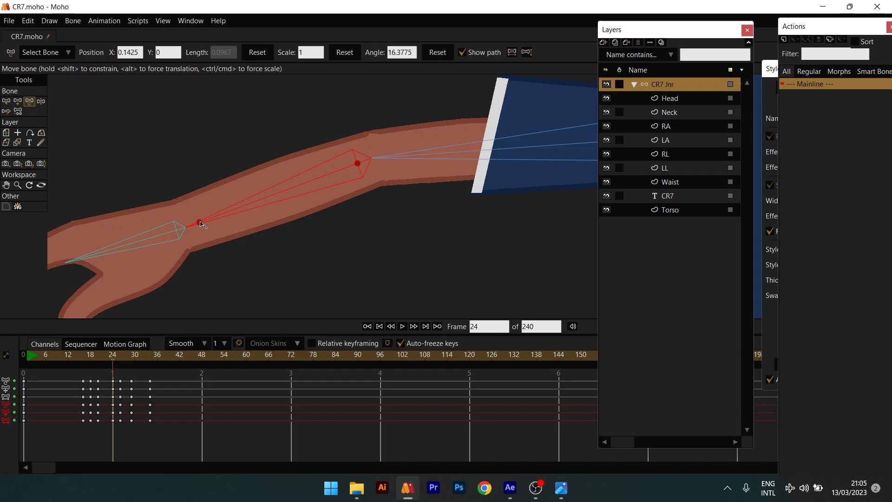
{"action": "mouse_move", "coordinate": [200, 225]}
{"action": "left_mouse_down"}
{"action": "mouse_move", "coordinate": [167, 236]}
{"action": "mouse_move", "coordinate": [215, 225]}
{"action": "left_mouse_up"}
{"action": "key", "text": "ctrl+z"}
{"action": "key", "text": "ctrl+z"}
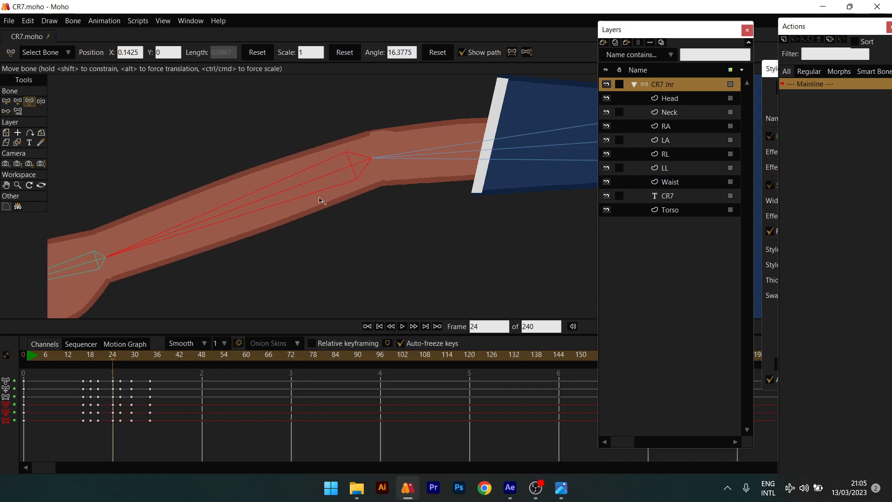
{"action": "double_click", "coordinate": [321, 52]}
{"action": "type", "text": "1"}
{"action": "key", "text": "Return"}
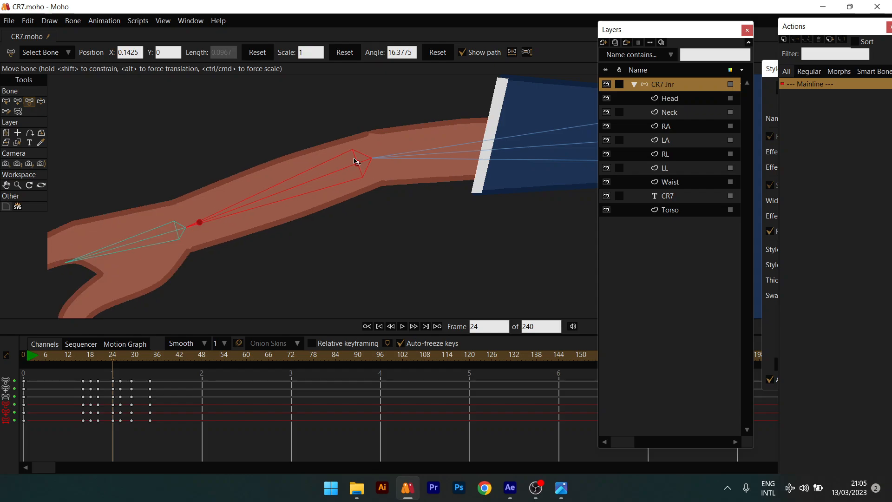
{"action": "left_click_drag", "start_coordinate": [348, 143], "coordinate": [341, 137]}
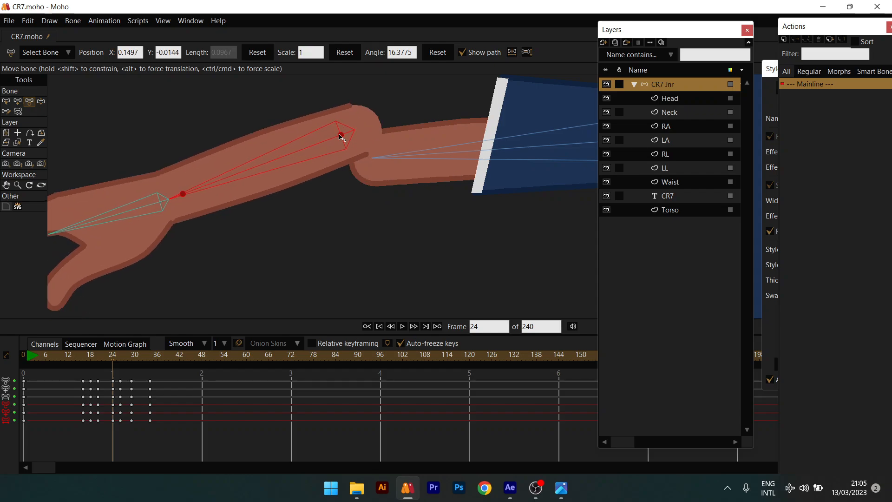
{"action": "key", "text": "ctrl+z"}
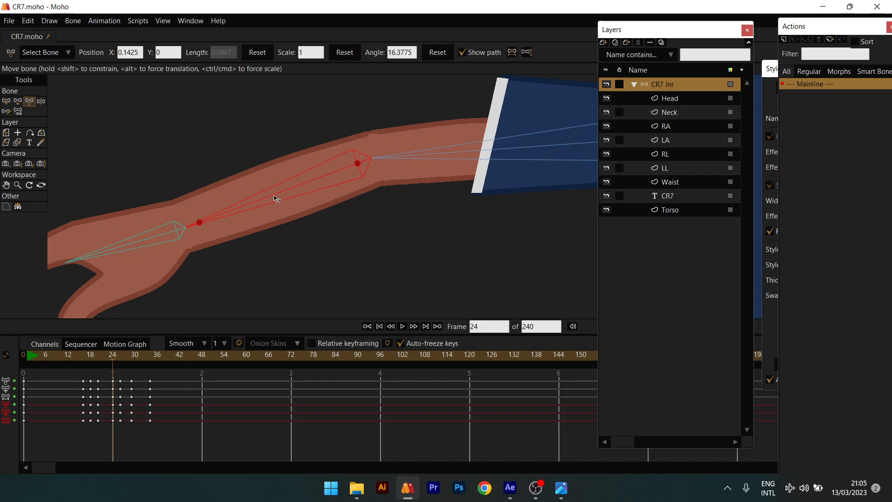
Rotate the forearm bone slightly at frame 24 to an angle of about 18.39.
{"action": "left_click_drag", "start_coordinate": [256, 201], "coordinate": [232, 185]}
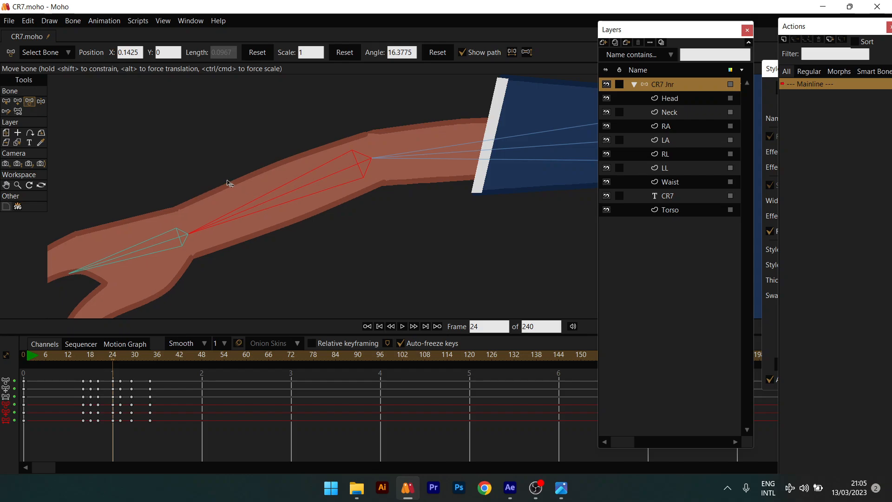
{"action": "scroll", "coordinate": [228, 183], "scroll_direction": "down", "scroll_amount": 3}
{"action": "scroll", "coordinate": [228, 183], "scroll_direction": "down", "scroll_amount": 4}
{"action": "scroll", "coordinate": [207, 212], "scroll_direction": "up", "scroll_amount": 2}
{"action": "scroll", "coordinate": [234, 214], "scroll_direction": "down", "scroll_amount": 2}
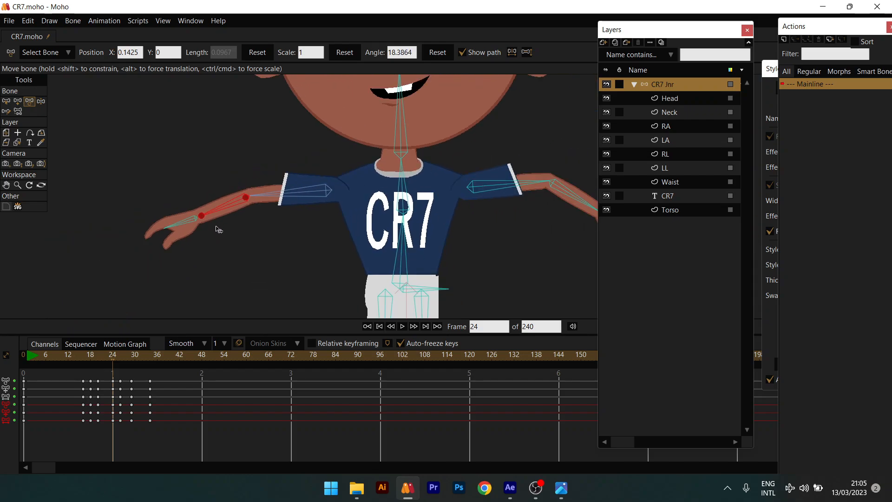
{"action": "scroll", "coordinate": [271, 271], "scroll_direction": "down", "scroll_amount": 2}
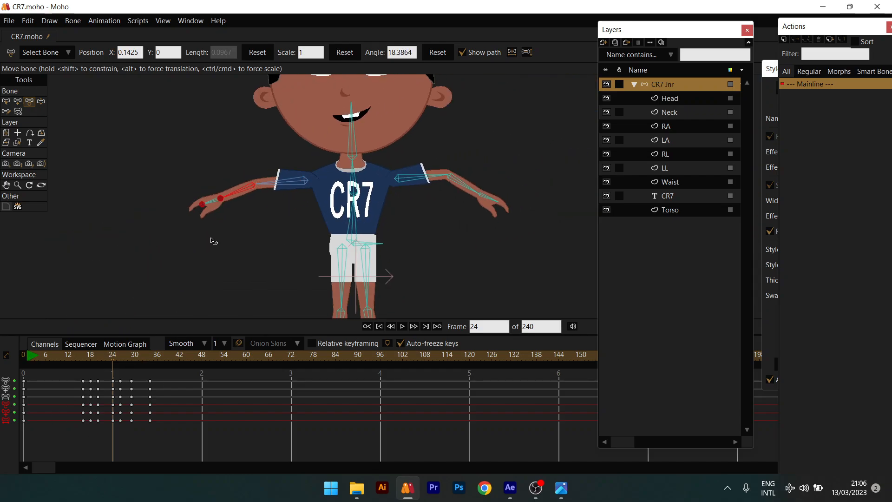
{"action": "scroll", "coordinate": [223, 176], "scroll_direction": "up", "scroll_amount": 3}
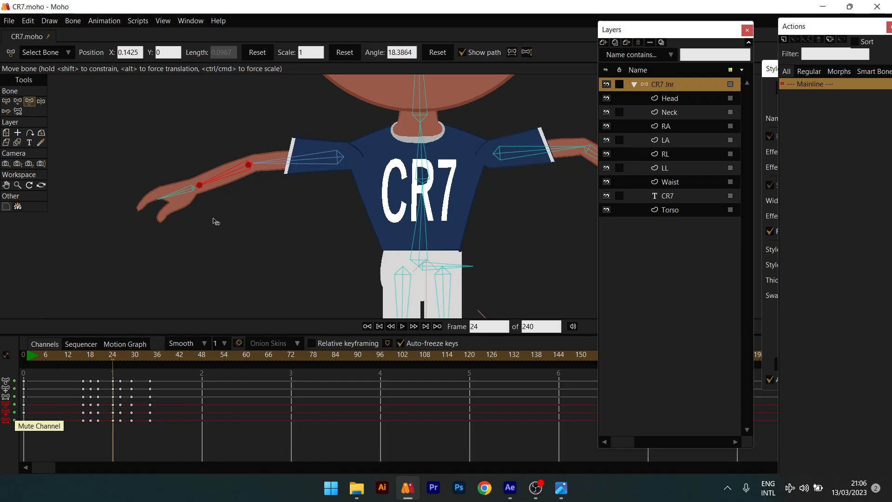
{"action": "scroll", "coordinate": [219, 219], "scroll_direction": "down", "scroll_amount": 4}
{"action": "left_click_drag", "start_coordinate": [228, 235], "coordinate": [242, 224]}
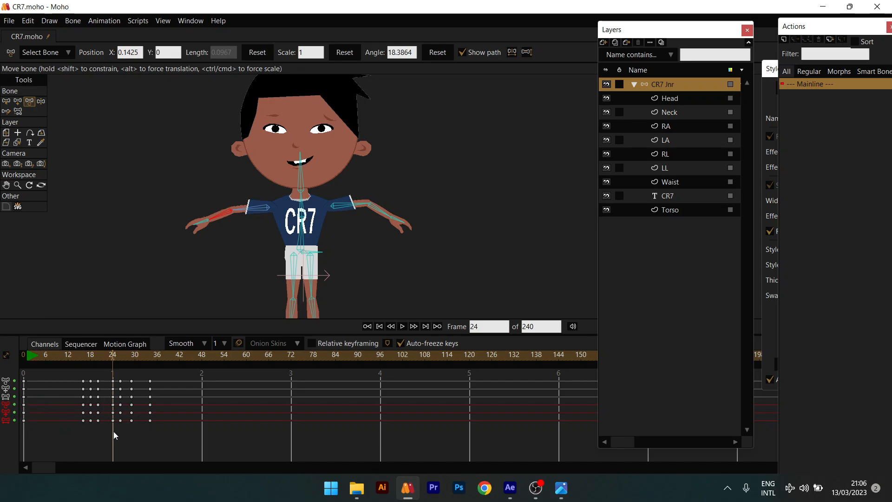
Copy the forearm bone's keyframes from the last pose and paste them at frame 72.
{"action": "left_click_drag", "start_coordinate": [158, 405], "coordinate": [299, 408]}
{"action": "left_click_drag", "start_coordinate": [141, 414], "coordinate": [150, 413]}
{"action": "right_click", "coordinate": [149, 403]}
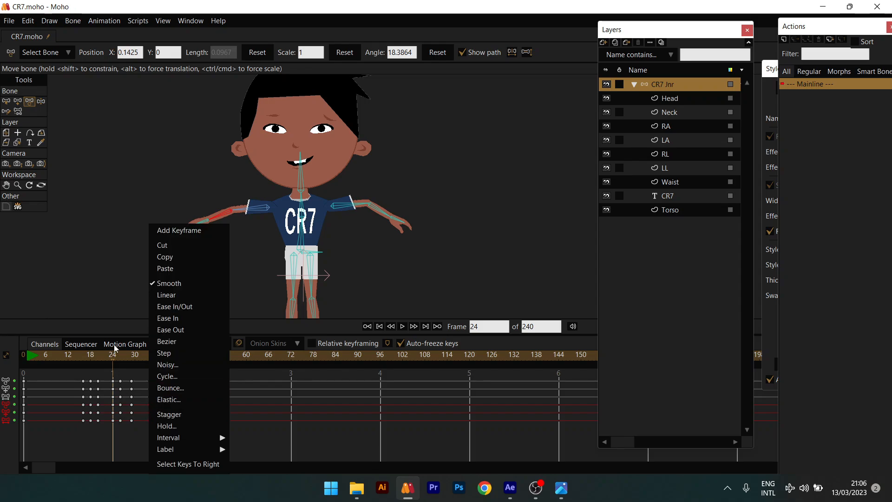
{"action": "left_click", "coordinate": [90, 466]}
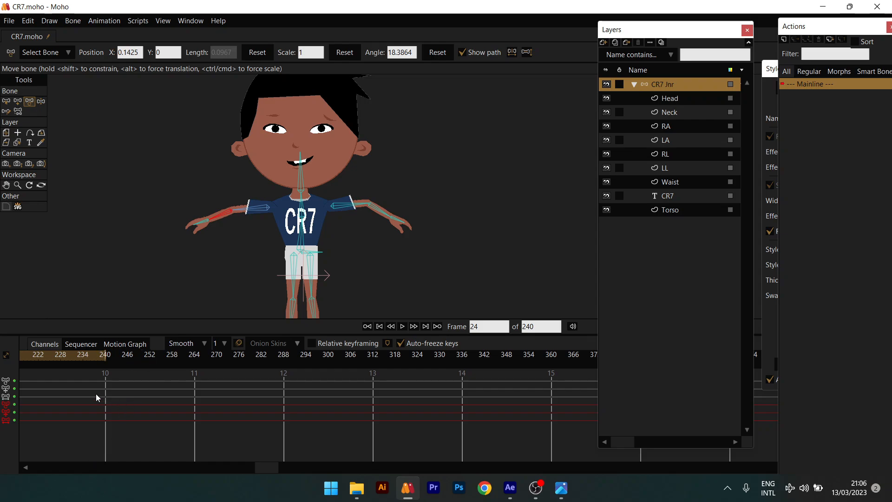
{"action": "left_click_drag", "start_coordinate": [264, 466], "coordinate": [39, 467]}
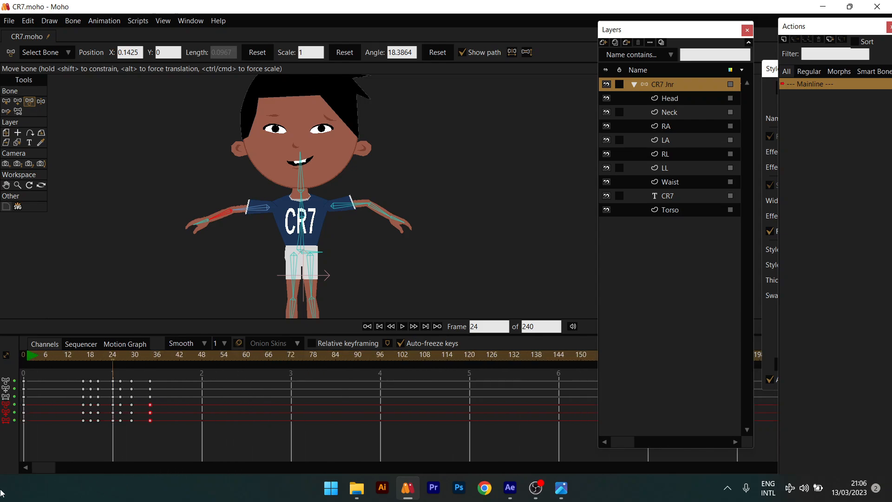
{"action": "right_click", "coordinate": [150, 404]}
{"action": "left_click", "coordinate": [175, 256]}
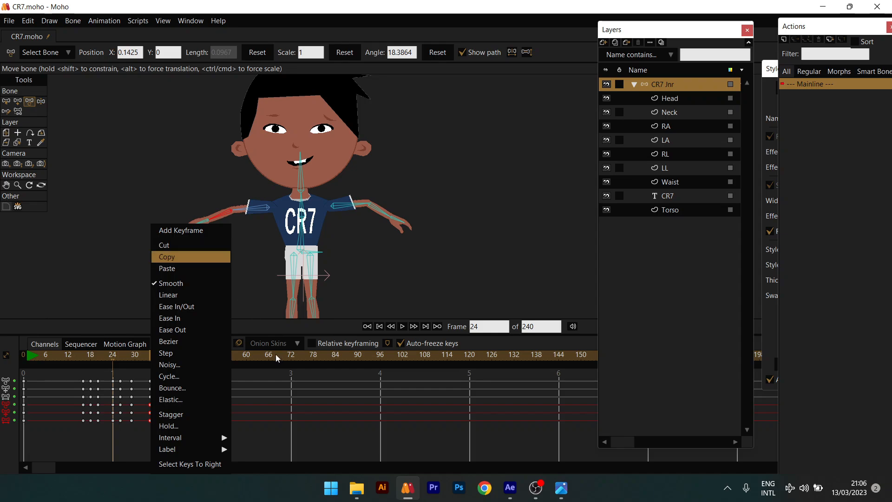
{"action": "left_click", "coordinate": [292, 355]}
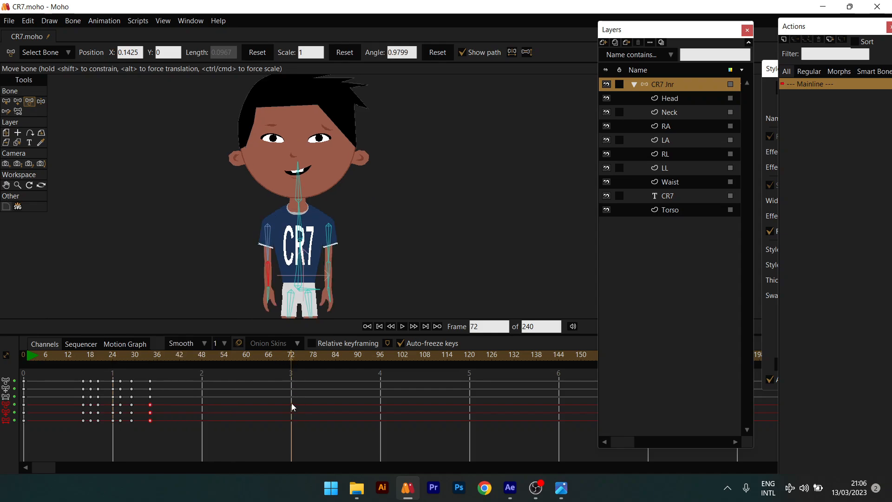
{"action": "right_click", "coordinate": [291, 404]}
{"action": "left_click", "coordinate": [314, 273]}
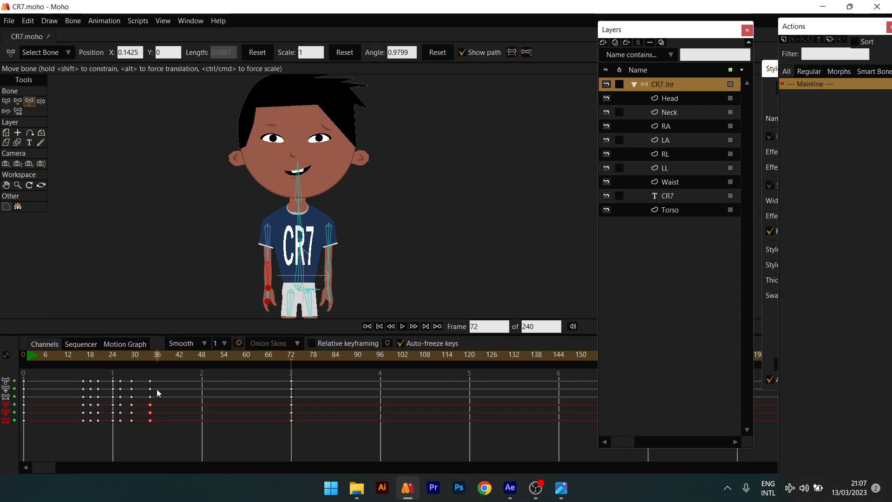
Select the last pose's keyframes in all channels, and delete the keyframes at frame 72.
{"action": "left_click_drag", "start_coordinate": [163, 373], "coordinate": [146, 426]}
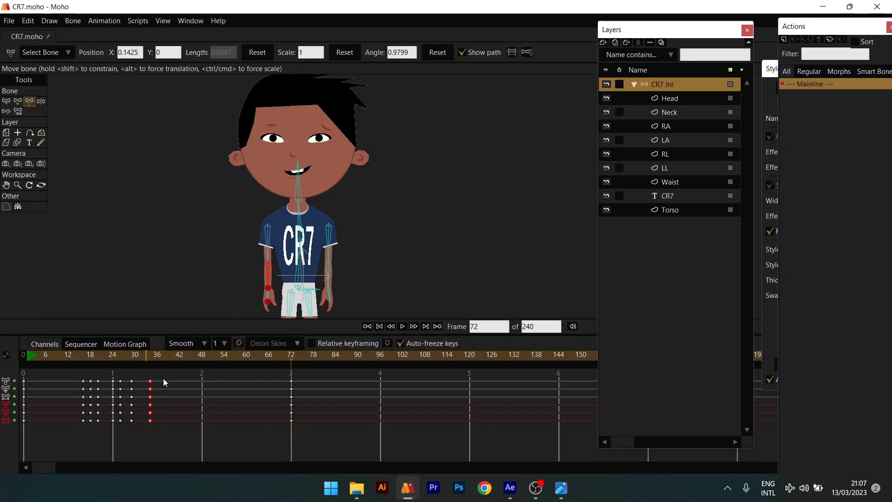
{"action": "left_click_drag", "start_coordinate": [304, 380], "coordinate": [264, 449]}
{"action": "scroll", "coordinate": [262, 198], "scroll_direction": "down", "scroll_amount": 2}
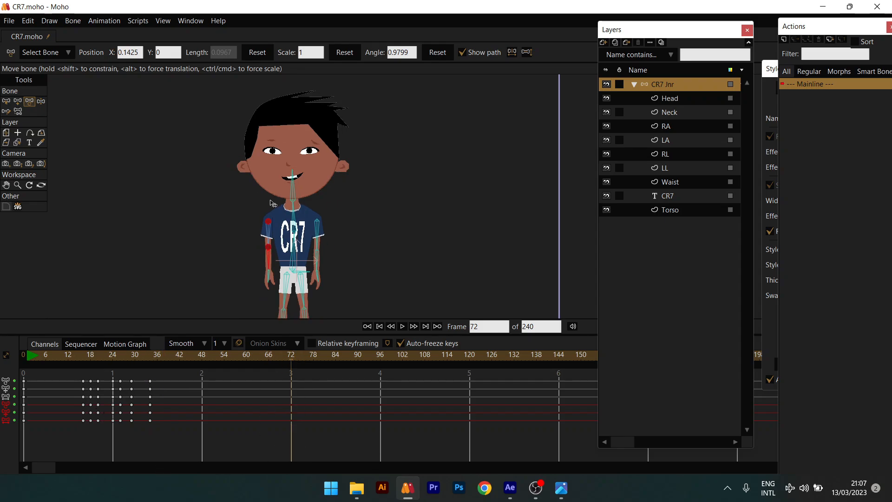
Scrub through the jump animation and examine the interpolation options offered for the last pose's keyframes.
{"action": "left_click_drag", "start_coordinate": [262, 199], "coordinate": [305, 213]}
{"action": "scroll", "coordinate": [192, 290], "scroll_direction": "down", "scroll_amount": 2}
{"action": "scroll", "coordinate": [192, 291], "scroll_direction": "up", "scroll_amount": 2}
{"action": "left_click_drag", "start_coordinate": [88, 354], "coordinate": [135, 356]}
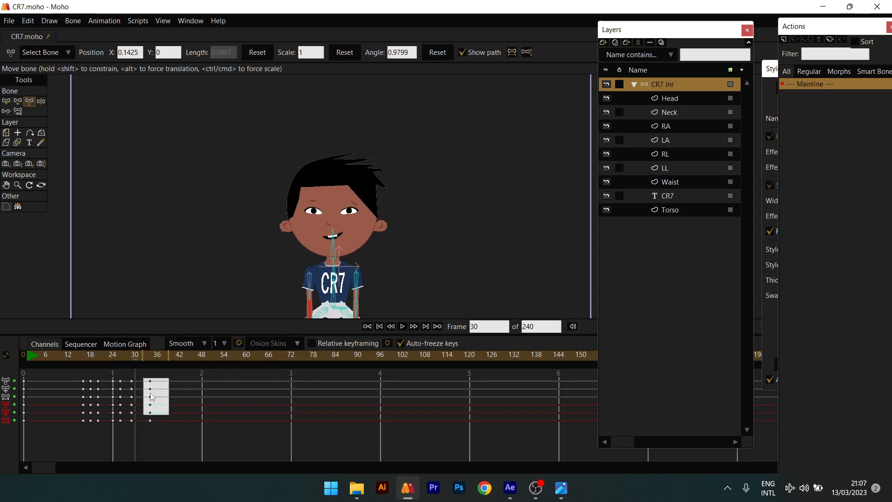
{"action": "right_click", "coordinate": [149, 382]}
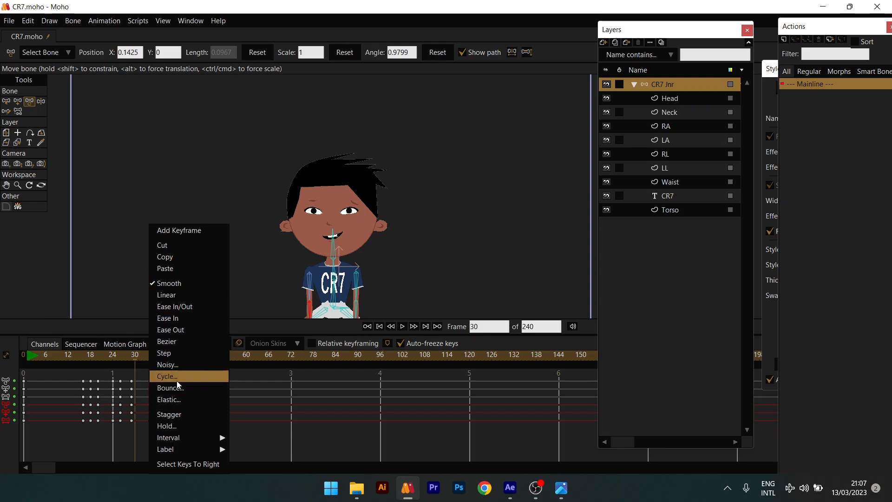
{"action": "left_click", "coordinate": [257, 395]}
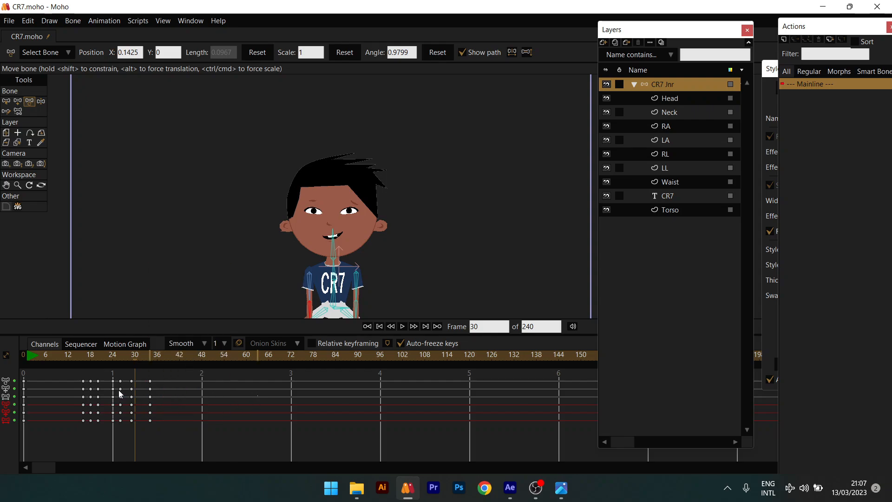
{"action": "left_click_drag", "start_coordinate": [43, 361], "coordinate": [32, 420]}
{"action": "left_click", "coordinate": [285, 375]}
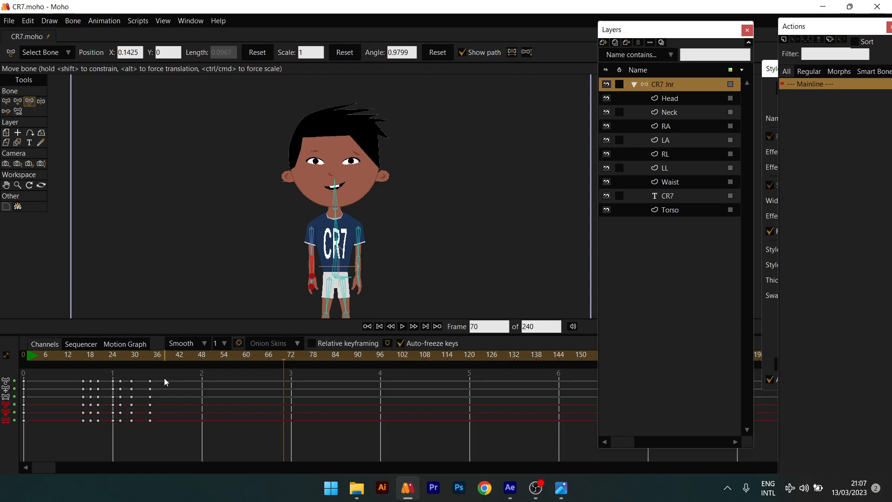
{"action": "left_click_drag", "start_coordinate": [23, 359], "coordinate": [149, 355]}
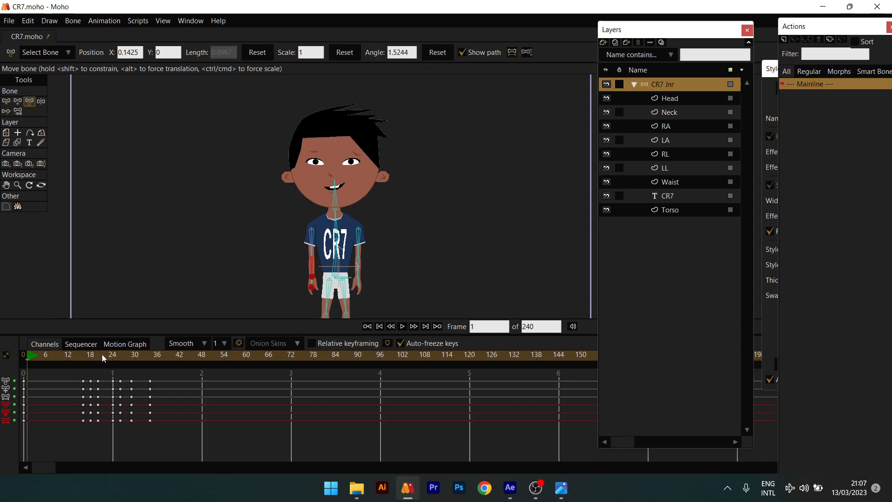
Set the keyframes at frame 34 in all channels to Cycle interpolation, looping back to absolute frame 1.
{"action": "left_click_drag", "start_coordinate": [101, 354], "coordinate": [150, 442]}
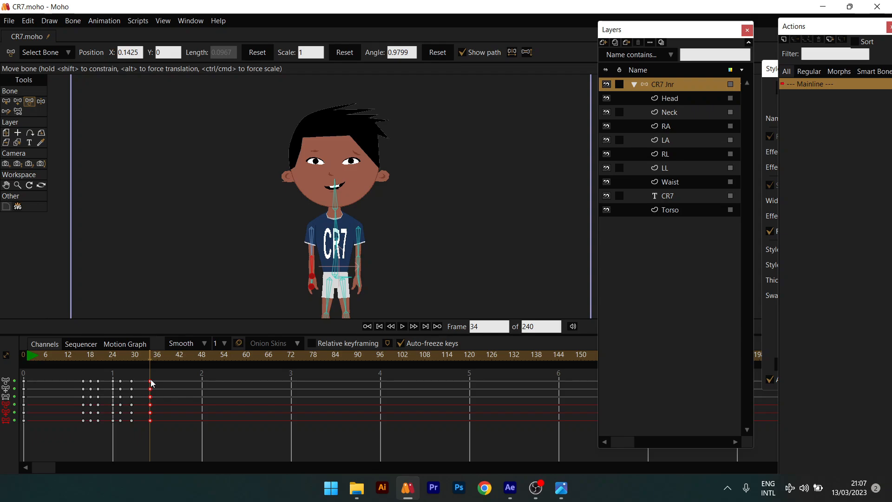
{"action": "right_click", "coordinate": [151, 382]}
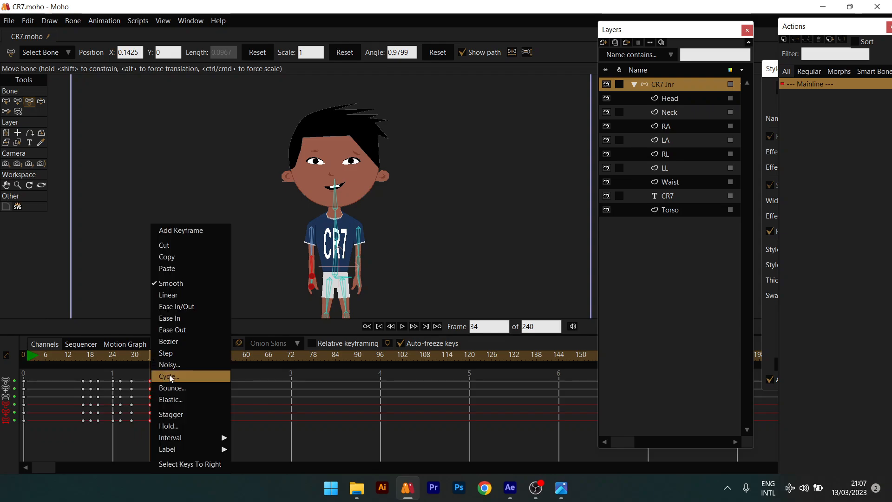
{"action": "left_click", "coordinate": [169, 374]}
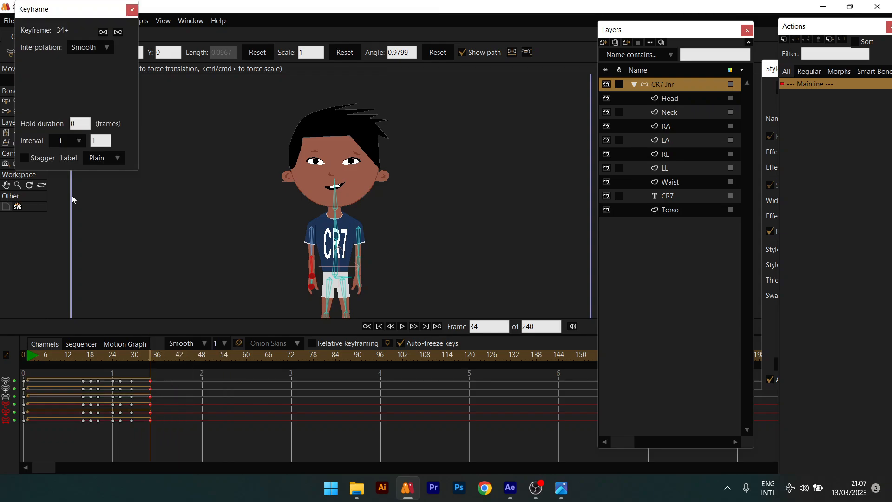
{"action": "left_click_drag", "start_coordinate": [74, 11], "coordinate": [413, 74]}
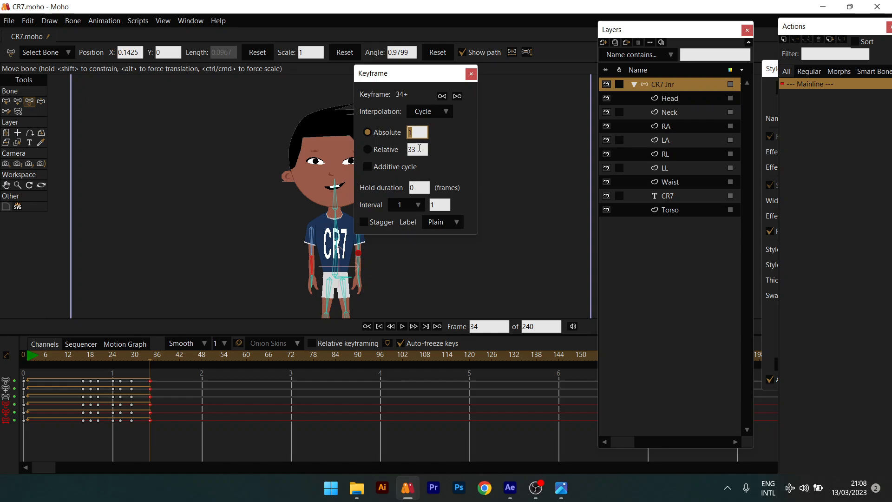
{"action": "left_click", "coordinate": [418, 150]}
{"action": "left_click", "coordinate": [29, 357]}
{"action": "left_click_drag", "start_coordinate": [28, 358], "coordinate": [151, 353]}
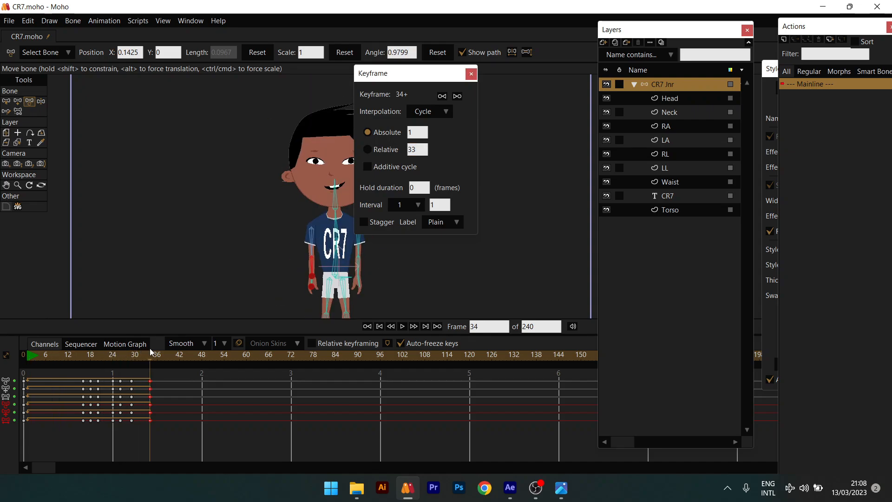
{"action": "left_click", "coordinate": [473, 76]}
Play the animation from the start to review the looping jump, and rewind it.
{"action": "scroll", "coordinate": [353, 209], "scroll_direction": "down", "scroll_amount": 3}
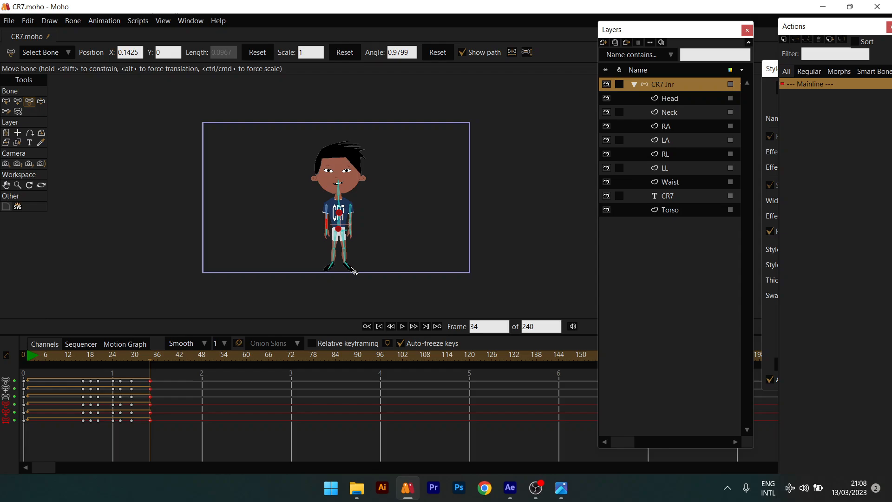
{"action": "left_click", "coordinate": [403, 327]}
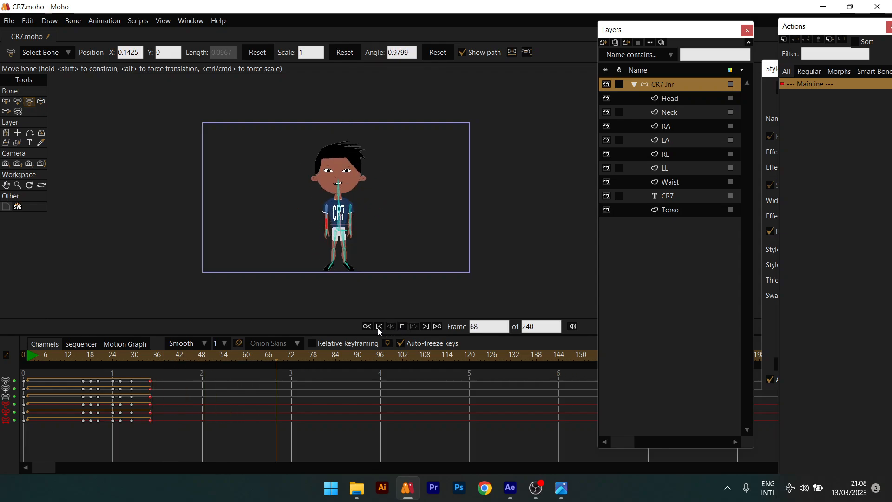
{"action": "left_click", "coordinate": [403, 326]}
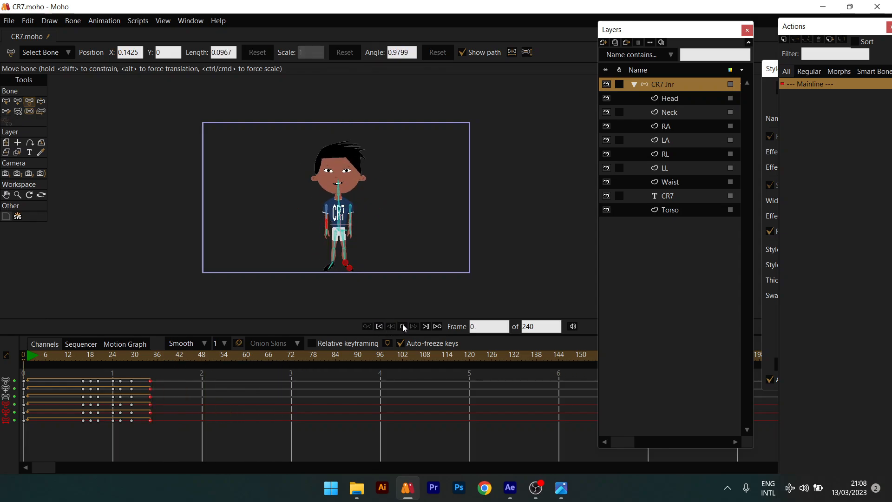
{"action": "left_click", "coordinate": [403, 326]}
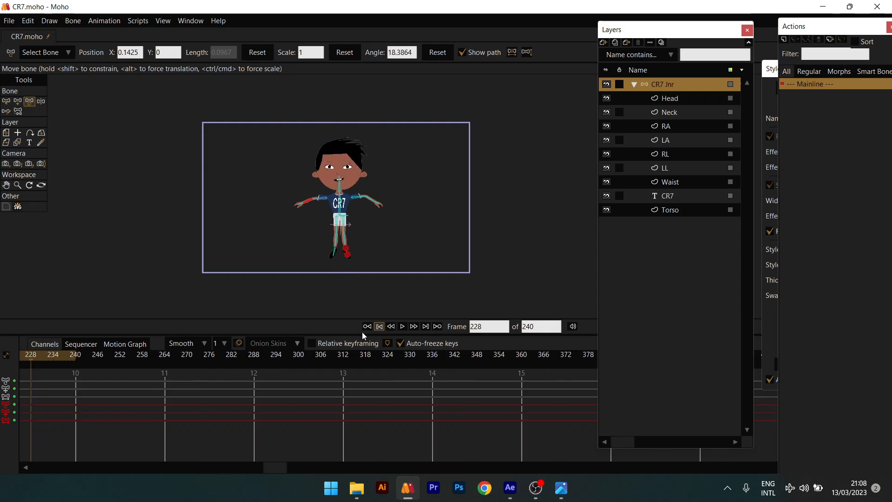
{"action": "left_click", "coordinate": [367, 327]}
Move to frame 114 and freeze the character's whole pose there with keyframes in all channels.
{"action": "left_click_drag", "start_coordinate": [255, 355], "coordinate": [447, 346]}
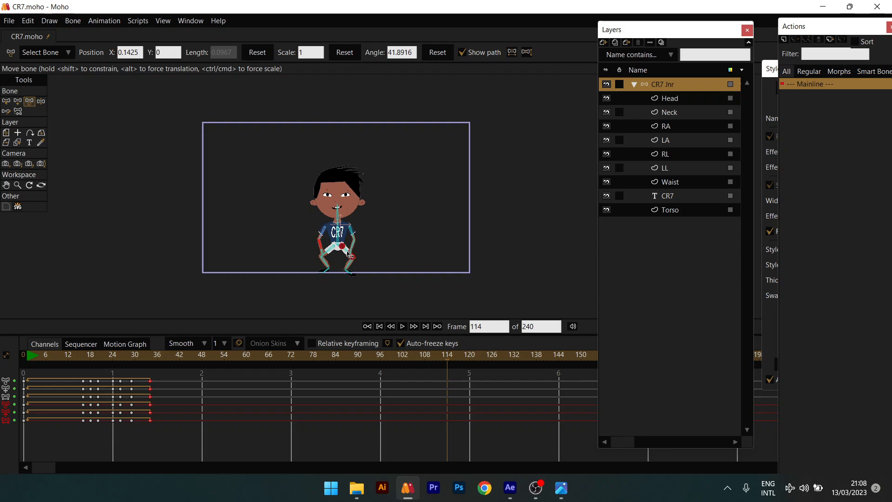
{"action": "scroll", "coordinate": [350, 253], "scroll_direction": "up", "scroll_amount": 3}
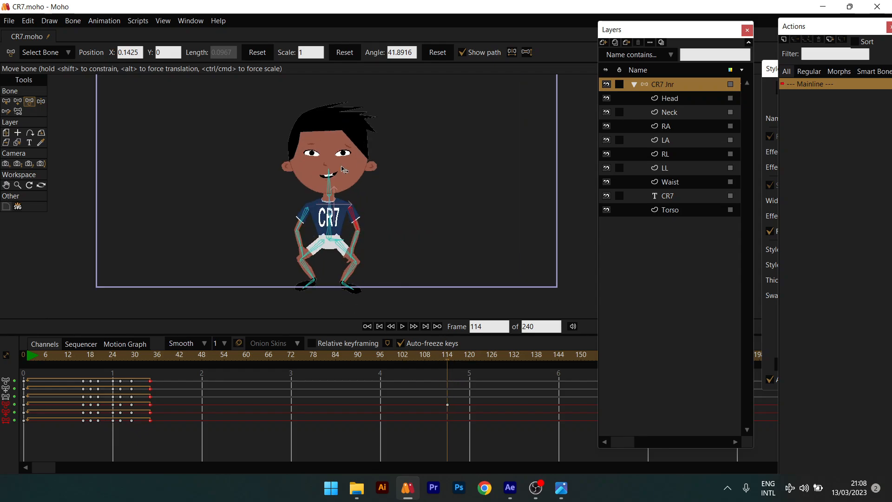
{"action": "key", "text": "ctrl+f"}
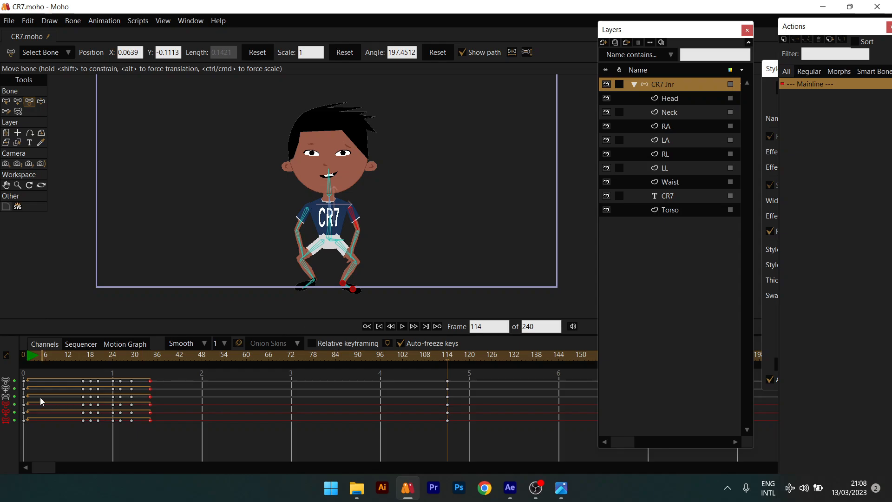
Select the keyframes at frame 114 in all channels and delete them.
{"action": "left_click", "coordinate": [117, 356]}
{"action": "left_click_drag", "start_coordinate": [153, 355], "coordinate": [525, 364]}
{"action": "left_click_drag", "start_coordinate": [377, 378], "coordinate": [546, 402]}
{"action": "left_click_drag", "start_coordinate": [485, 377], "coordinate": [377, 458]}
{"action": "key", "text": "Delete"}
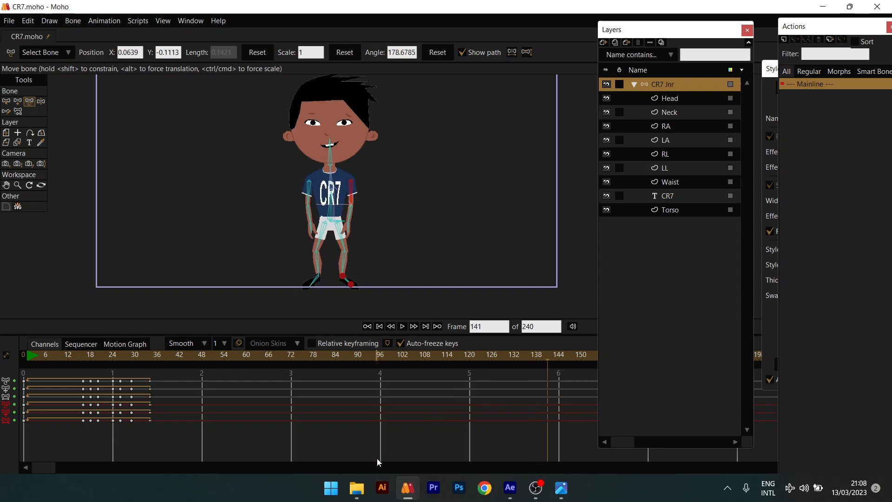
Return to frame 0, compare the Sequencer and Motion Graph views with Channels, and examine the default interpolation options.
{"action": "left_click", "coordinate": [407, 355]}
{"action": "left_click_drag", "start_coordinate": [453, 355], "coordinate": [24, 380]}
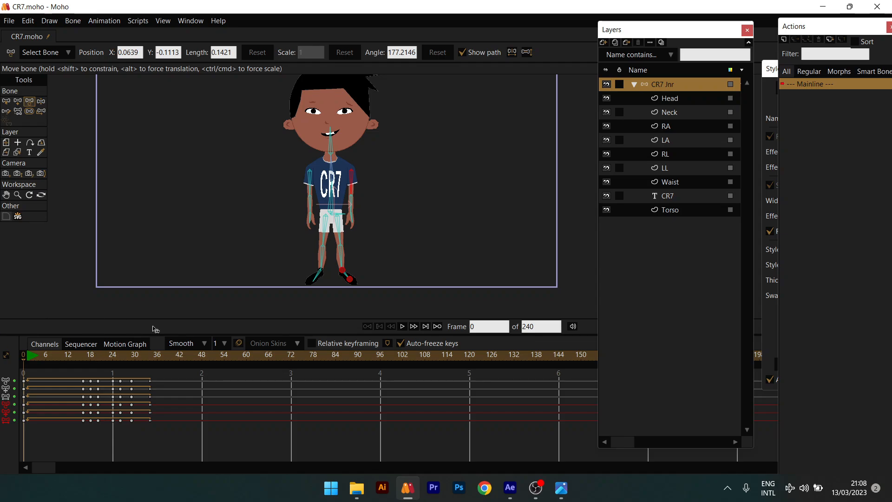
{"action": "left_click", "coordinate": [75, 344]}
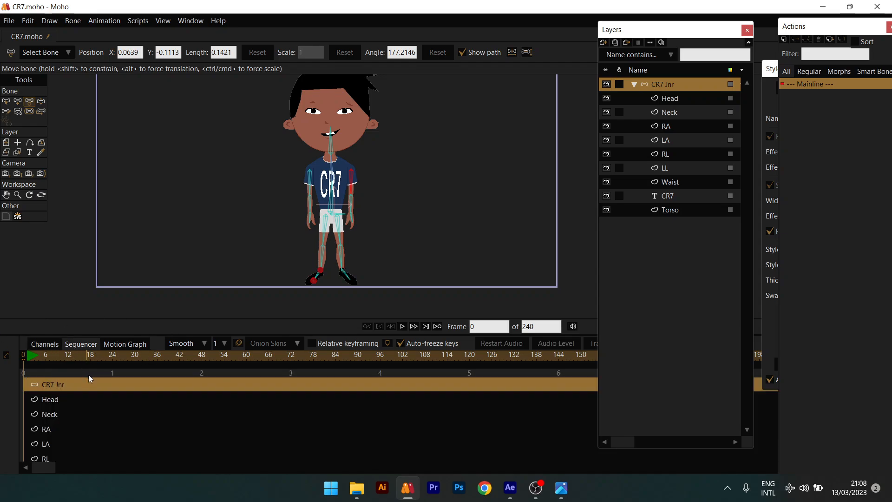
{"action": "left_click", "coordinate": [132, 345]}
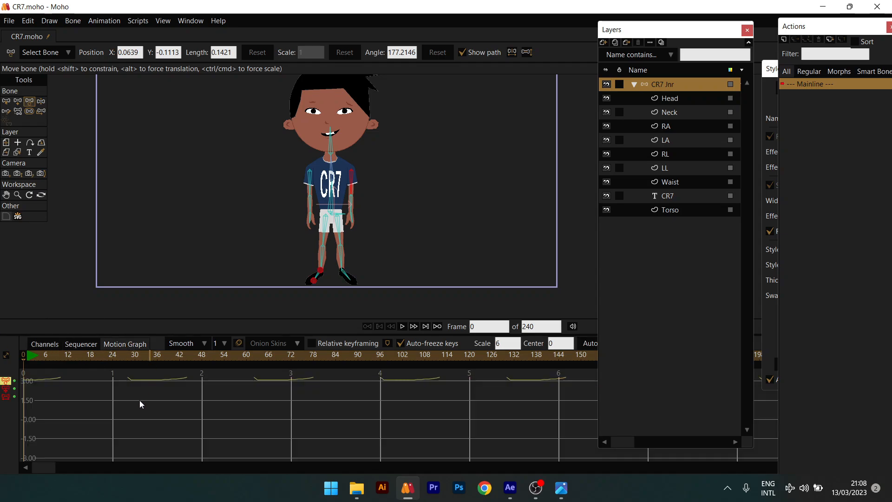
{"action": "left_click", "coordinate": [50, 345]}
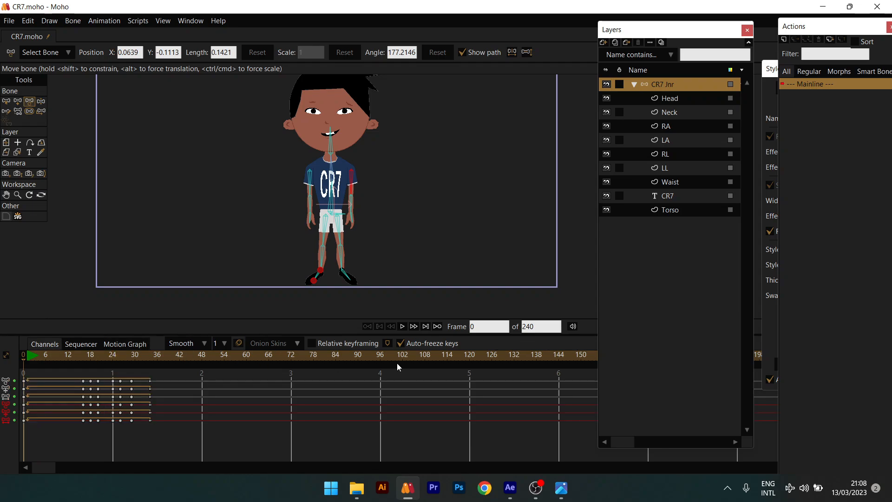
{"action": "left_click", "coordinate": [175, 348]}
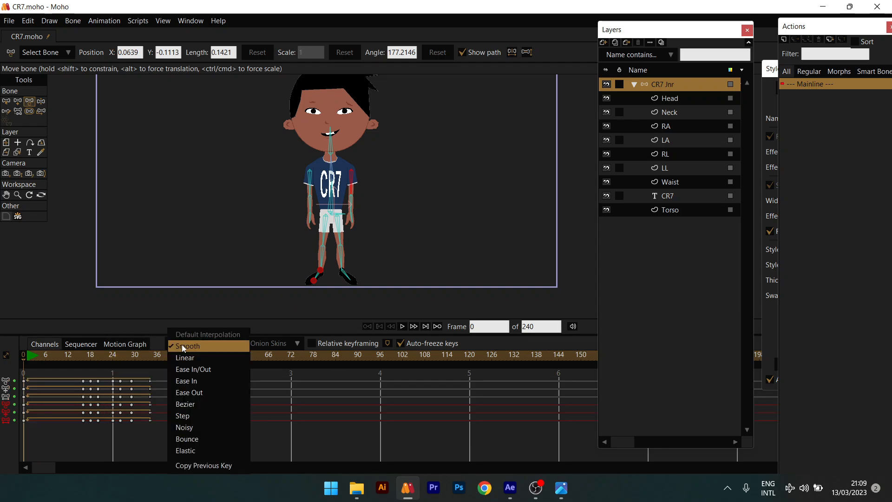
Switch to the photo viewer to check the course outline in Syllabus.png, and return to Moho.
{"action": "left_click", "coordinate": [562, 488]}
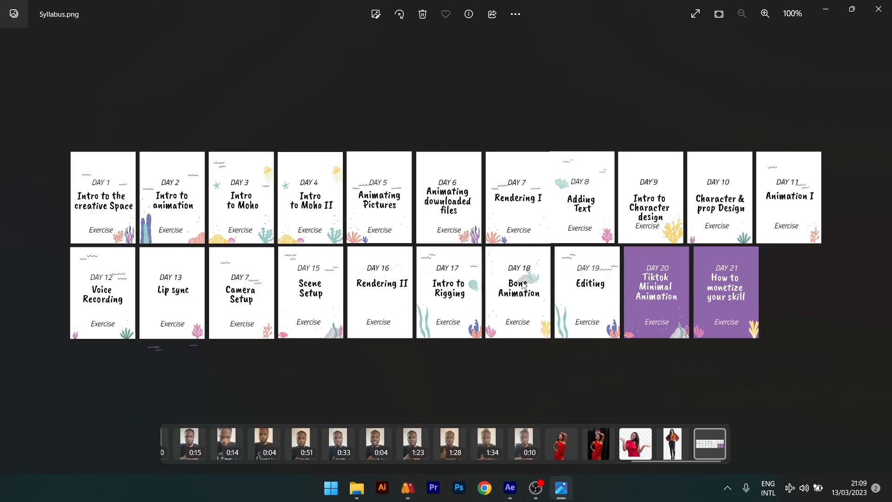
{"action": "left_click", "coordinate": [826, 9]}
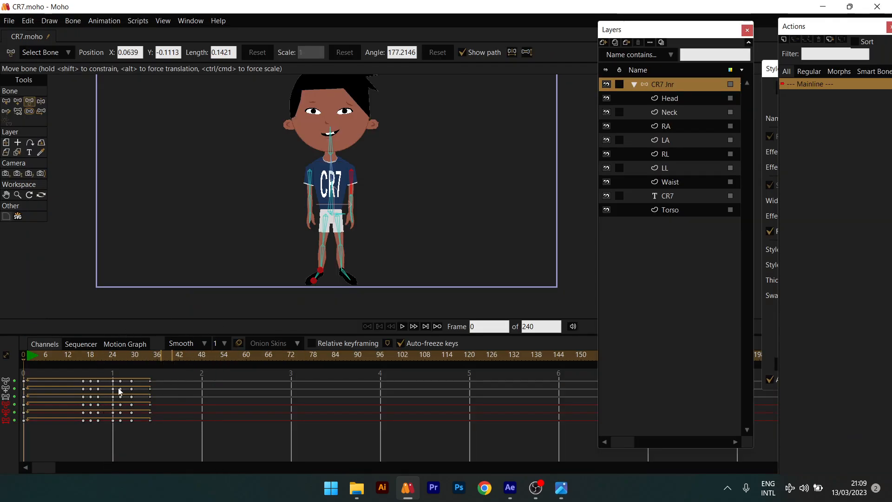
Examine the default interpolation options with the keyframe at frame 16 selected, view the pose at frame 86, and return to frame 0.
{"action": "left_click", "coordinate": [60, 355]}
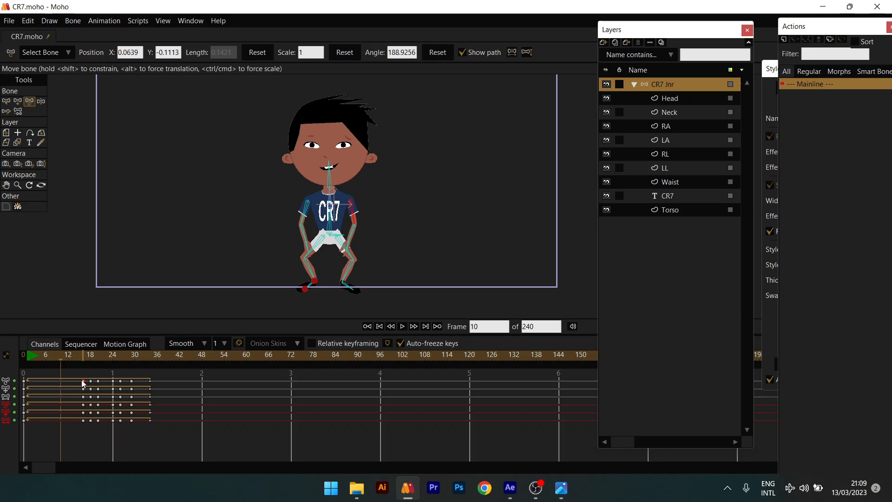
{"action": "left_click", "coordinate": [194, 346]}
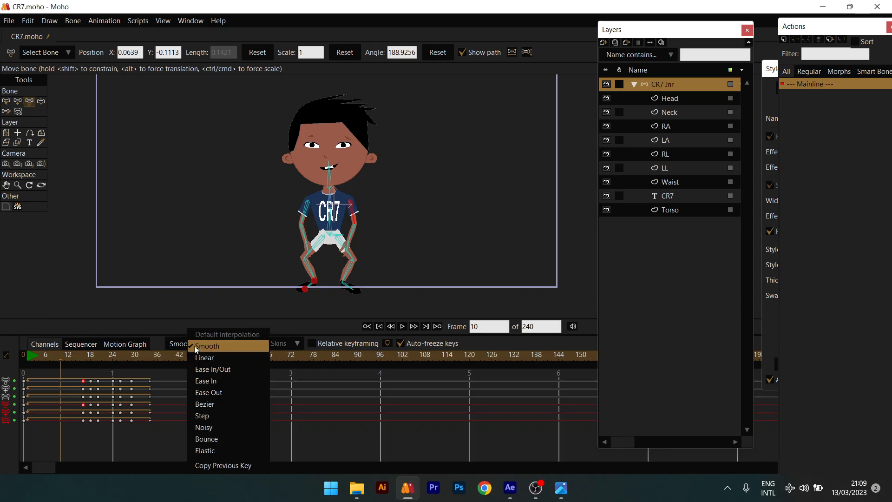
{"action": "left_click", "coordinate": [344, 355]}
{"action": "left_click", "coordinate": [343, 355]}
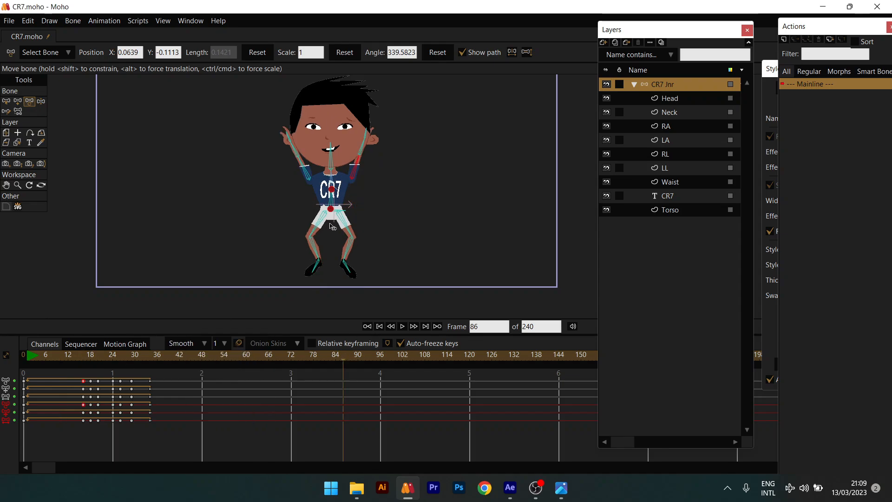
{"action": "left_click", "coordinate": [57, 378]}
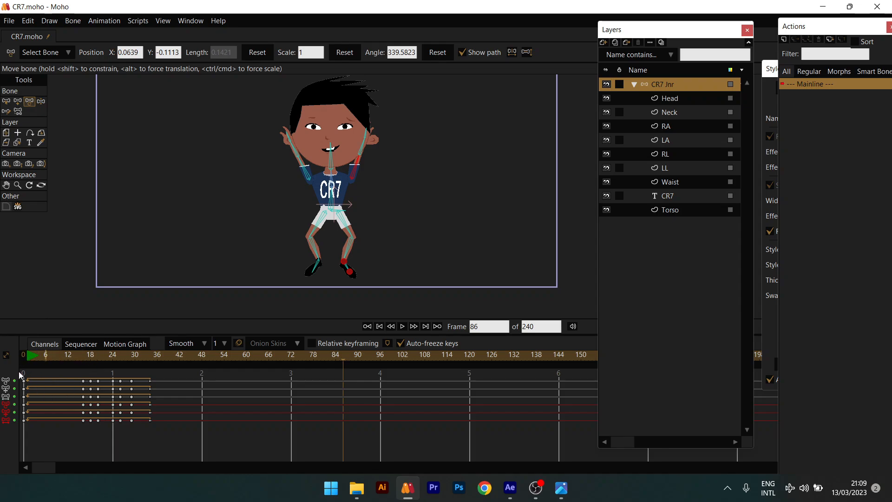
{"action": "left_click", "coordinate": [26, 355]}
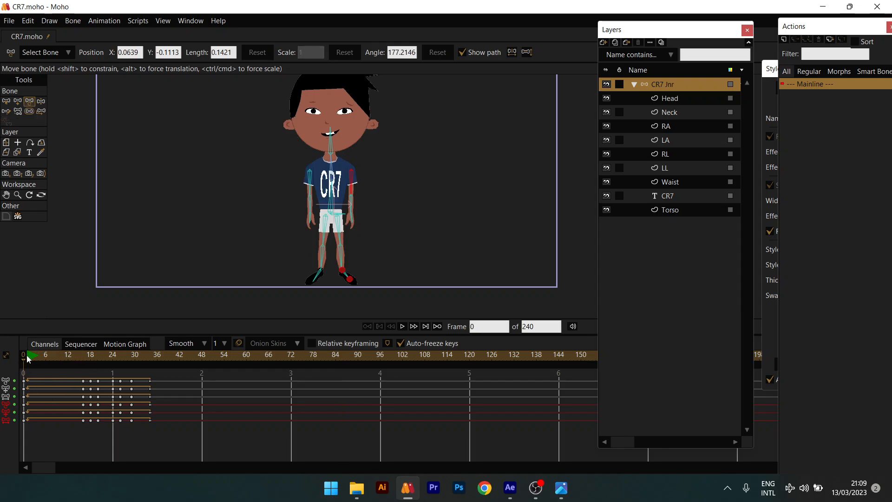
Scrub through the jump poses between frames 0 and 42 to review the keyed movement and its repeat.
{"action": "left_click_drag", "start_coordinate": [29, 359], "coordinate": [181, 369]}
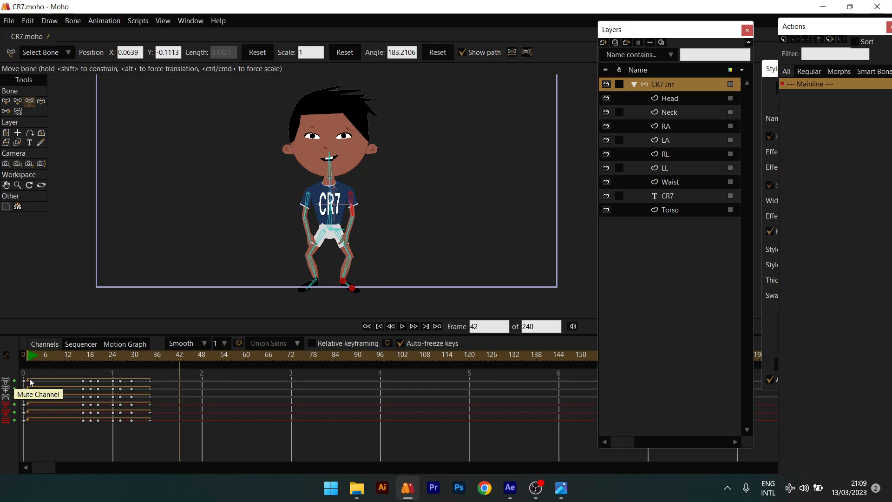
{"action": "left_click_drag", "start_coordinate": [32, 356], "coordinate": [84, 363]}
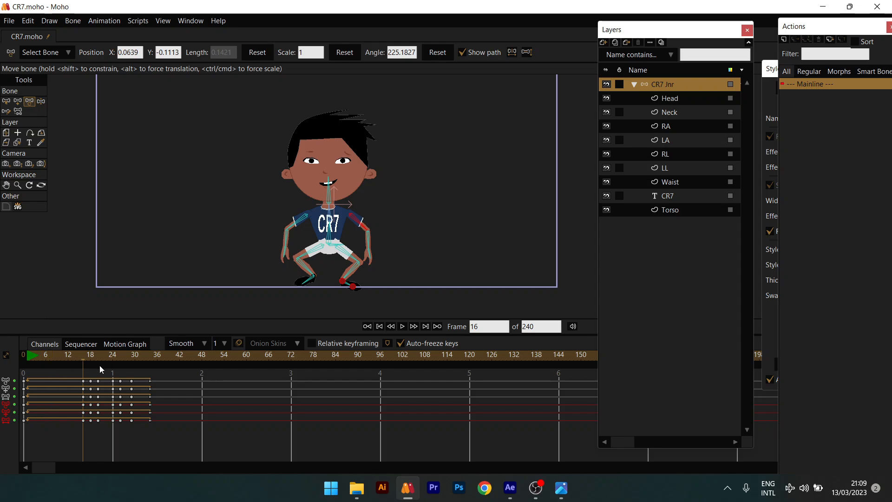
{"action": "left_click_drag", "start_coordinate": [30, 356], "coordinate": [53, 386]}
{"action": "scroll", "coordinate": [318, 196], "scroll_direction": "down", "scroll_amount": 2}
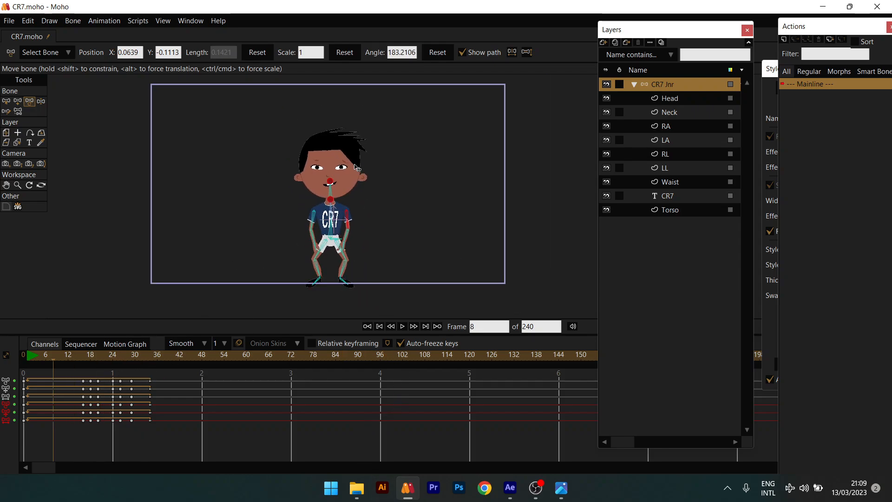
{"action": "left_click_drag", "start_coordinate": [59, 356], "coordinate": [6, 379]}
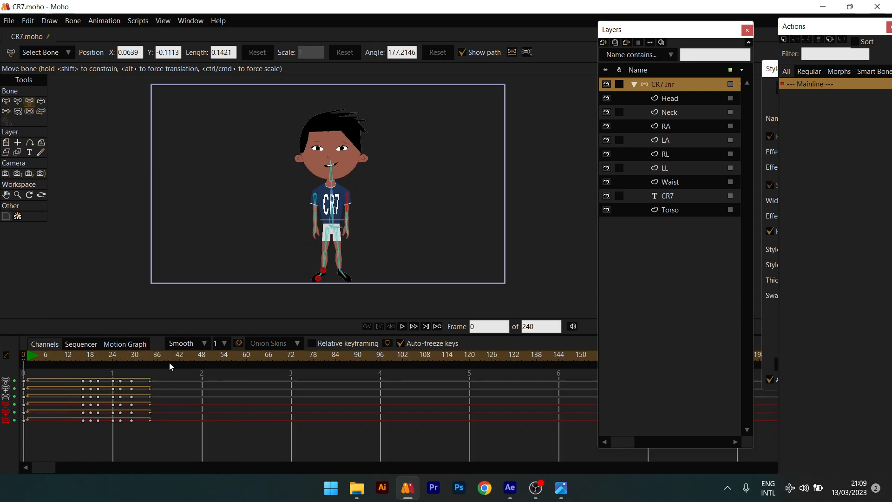
Change the interpolation of the jump's last keyframes, just before frame 36, from Cycle to Smooth.
{"action": "left_click", "coordinate": [292, 356]}
{"action": "left_click_drag", "start_coordinate": [292, 356], "coordinate": [178, 380]}
{"action": "left_click_drag", "start_coordinate": [144, 444], "coordinate": [145, 443]}
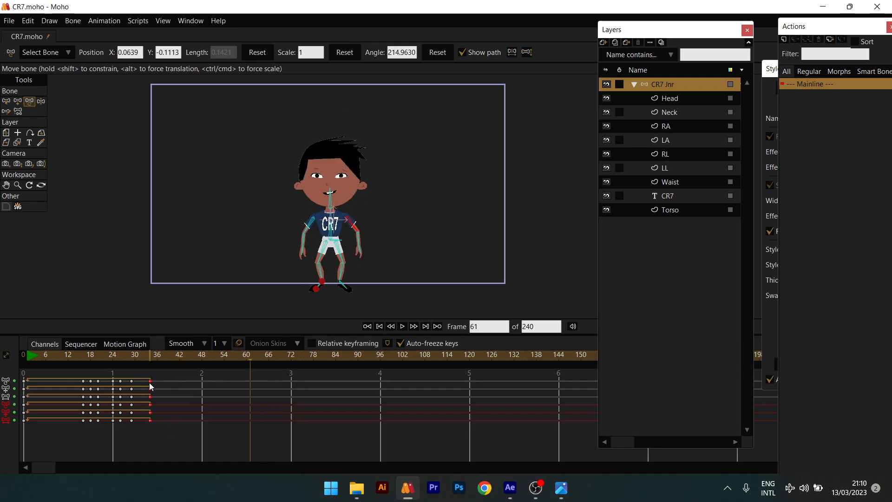
{"action": "right_click", "coordinate": [149, 381]}
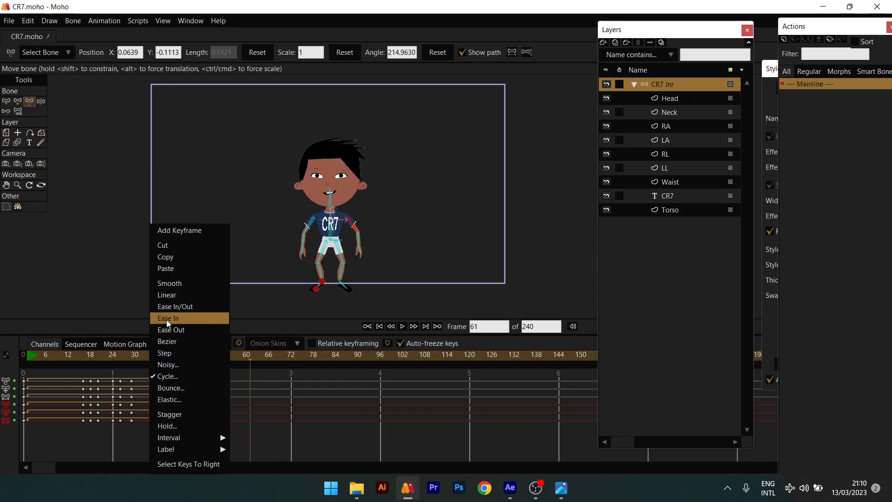
{"action": "left_click", "coordinate": [170, 283]}
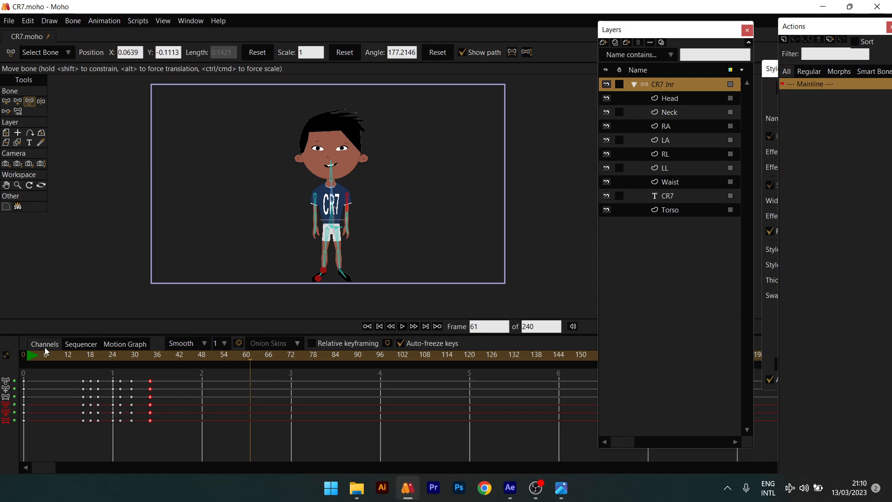
Key the character's standing pose at frame 72.
{"action": "left_click_drag", "start_coordinate": [54, 358], "coordinate": [293, 357]}
{"action": "scroll", "coordinate": [328, 226], "scroll_direction": "up", "scroll_amount": 2}
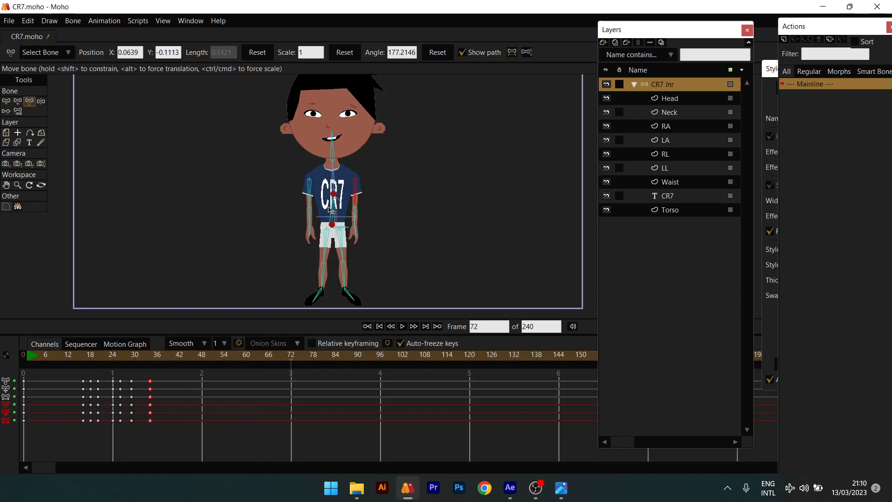
{"action": "left_click", "coordinate": [334, 214]}
At frame 79, pose the character with Manipulate Bones: bend both arms outward and bend the screen-right leg inward.
{"action": "mouse_move", "coordinate": [302, 353]}
{"action": "left_mouse_down"}
{"action": "mouse_move", "coordinate": [322, 355]}
{"action": "mouse_move", "coordinate": [314, 358]}
{"action": "left_mouse_up"}
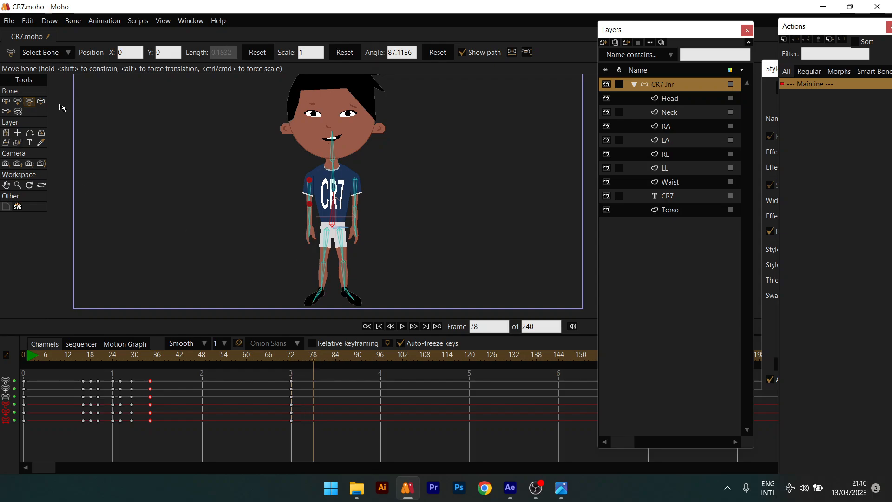
{"action": "left_click", "coordinate": [42, 102]}
{"action": "left_click_drag", "start_coordinate": [410, 168], "coordinate": [403, 141]}
{"action": "left_click_drag", "start_coordinate": [374, 186], "coordinate": [391, 187]}
{"action": "left_click_drag", "start_coordinate": [297, 357], "coordinate": [317, 358]}
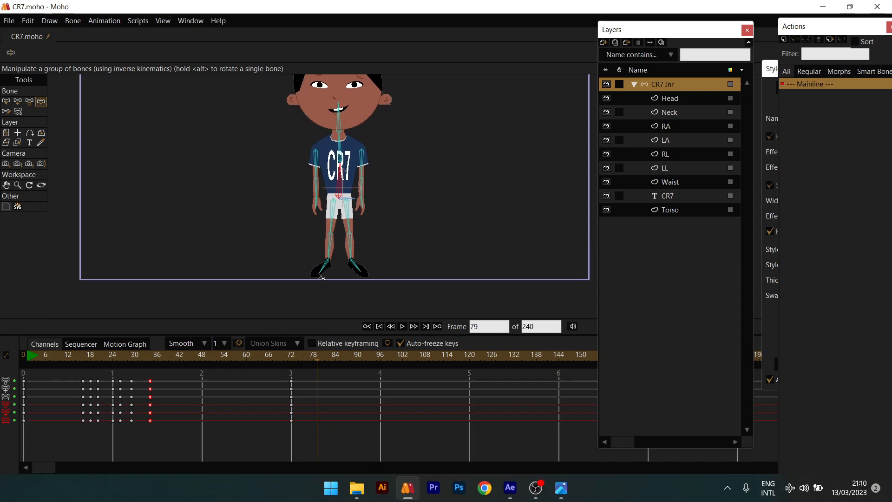
{"action": "left_click_drag", "start_coordinate": [324, 184], "coordinate": [302, 187]}
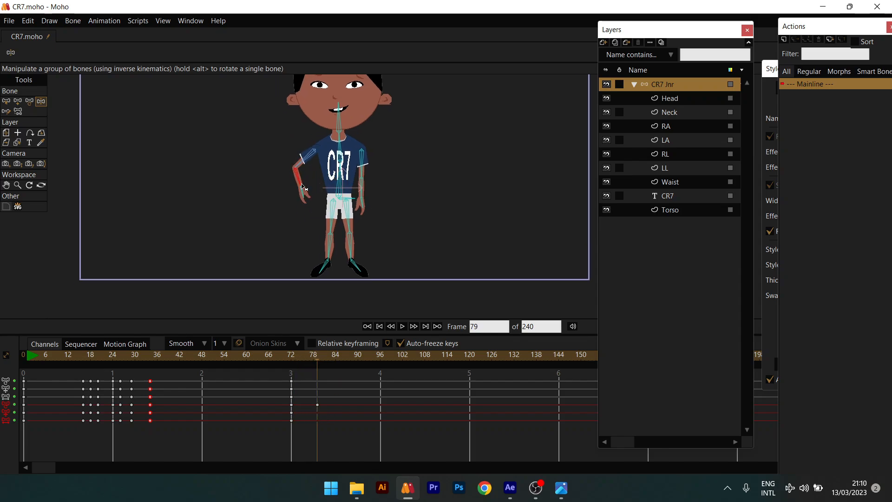
{"action": "left_click_drag", "start_coordinate": [364, 186], "coordinate": [390, 173]}
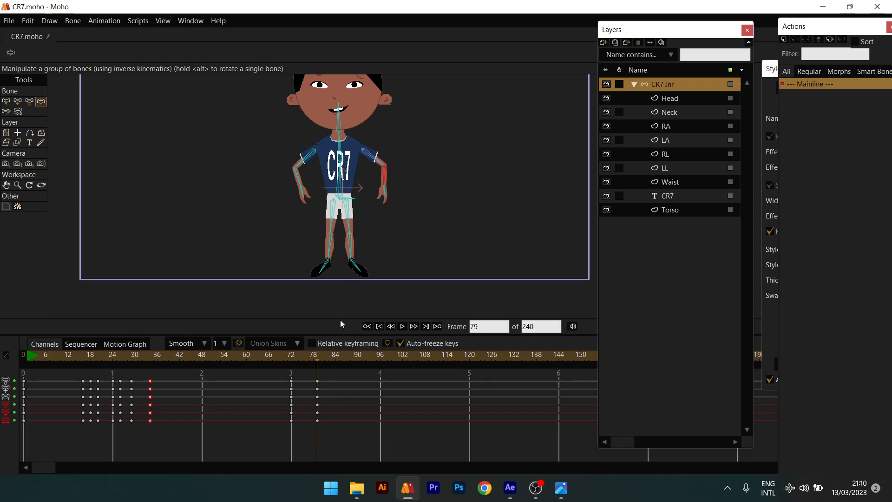
{"action": "mouse_move", "coordinate": [354, 255]}
{"action": "left_mouse_down"}
{"action": "mouse_move", "coordinate": [357, 272]}
{"action": "mouse_move", "coordinate": [348, 262]}
{"action": "left_mouse_up"}
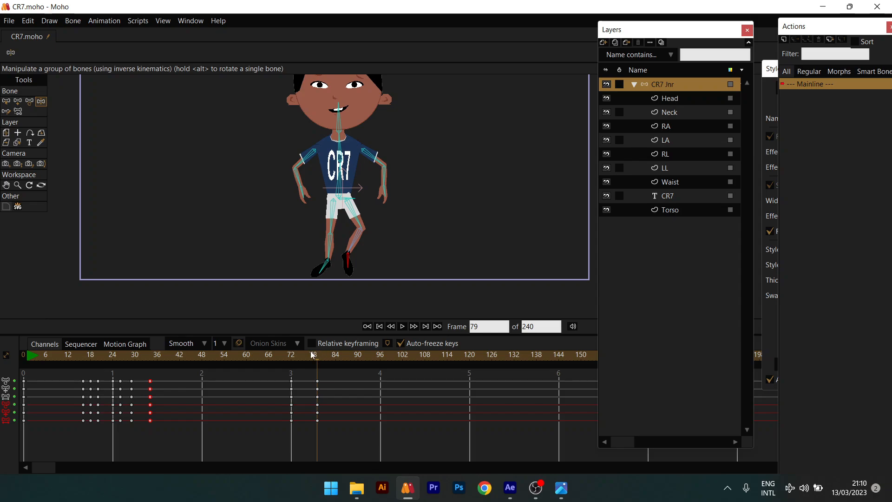
Collapse the CR7 Jnr group and add a new vector layer named Ball above it.
{"action": "left_click", "coordinate": [635, 84]}
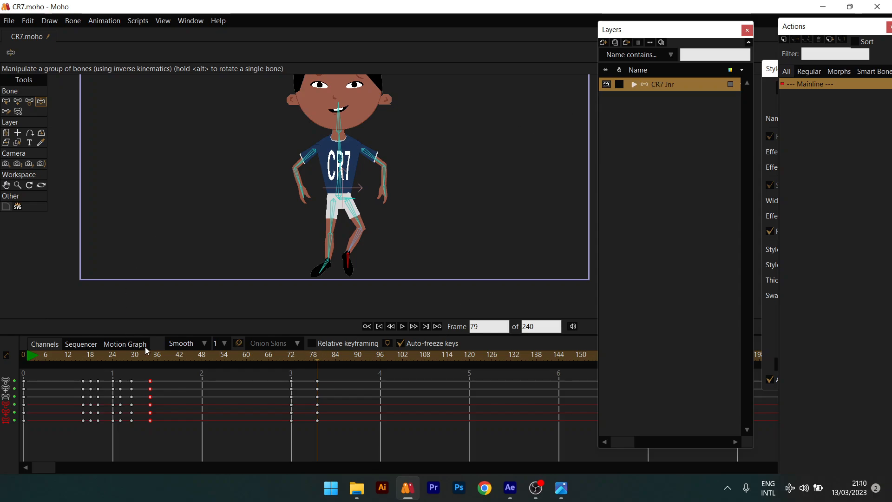
{"action": "left_click", "coordinate": [603, 43]}
{"action": "left_click", "coordinate": [616, 54]}
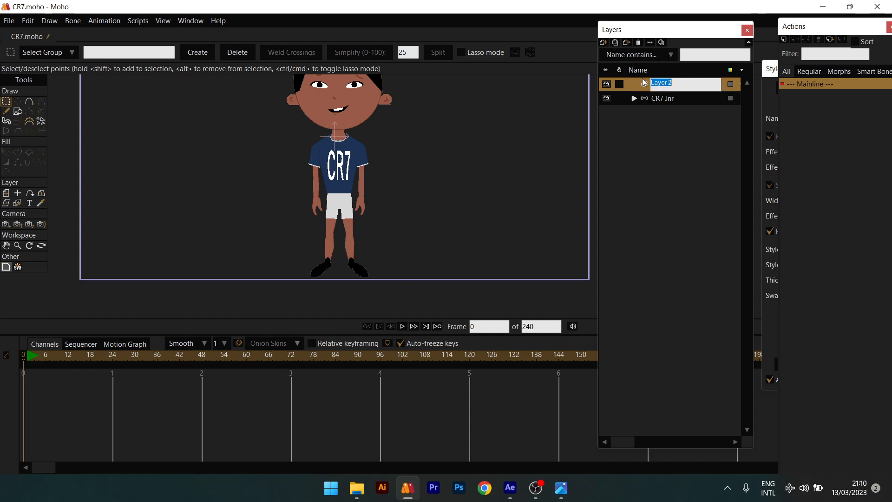
{"action": "type", "text": "Ball"}
{"action": "key", "text": "Return"}
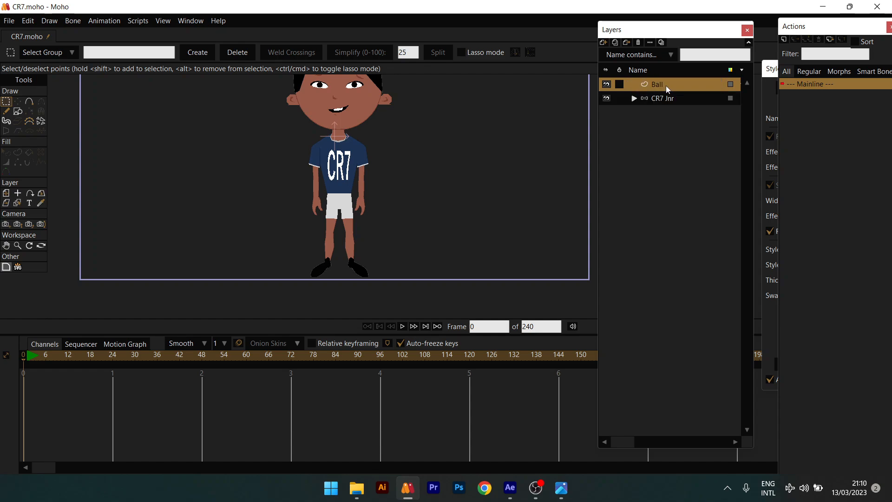
Draw a filled circle on the Ball layer beside the character's lower legs.
{"action": "right_click", "coordinate": [667, 85]}
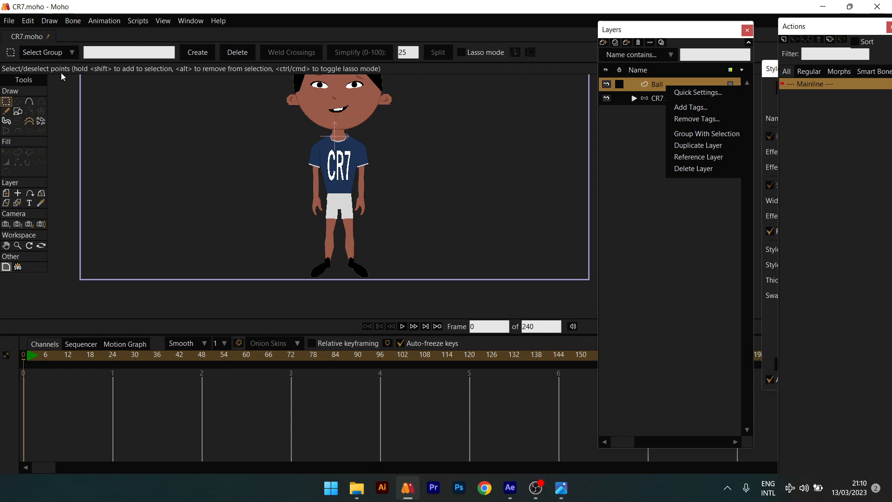
{"action": "left_click", "coordinate": [21, 115]}
{"action": "left_click", "coordinate": [130, 52]}
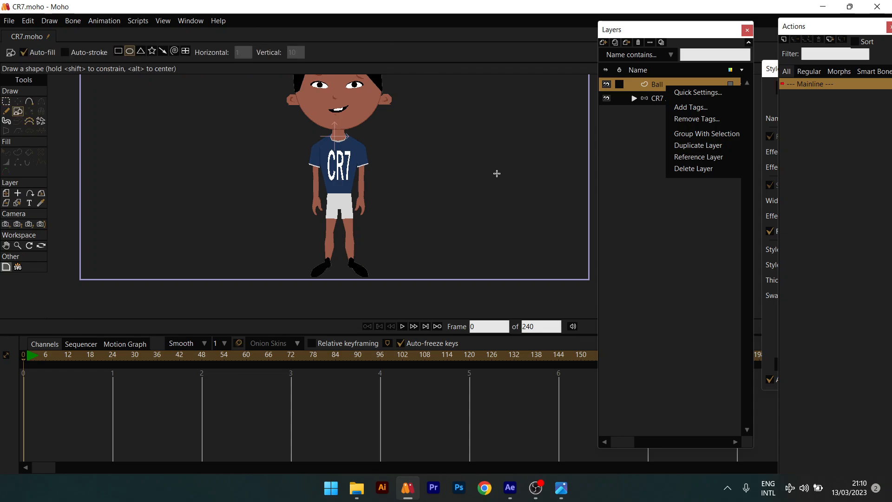
{"action": "mouse_move", "coordinate": [396, 211]}
{"action": "left_mouse_down"}
{"action": "mouse_move", "coordinate": [413, 224]}
{"action": "mouse_move", "coordinate": [371, 259]}
{"action": "left_mouse_up"}
Set the circle's fill colour to BCBCBC.
{"action": "key", "text": "t"}
{"action": "scroll", "coordinate": [395, 212], "scroll_direction": "up", "scroll_amount": 2}
{"action": "key", "text": "q"}
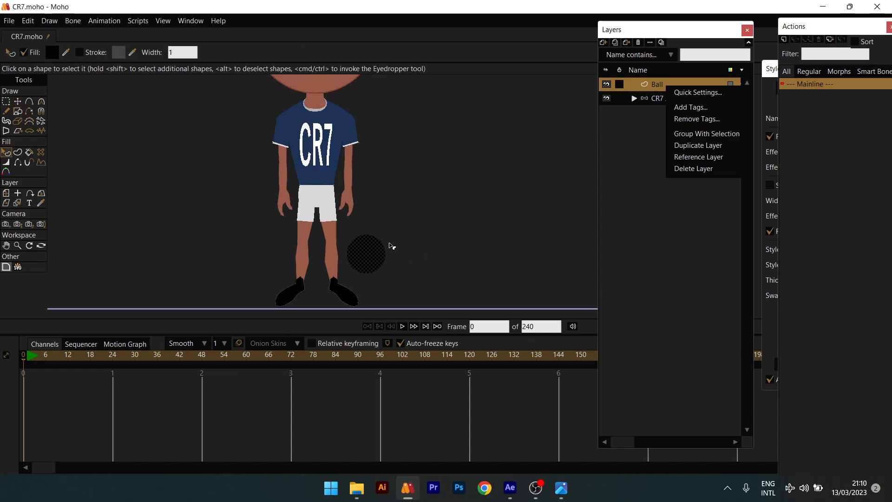
{"action": "left_click", "coordinate": [56, 54]}
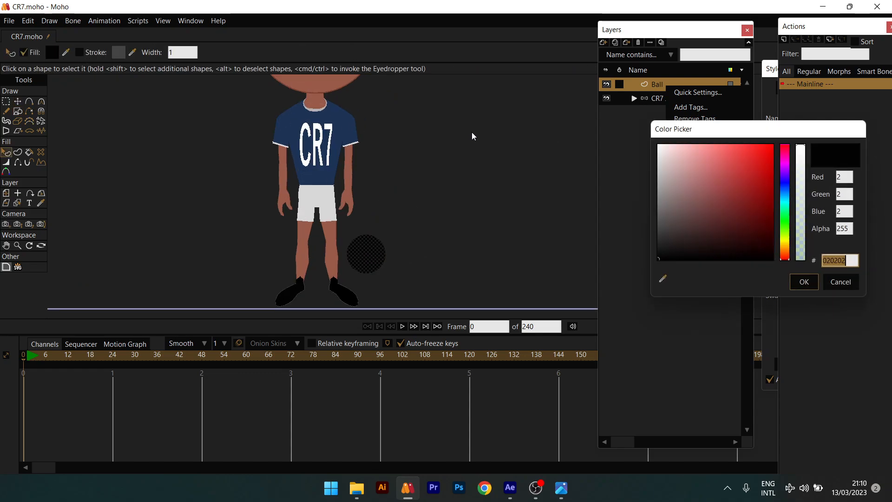
{"action": "type", "text": "BCBCBC"}
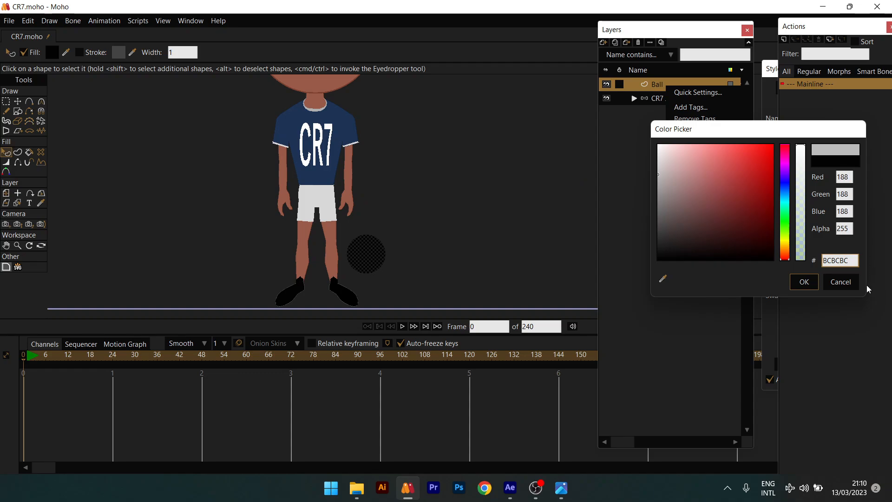
{"action": "left_click", "coordinate": [803, 282]}
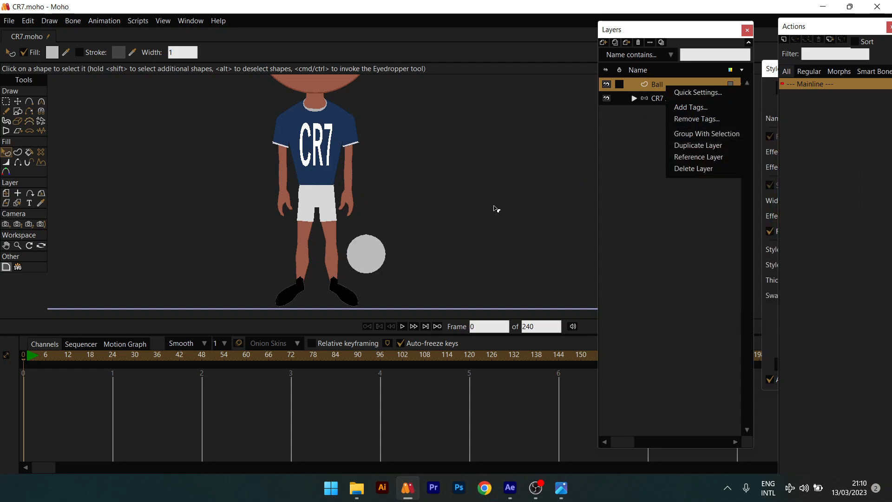
{"action": "left_click", "coordinate": [688, 107]}
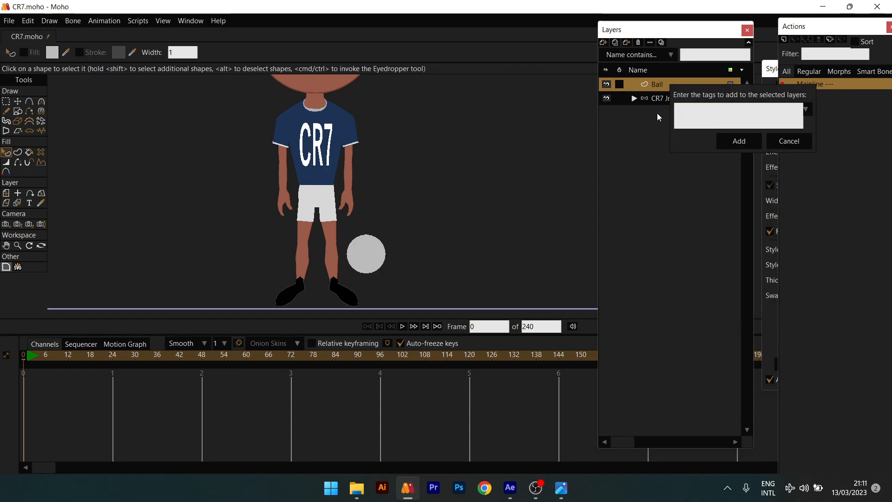
{"action": "left_click", "coordinate": [793, 140]}
Compare the ball with the character's standing pose at frame 72, and return to frame 0 with the Ball layer selected.
{"action": "left_click_drag", "start_coordinate": [384, 213], "coordinate": [425, 181]}
{"action": "scroll", "coordinate": [408, 224], "scroll_direction": "down", "scroll_amount": 2}
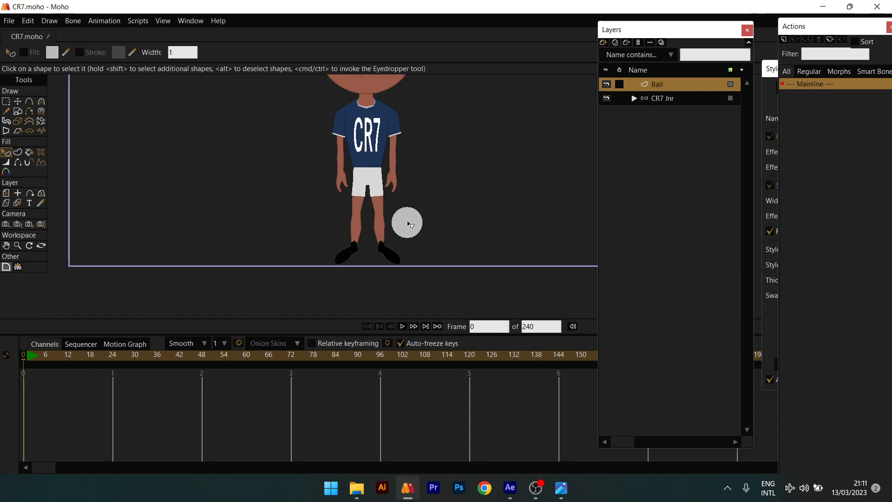
{"action": "scroll", "coordinate": [409, 224], "scroll_direction": "up", "scroll_amount": 3}
{"action": "scroll", "coordinate": [408, 224], "scroll_direction": "down", "scroll_amount": 2}
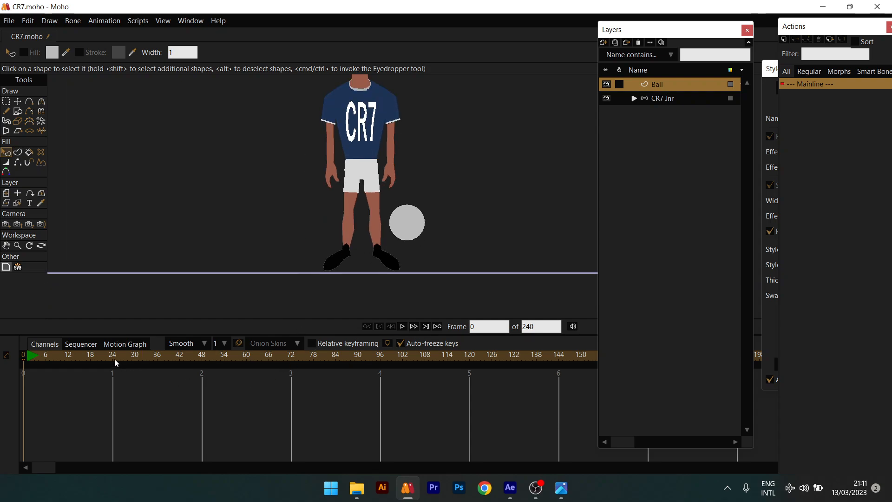
{"action": "left_click", "coordinate": [668, 100]}
{"action": "left_click", "coordinate": [293, 361]}
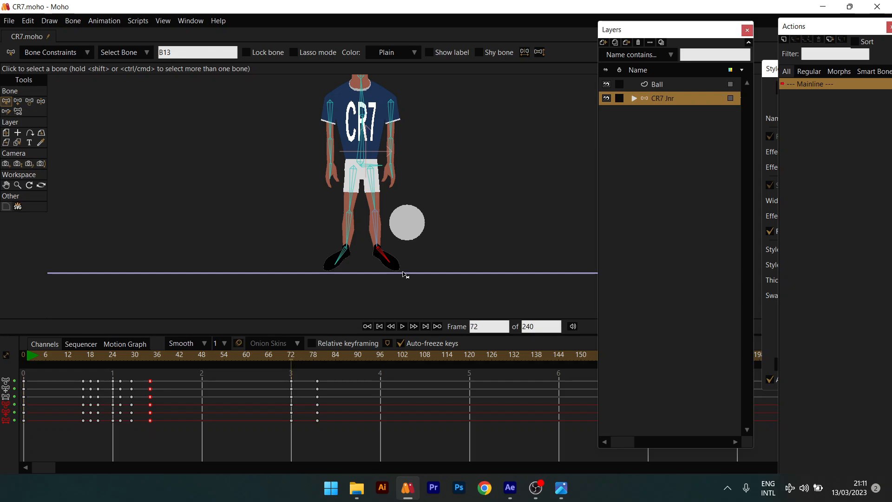
{"action": "right_click", "coordinate": [410, 232], "text": "alt"}
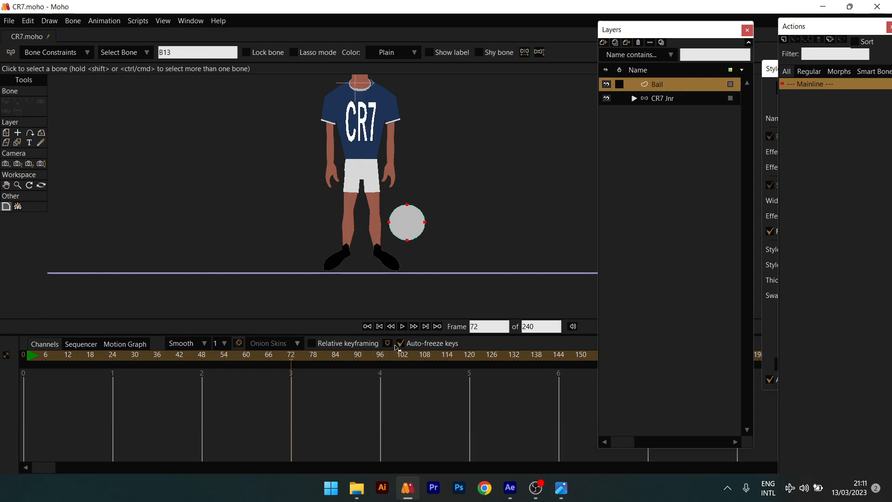
{"action": "key", "text": "shift+ctrl+Left"}
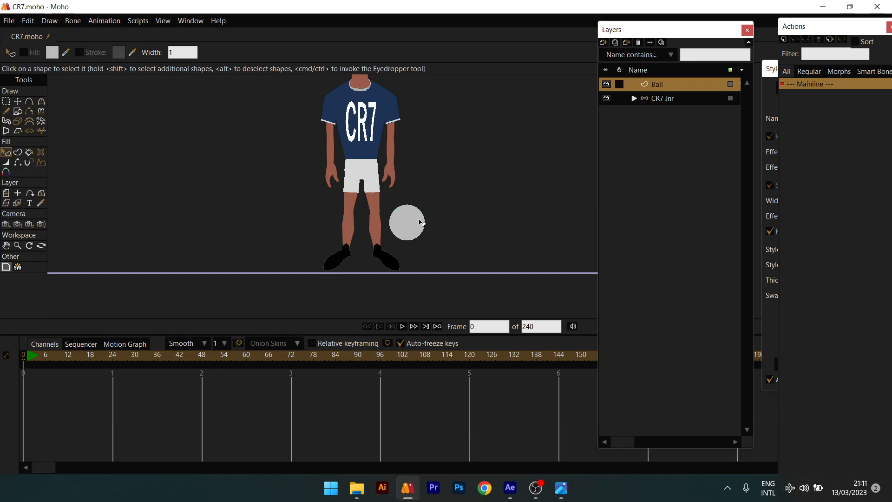
Set the Ball layer's origin at the circle's centre and move the ball down to the ground beside the character's foot.
{"action": "key", "text": "m"}
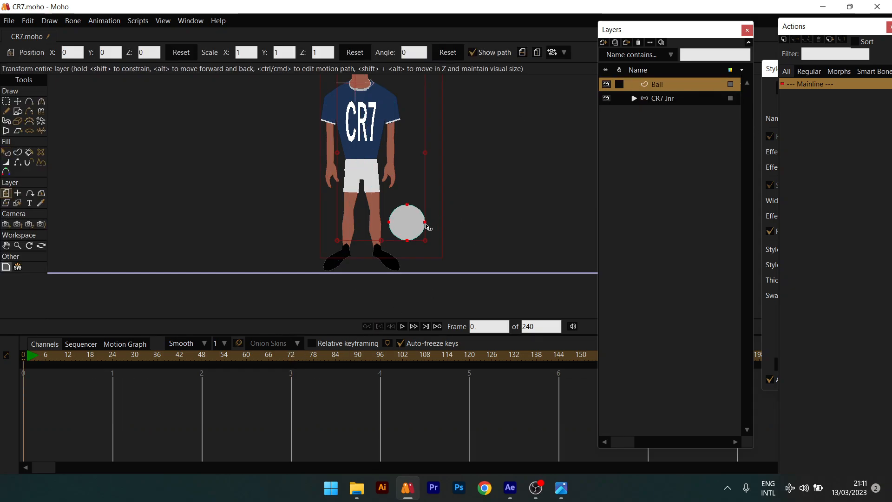
{"action": "left_click", "coordinate": [17, 193]}
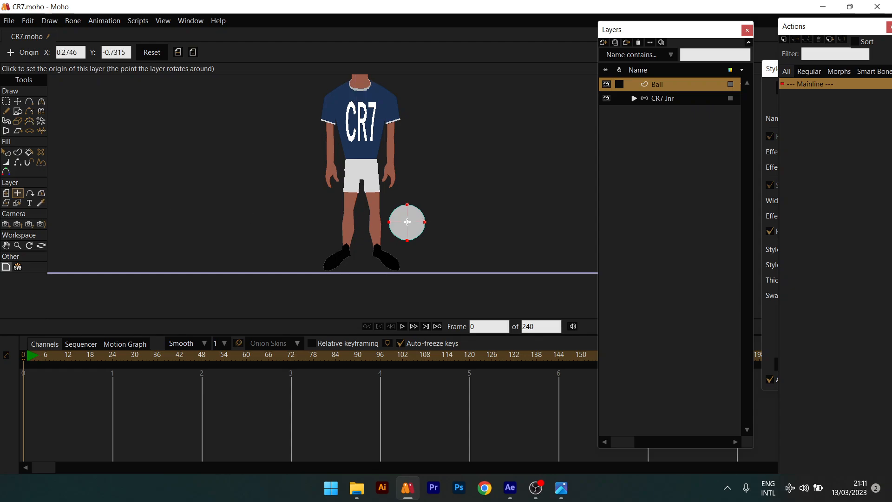
{"action": "key", "text": "m"}
{"action": "left_click_drag", "start_coordinate": [412, 223], "coordinate": [418, 254]}
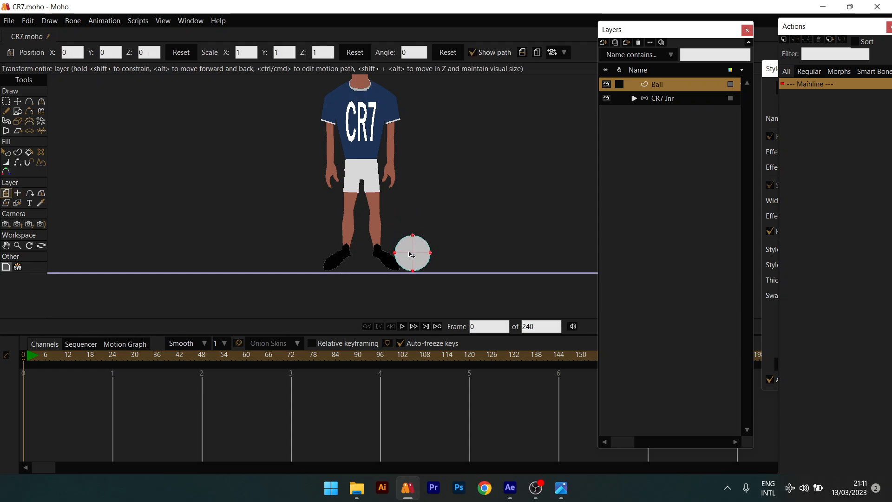
On the CR7 Jnr layer at frame 79, straighten the leg nearest the ball so its foot reaches the ball.
{"action": "left_click", "coordinate": [673, 99]}
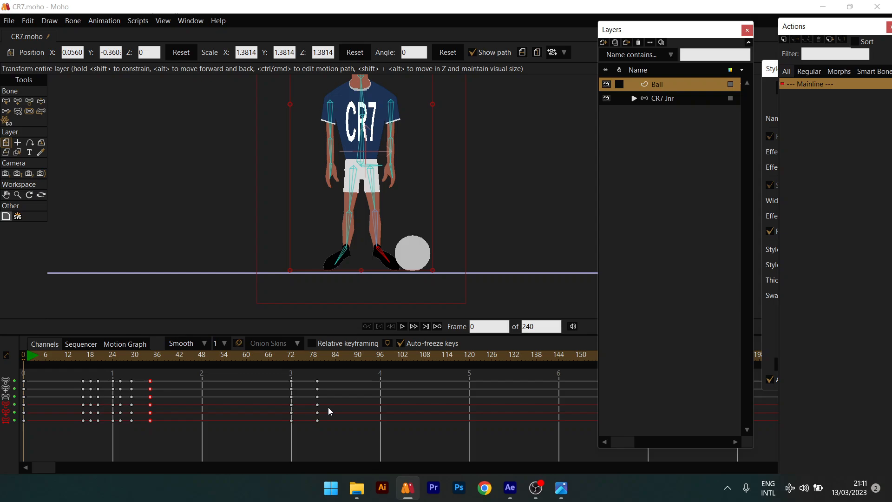
{"action": "left_click", "coordinate": [295, 356]}
{"action": "left_click_drag", "start_coordinate": [296, 357], "coordinate": [316, 359]}
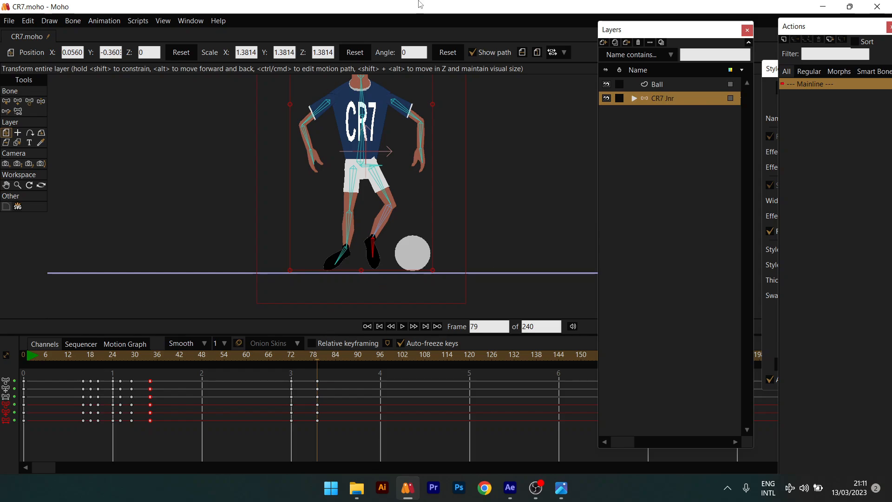
{"action": "scroll", "coordinate": [369, 262], "scroll_direction": "down", "scroll_amount": 3}
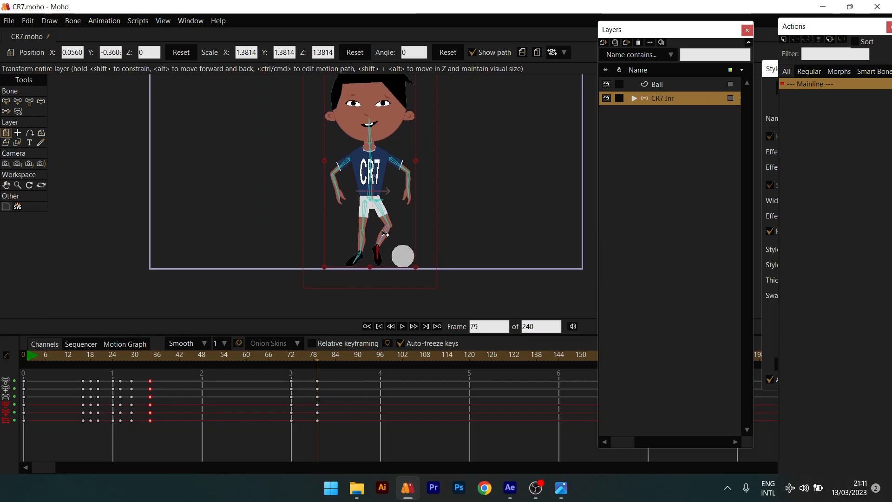
{"action": "scroll", "coordinate": [384, 233], "scroll_direction": "up", "scroll_amount": 3}
{"action": "left_click", "coordinate": [41, 101]}
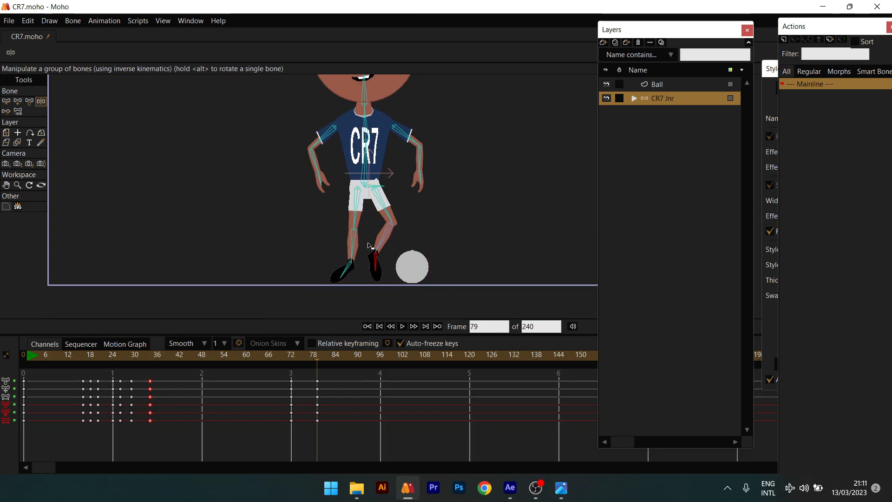
{"action": "left_click_drag", "start_coordinate": [375, 268], "coordinate": [404, 293]}
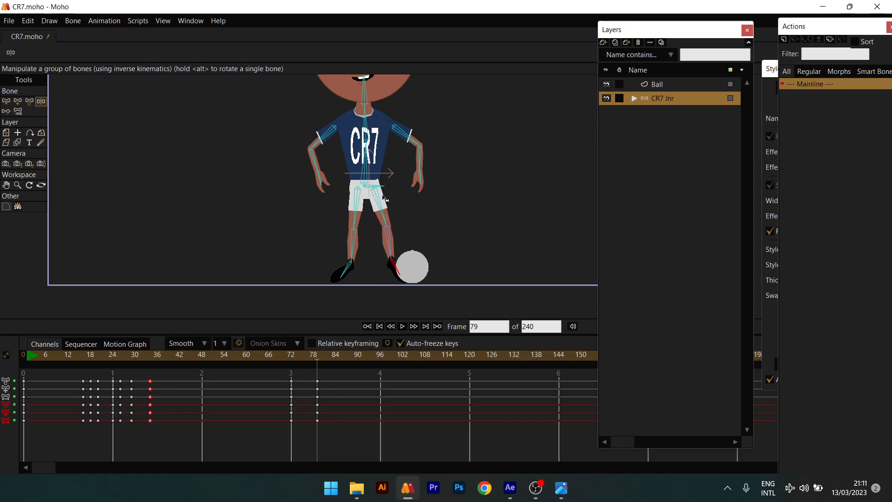
Lower the character's body at frame 79, replant the far foot with the knee bent, and adjust the foot beside the ball.
{"action": "left_click_drag", "start_coordinate": [384, 191], "coordinate": [385, 198]}
{"action": "left_click_drag", "start_coordinate": [354, 261], "coordinate": [341, 282]}
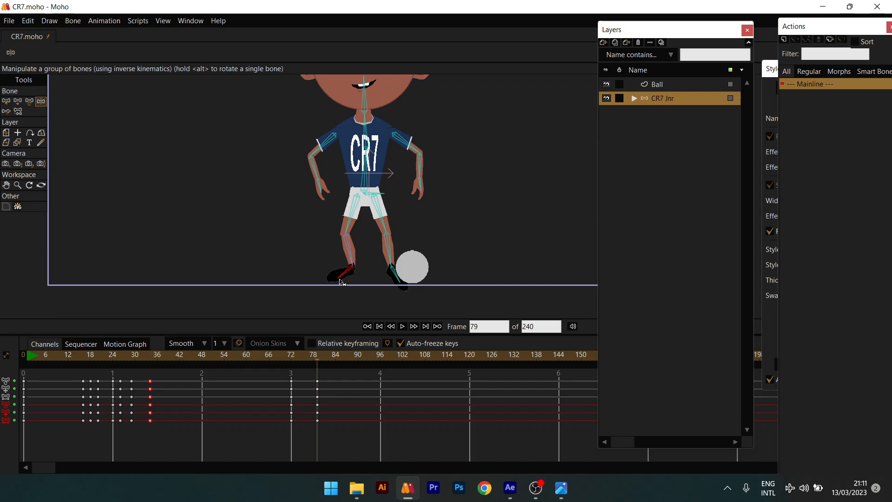
{"action": "mouse_move", "coordinate": [305, 361]}
{"action": "left_mouse_down"}
{"action": "mouse_move", "coordinate": [298, 362]}
{"action": "mouse_move", "coordinate": [318, 362]}
{"action": "left_mouse_up"}
{"action": "left_click_drag", "start_coordinate": [397, 277], "coordinate": [393, 272]}
At frame 82, raise the leg nearest the ball so its foot rests over the top of the ball.
{"action": "mouse_move", "coordinate": [313, 360]}
{"action": "left_mouse_down"}
{"action": "mouse_move", "coordinate": [294, 362]}
{"action": "mouse_move", "coordinate": [328, 368]}
{"action": "left_mouse_up"}
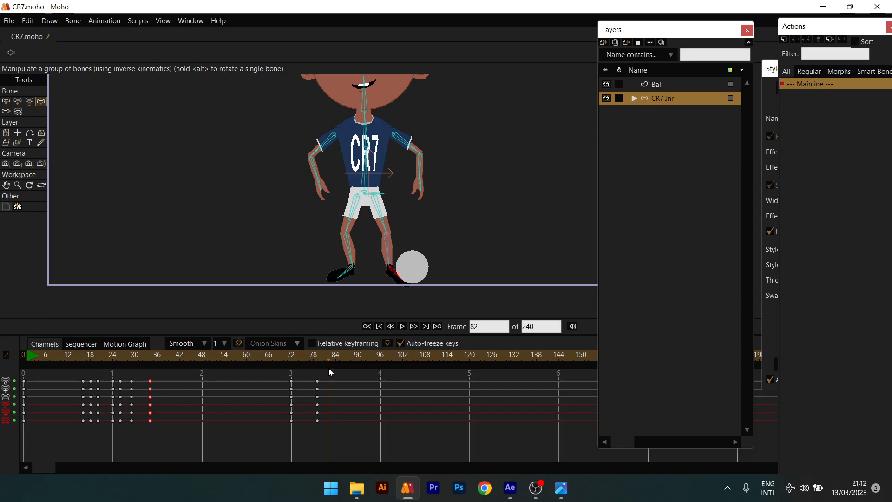
{"action": "left_click_drag", "start_coordinate": [389, 258], "coordinate": [417, 252]}
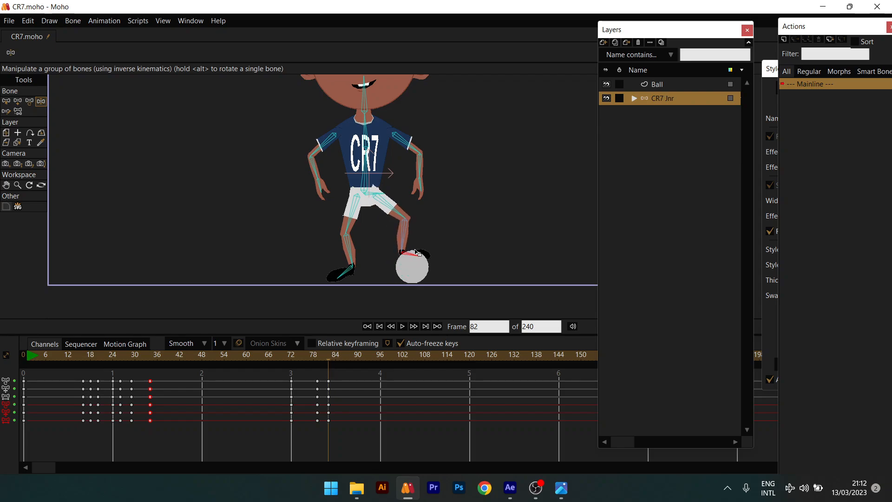
Play and scrub the animation from frame 72 to check how the foot moves onto the ball.
{"action": "left_click_drag", "start_coordinate": [325, 360], "coordinate": [291, 366]}
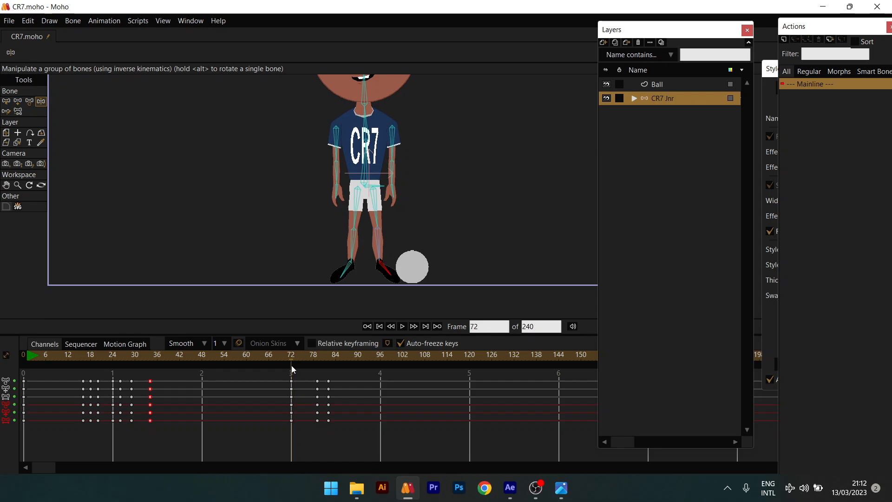
{"action": "key", "text": "space"}
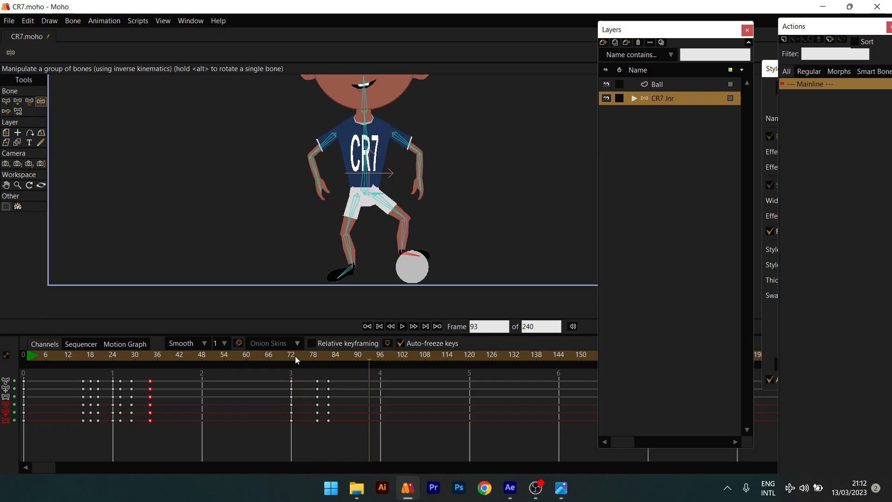
{"action": "left_click", "coordinate": [295, 356]}
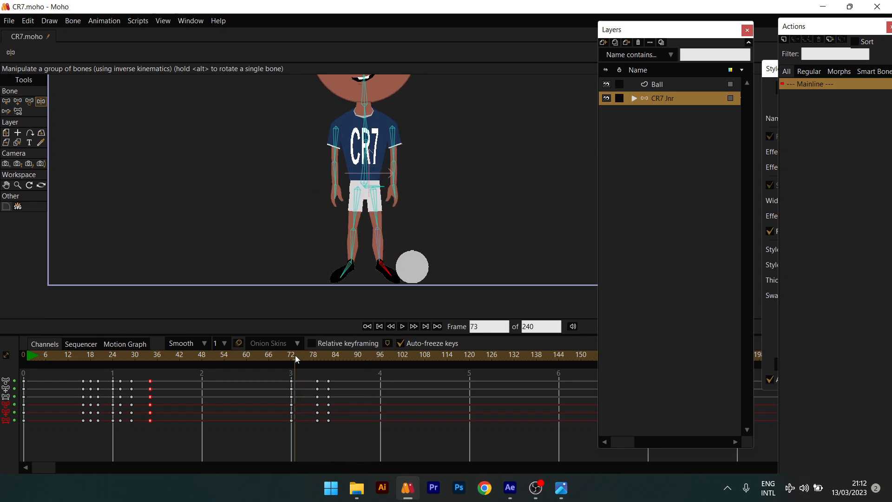
{"action": "left_click", "coordinate": [320, 356]}
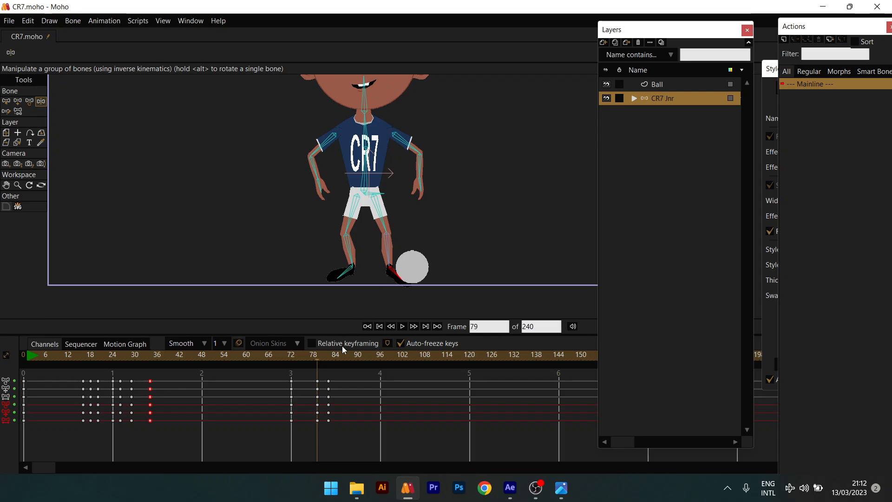
{"action": "left_click", "coordinate": [328, 358]}
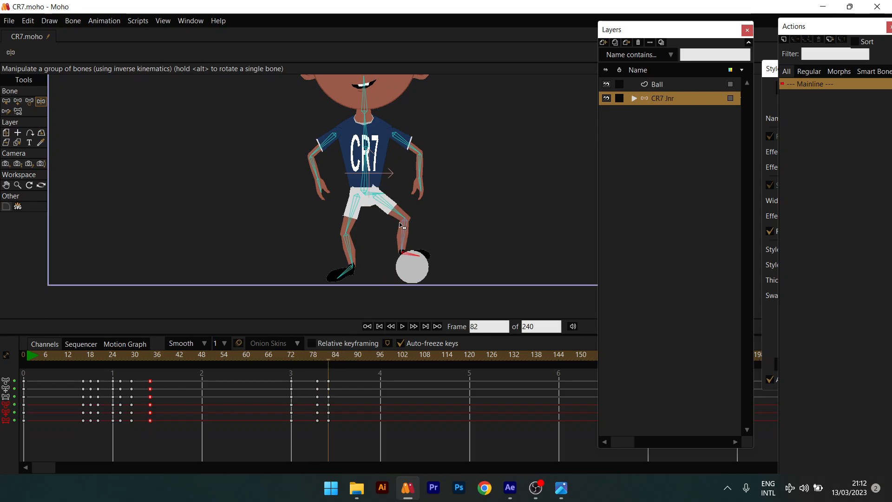
{"action": "left_click", "coordinate": [411, 250]}
{"action": "key", "text": "space"}
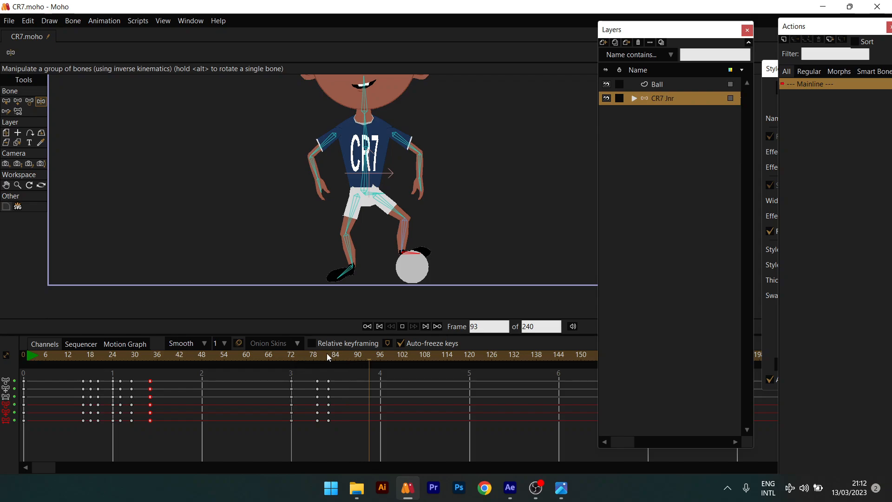
{"action": "key", "text": "space"}
{"action": "mouse_move", "coordinate": [317, 358]}
{"action": "left_mouse_down"}
{"action": "mouse_move", "coordinate": [332, 361]}
{"action": "mouse_move", "coordinate": [299, 356]}
{"action": "mouse_move", "coordinate": [329, 363]}
{"action": "left_mouse_up"}
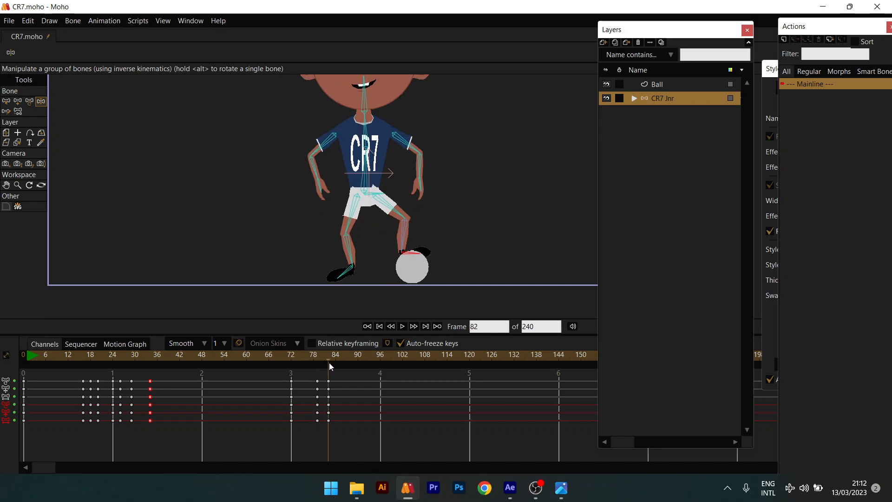
At frame 82, reset the pelvis bone and all the bones of the far leg to their original pose.
{"action": "left_click", "coordinate": [382, 194]}
{"action": "left_click", "coordinate": [73, 20]}
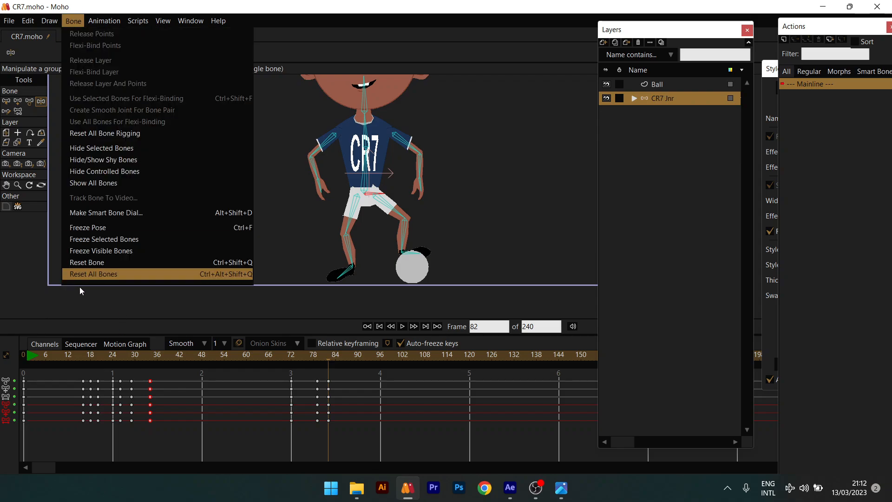
{"action": "left_click", "coordinate": [98, 266]}
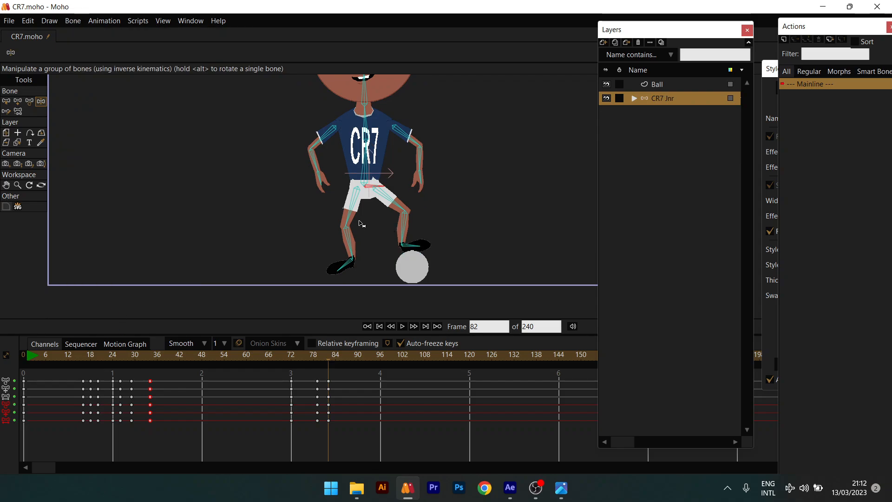
{"action": "key", "text": "b"}
{"action": "left_click_drag", "start_coordinate": [332, 208], "coordinate": [371, 274]}
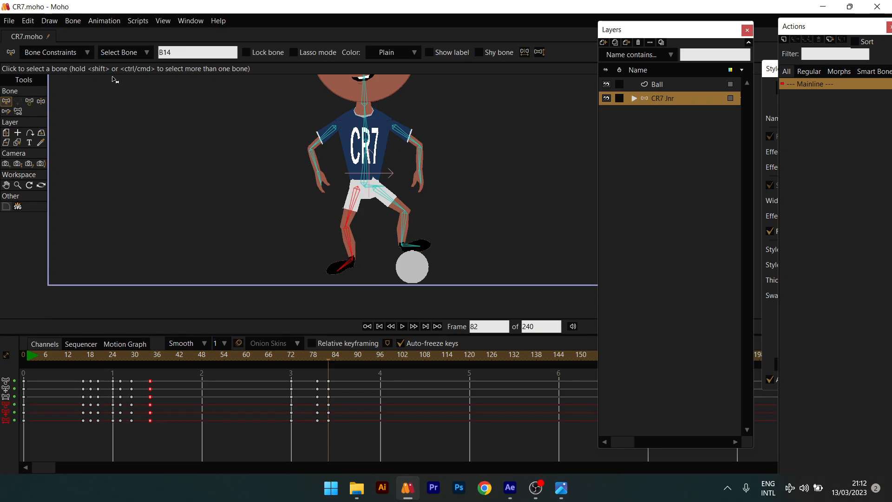
{"action": "left_click", "coordinate": [118, 54]}
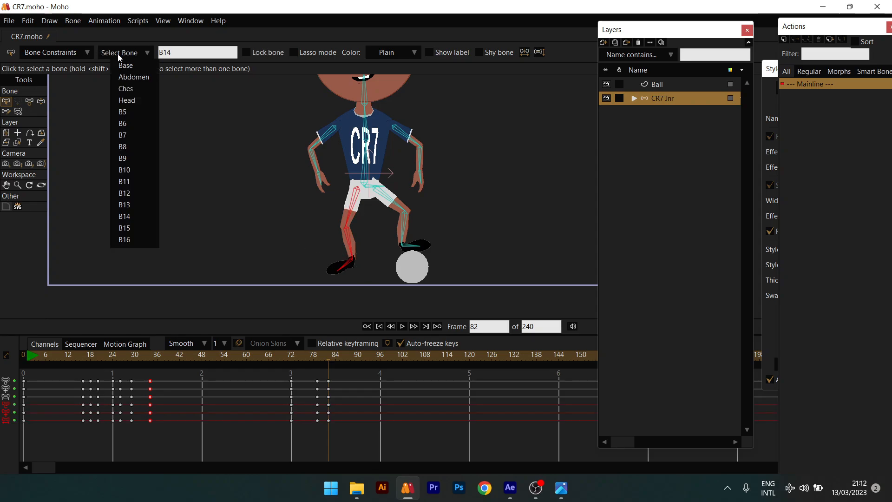
{"action": "left_click", "coordinate": [78, 25]}
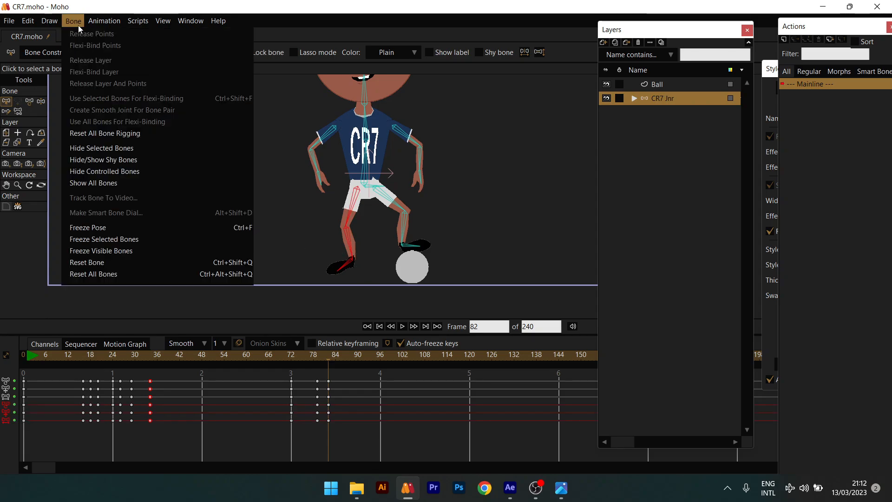
{"action": "left_click", "coordinate": [93, 263]}
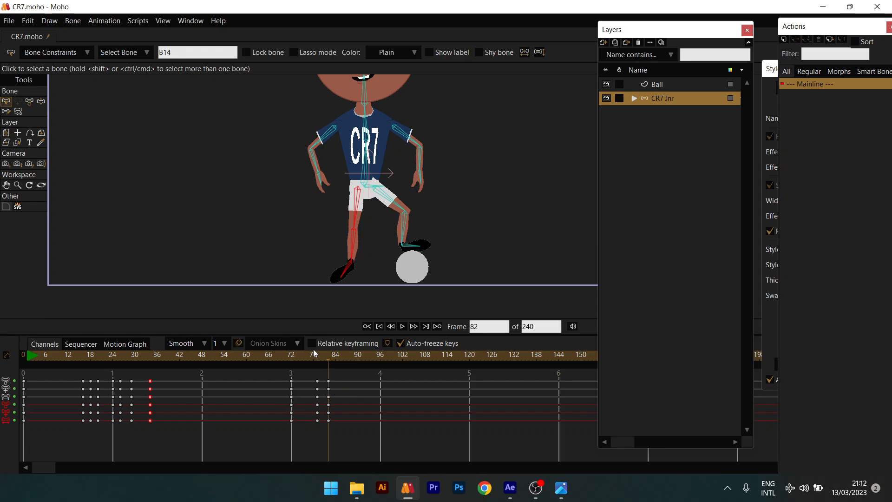
At frame 85, tilt the foot over the ball and lower that leg so the foot rests on the ball.
{"action": "left_click", "coordinate": [291, 355]}
{"action": "left_click_drag", "start_coordinate": [309, 356], "coordinate": [328, 373]}
{"action": "left_click_drag", "start_coordinate": [331, 374], "coordinate": [341, 376]}
{"action": "left_click", "coordinate": [411, 245]}
{"action": "left_click", "coordinate": [412, 247]}
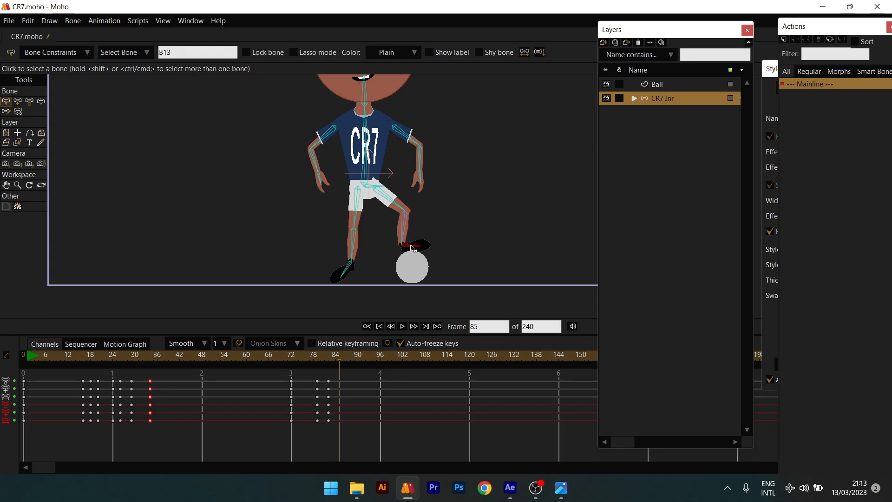
{"action": "key", "text": "z"}
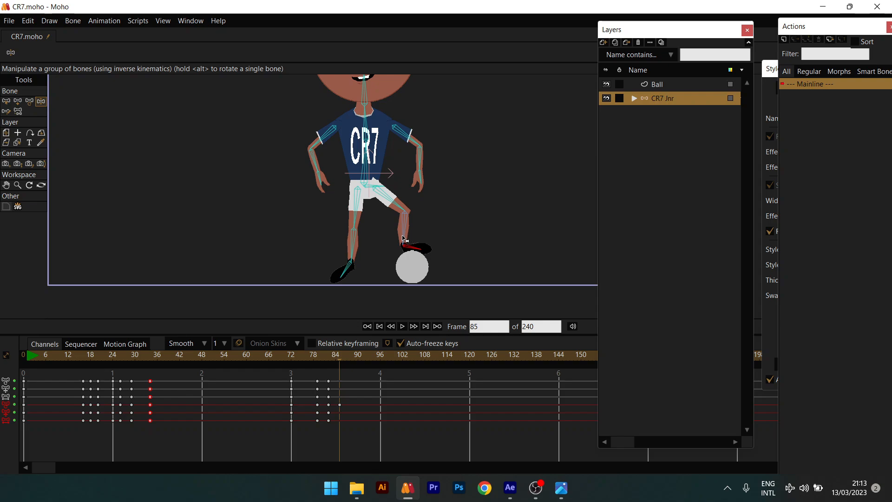
{"action": "left_click_drag", "start_coordinate": [405, 242], "coordinate": [403, 244]}
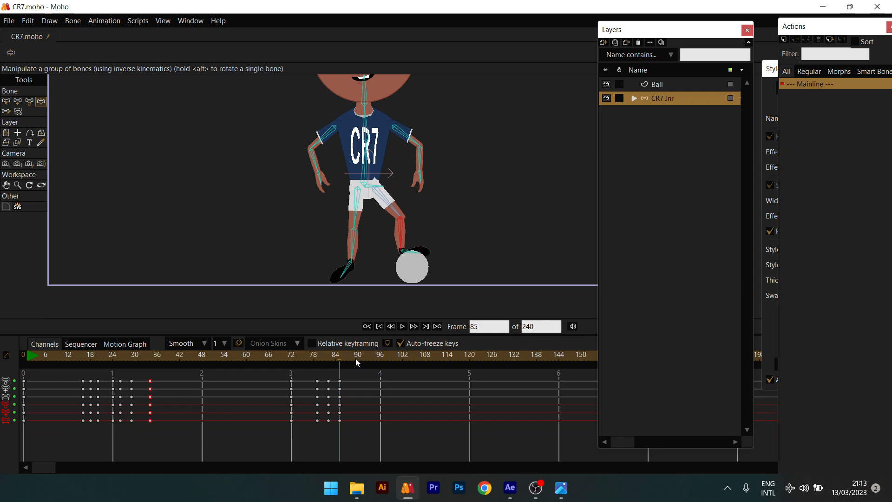
At frame 88, raise the foot back off the ball and play the motion from frame 72.
{"action": "left_click_drag", "start_coordinate": [356, 358], "coordinate": [351, 360]}
{"action": "left_click_drag", "start_coordinate": [403, 240], "coordinate": [406, 239]}
{"action": "key", "text": "space"}
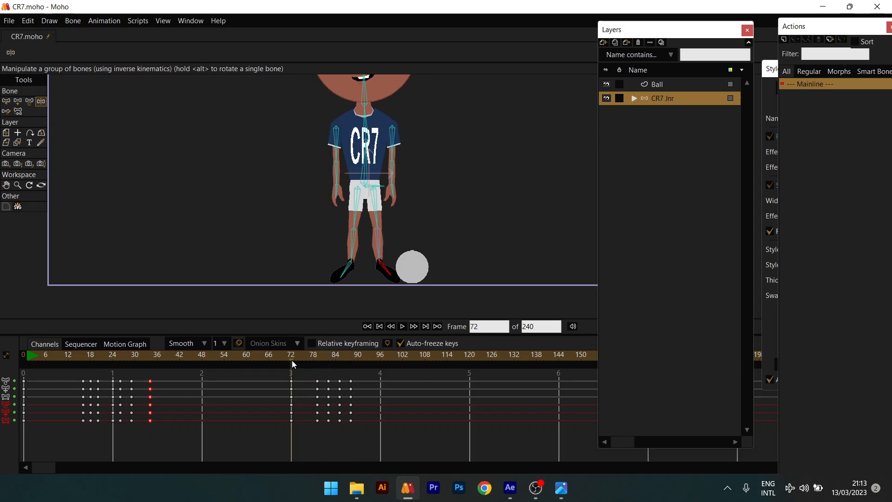
{"action": "key", "text": "space"}
{"action": "left_click_drag", "start_coordinate": [299, 355], "coordinate": [292, 358]}
{"action": "key", "text": "space"}
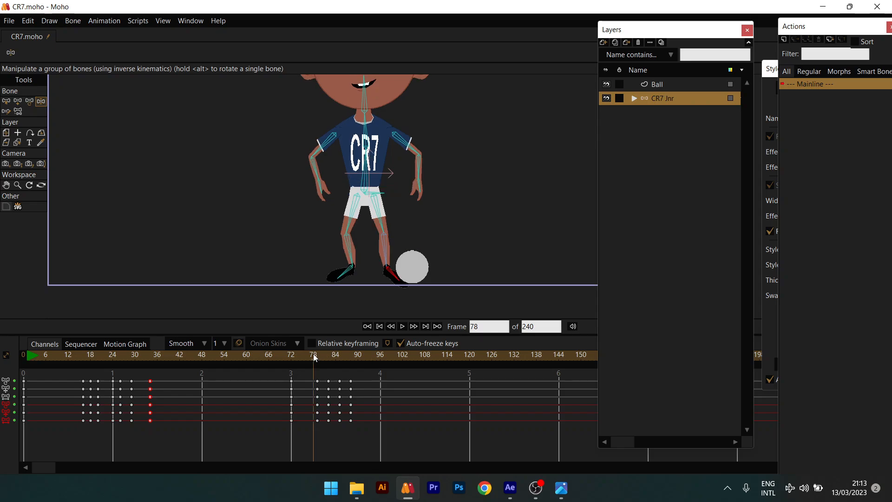
At frame 85, adjust the thigh nearest the ball, lower the body slightly and replant the far foot with its knee bent.
{"action": "left_click_drag", "start_coordinate": [313, 353], "coordinate": [339, 358]}
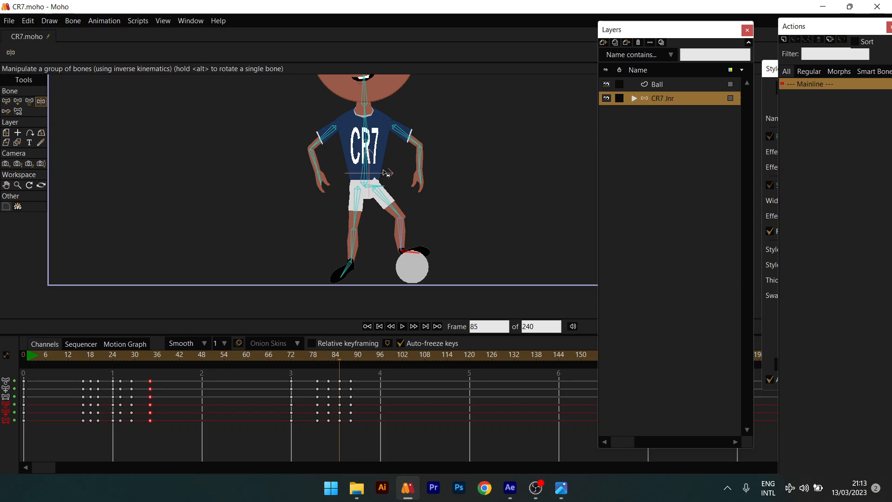
{"action": "left_click_drag", "start_coordinate": [380, 189], "coordinate": [408, 192]}
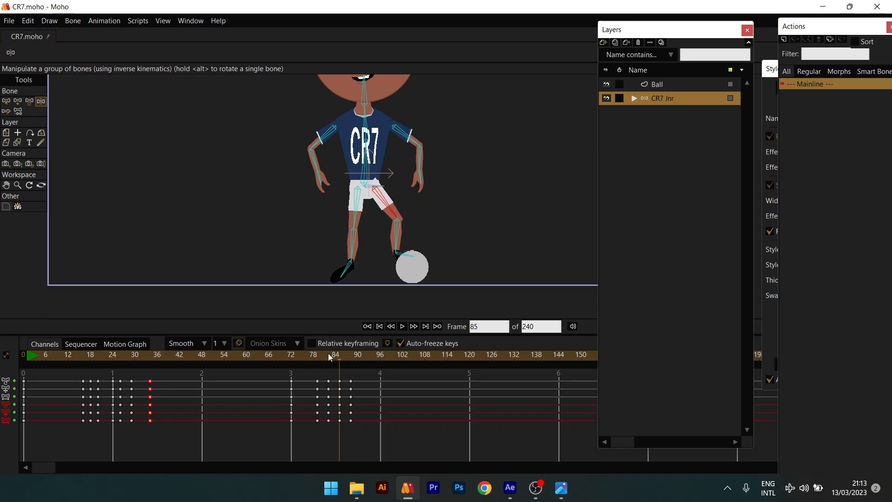
{"action": "mouse_move", "coordinate": [328, 353]}
{"action": "left_mouse_down"}
{"action": "mouse_move", "coordinate": [349, 358]}
{"action": "mouse_move", "coordinate": [339, 359]}
{"action": "left_mouse_up"}
{"action": "left_click_drag", "start_coordinate": [381, 188], "coordinate": [385, 192]}
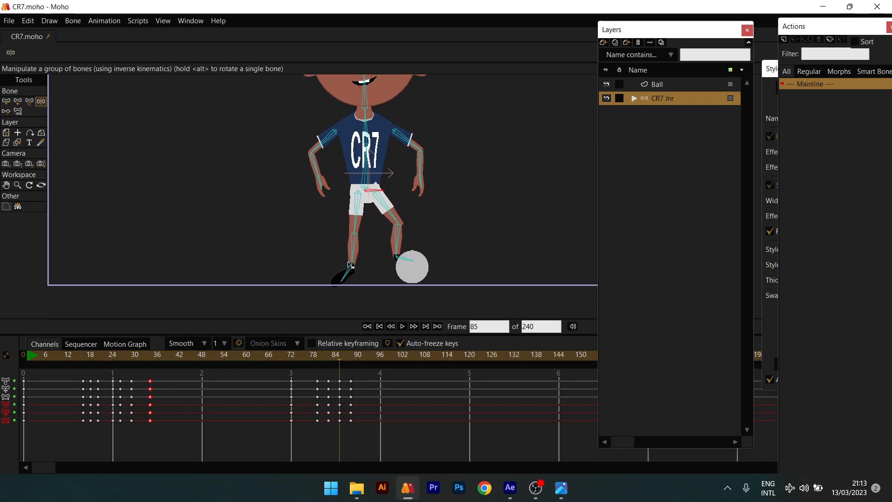
{"action": "left_click_drag", "start_coordinate": [353, 256], "coordinate": [346, 277]}
{"action": "mouse_move", "coordinate": [338, 365]}
{"action": "left_mouse_down"}
{"action": "mouse_move", "coordinate": [330, 355]}
{"action": "mouse_move", "coordinate": [352, 356]}
{"action": "mouse_move", "coordinate": [341, 353]}
{"action": "left_mouse_up"}
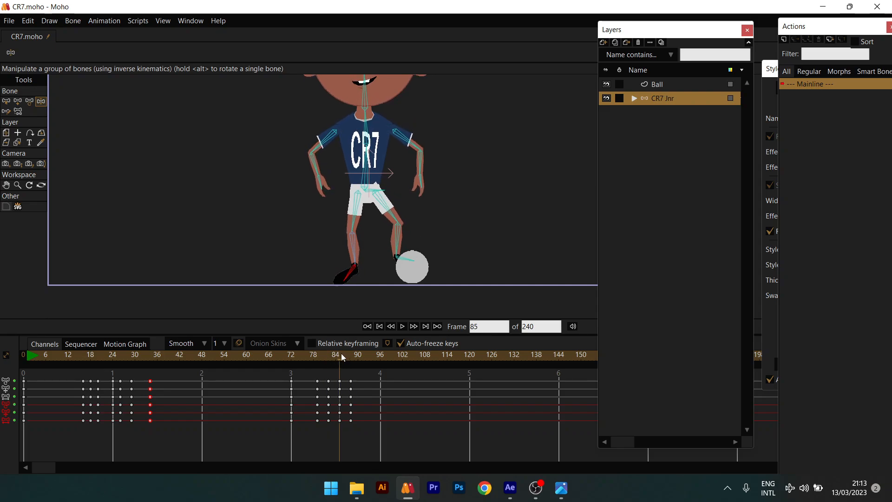
{"action": "left_click", "coordinate": [348, 258]}
{"action": "left_click_drag", "start_coordinate": [349, 257], "coordinate": [347, 260]}
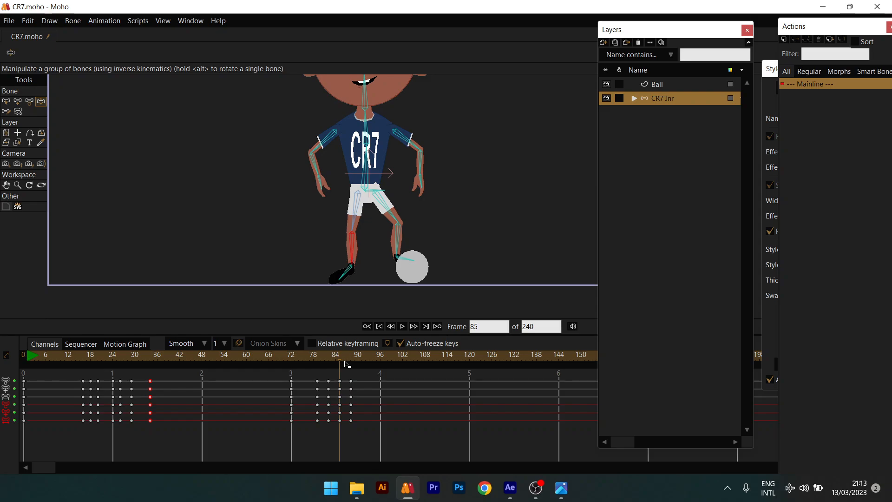
Bring both arms slightly closer to the body at frames 82 and 88.
{"action": "mouse_move", "coordinate": [335, 358]}
{"action": "left_mouse_down"}
{"action": "mouse_move", "coordinate": [358, 356]}
{"action": "mouse_move", "coordinate": [316, 356]}
{"action": "mouse_move", "coordinate": [329, 357]}
{"action": "left_mouse_up"}
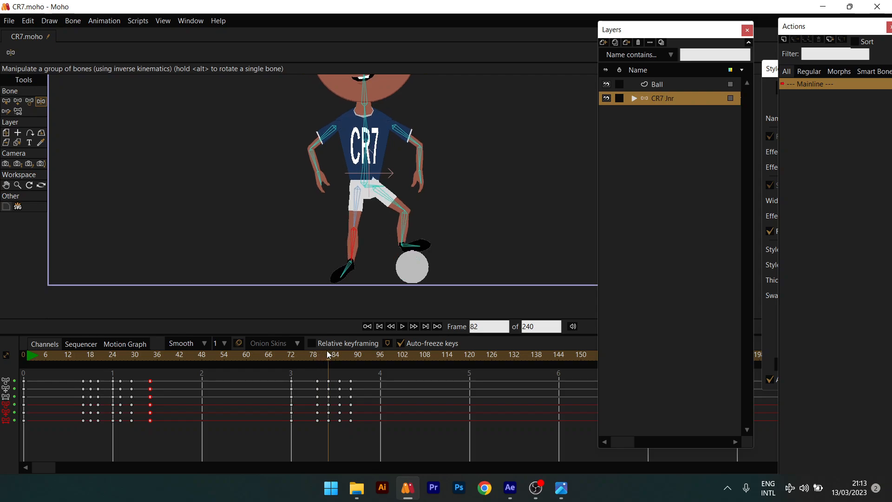
{"action": "left_click_drag", "start_coordinate": [306, 168], "coordinate": [319, 171]}
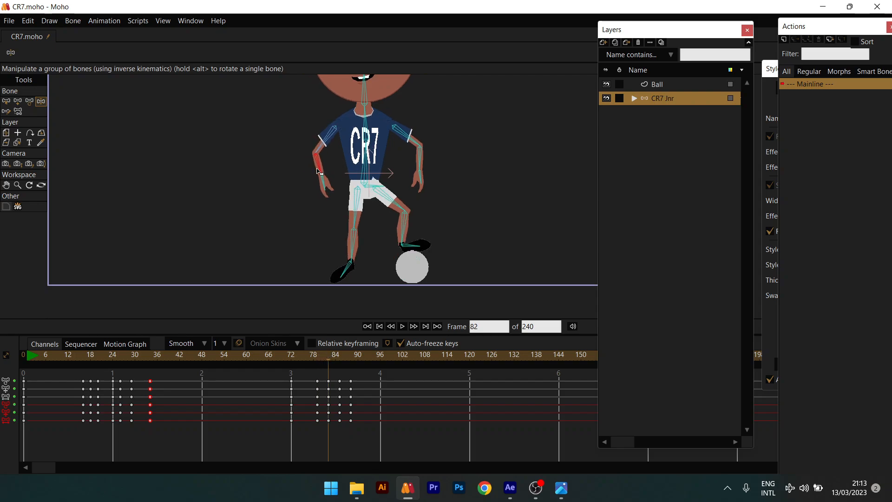
{"action": "left_click_drag", "start_coordinate": [422, 161], "coordinate": [418, 173]}
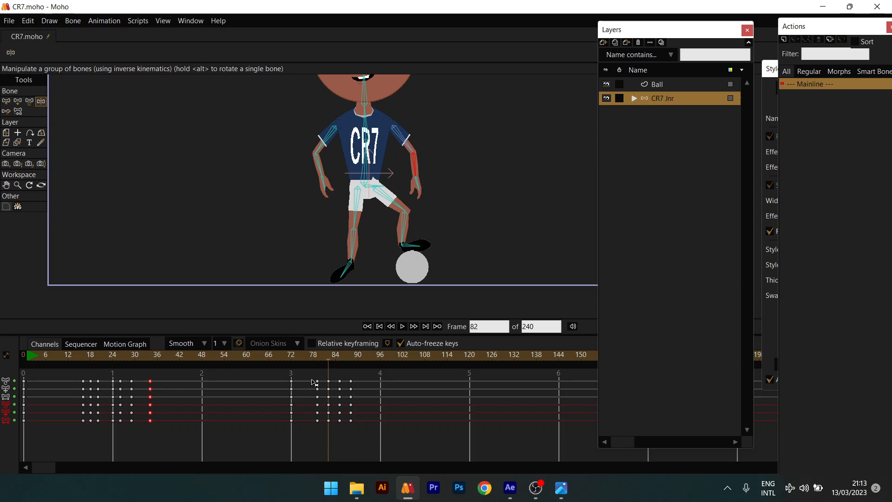
{"action": "left_click_drag", "start_coordinate": [323, 358], "coordinate": [350, 360]}
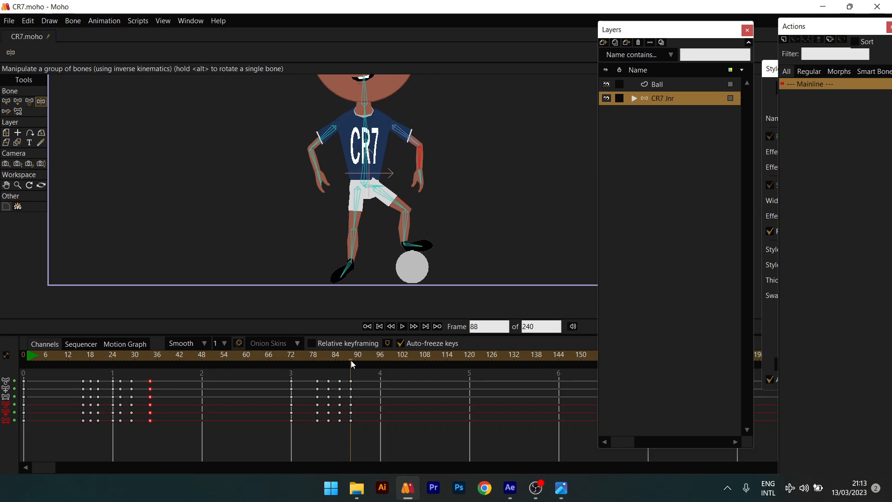
{"action": "left_click_drag", "start_coordinate": [318, 159], "coordinate": [322, 171]}
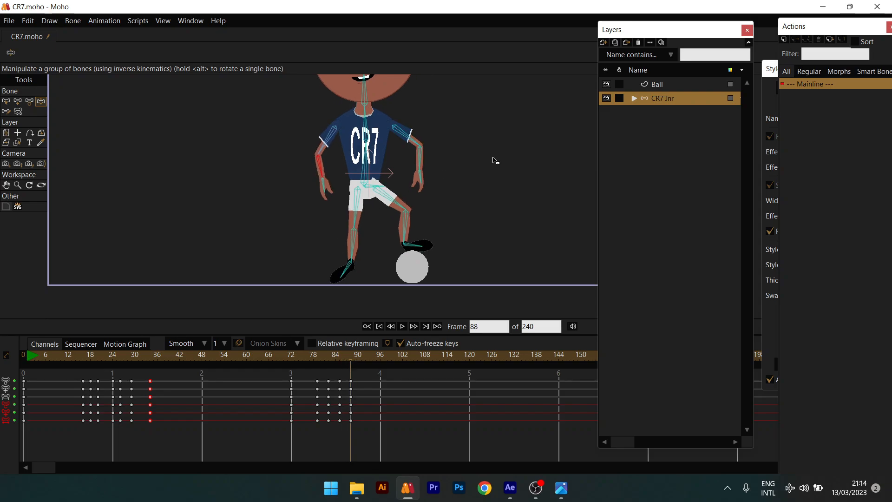
{"action": "left_click_drag", "start_coordinate": [418, 161], "coordinate": [418, 170]}
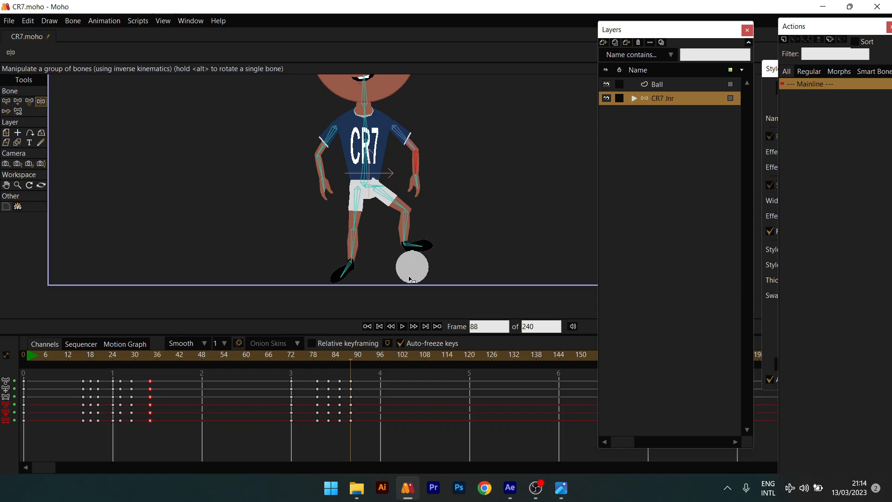
Copy all the keyframes at frame 82 and paste them at frame 88.
{"action": "left_click", "coordinate": [328, 360]}
{"action": "left_click_drag", "start_coordinate": [328, 359], "coordinate": [327, 398]}
{"action": "key", "text": "ctrl+v"}
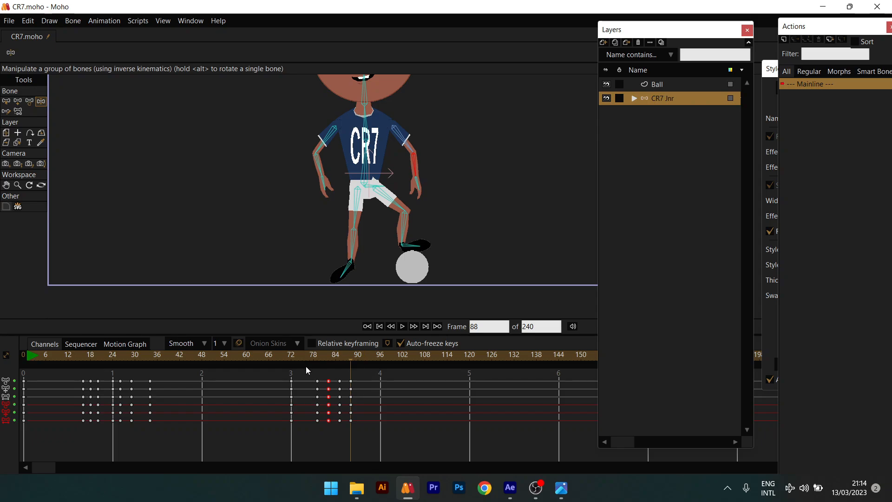
{"action": "mouse_move", "coordinate": [324, 356]}
{"action": "left_mouse_down"}
{"action": "mouse_move", "coordinate": [352, 362]}
{"action": "mouse_move", "coordinate": [327, 358]}
{"action": "left_mouse_up"}
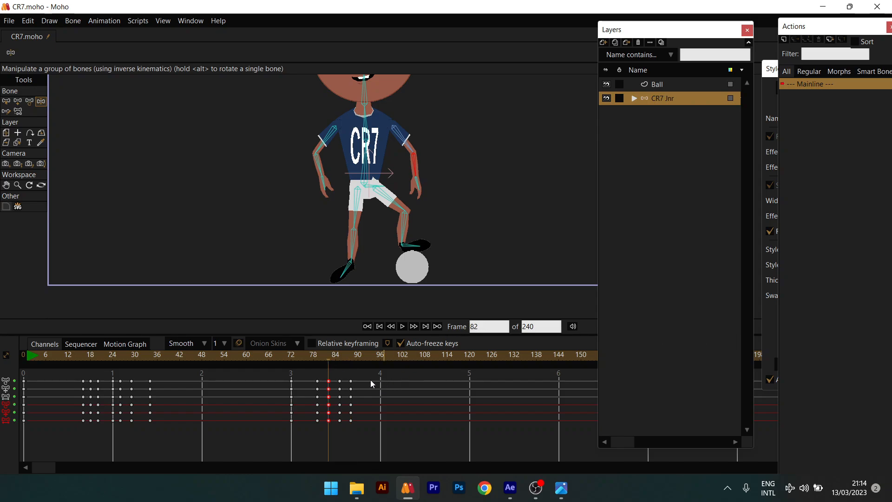
{"action": "left_click", "coordinate": [351, 356]}
{"action": "left_click_drag", "start_coordinate": [351, 397], "coordinate": [352, 398]}
Stretch the keyframes spanning frames 82 to 88 so the last one lands on frame 96, and play the motion back.
{"action": "left_click", "coordinate": [306, 357]}
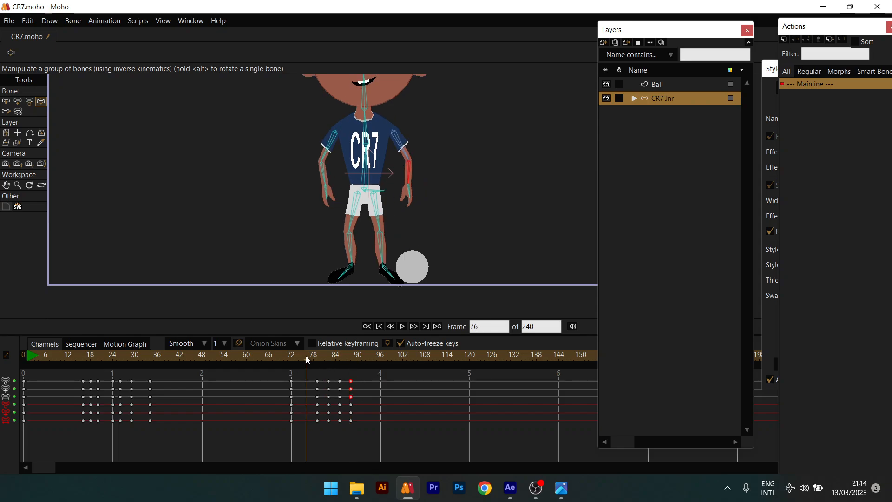
{"action": "key", "text": "space"}
{"action": "mouse_move", "coordinate": [371, 374]}
{"action": "left_mouse_down"}
{"action": "mouse_move", "coordinate": [328, 404]}
{"action": "mouse_move", "coordinate": [380, 386]}
{"action": "left_mouse_up"}
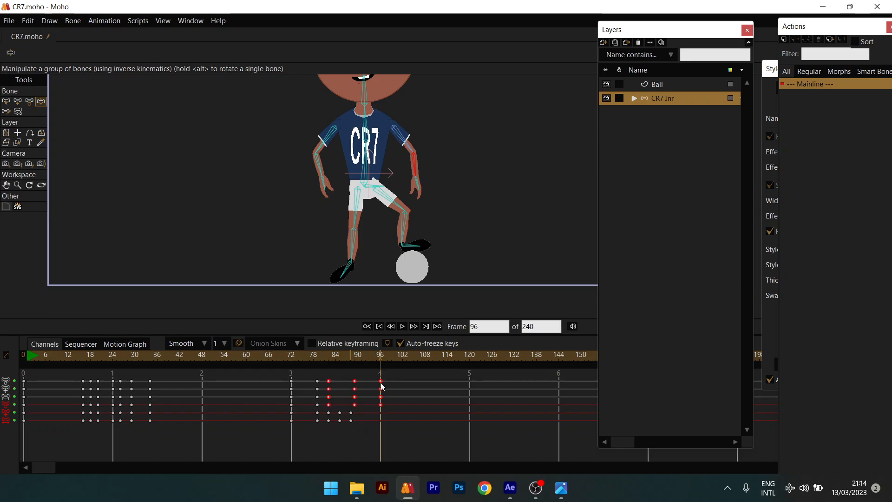
{"action": "left_click", "coordinate": [322, 358]}
{"action": "key", "text": "space"}
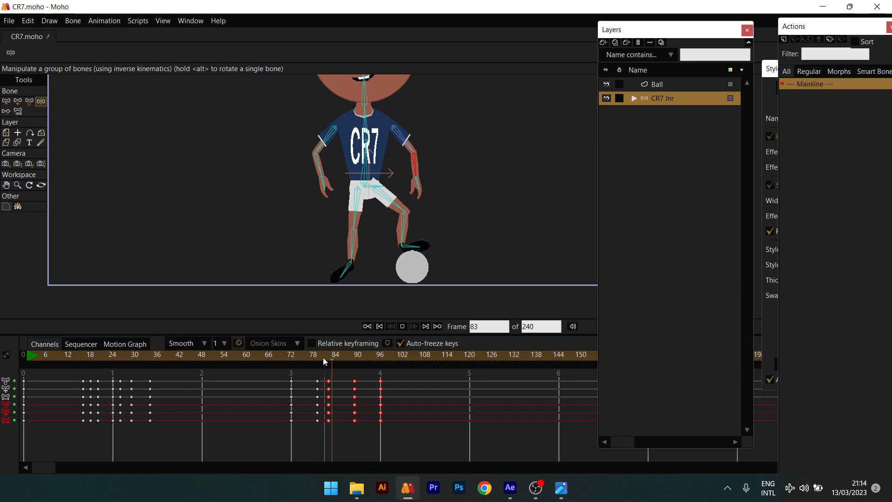
{"action": "key", "text": "space"}
{"action": "left_click", "coordinate": [322, 357]}
{"action": "key", "text": "space"}
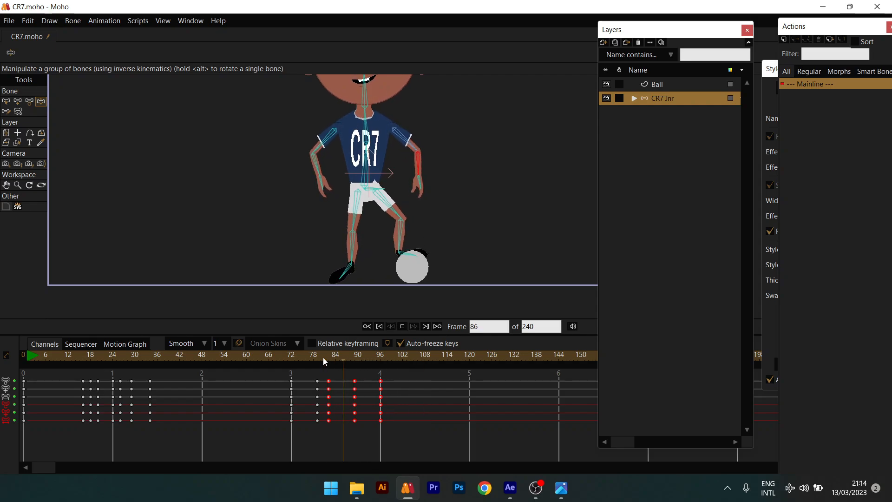
At frame 89, tilt the foot nearest the ball slightly downward and play the motion back from frame 79.
{"action": "key", "text": "space"}
{"action": "left_click_drag", "start_coordinate": [323, 356], "coordinate": [355, 365]}
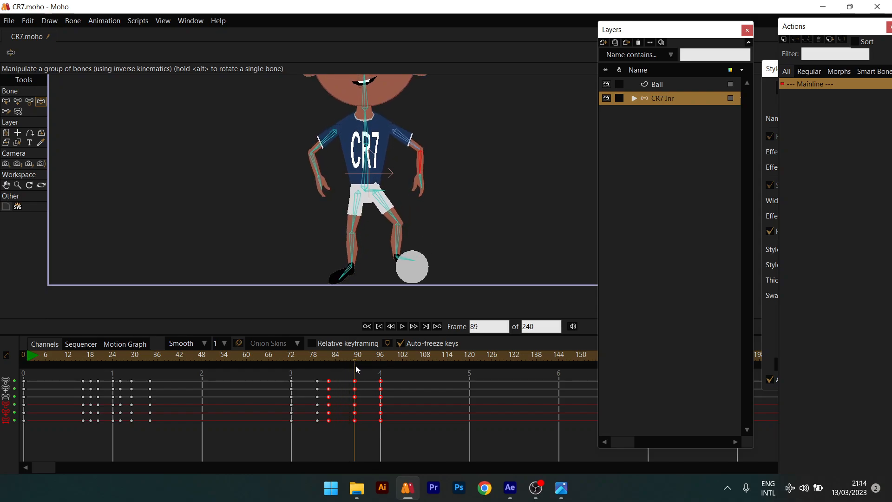
{"action": "left_click", "coordinate": [406, 263]}
{"action": "left_click_drag", "start_coordinate": [408, 266], "coordinate": [404, 268]}
{"action": "left_click_drag", "start_coordinate": [340, 355], "coordinate": [318, 363]}
{"action": "scroll", "coordinate": [368, 224], "scroll_direction": "down", "scroll_amount": 2}
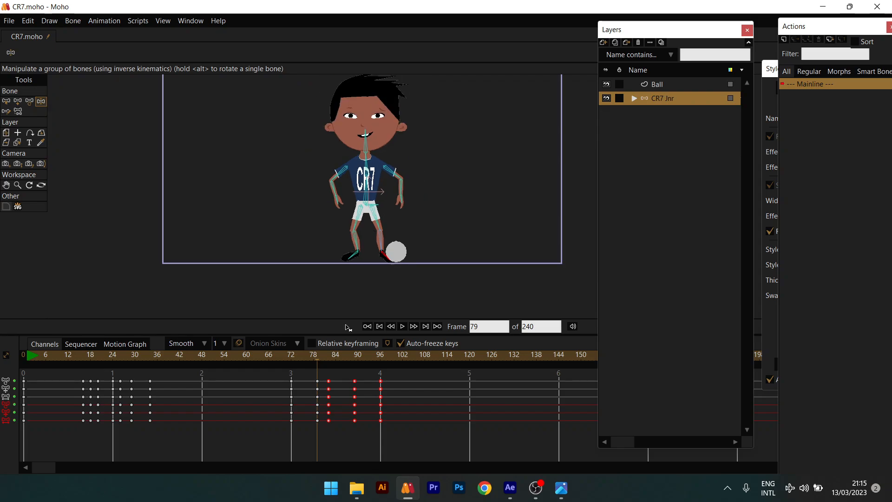
{"action": "key", "text": "space"}
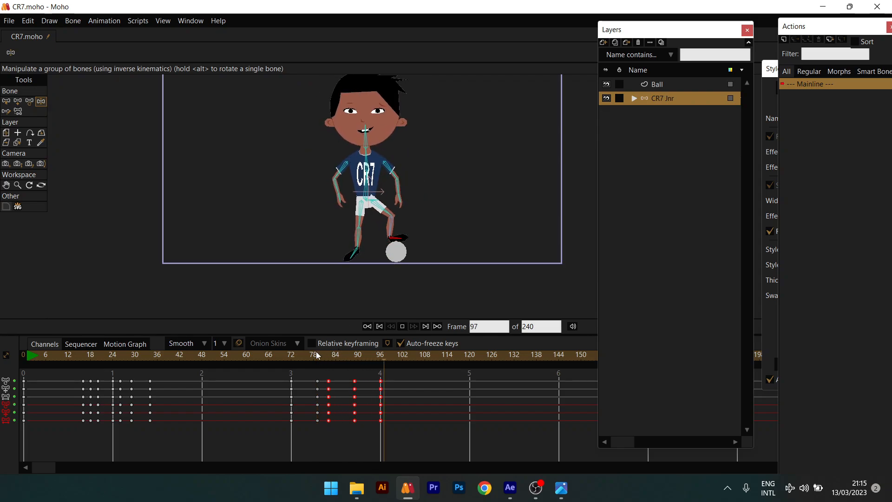
{"action": "key", "text": "space"}
Set the keyframes at frame 96 to Cycle back to absolute frame 82 and play the looping motion.
{"action": "left_click", "coordinate": [330, 357]}
{"action": "left_click_drag", "start_coordinate": [389, 381], "coordinate": [379, 398]}
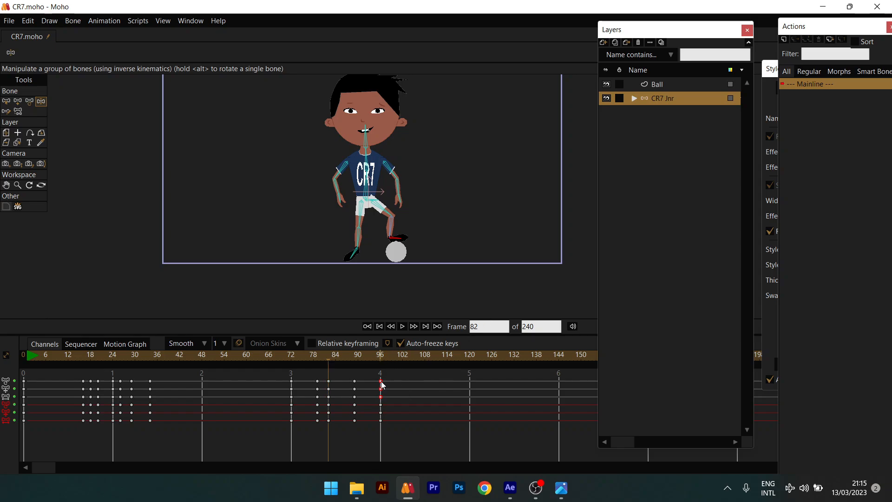
{"action": "right_click", "coordinate": [381, 384]}
{"action": "left_click", "coordinate": [395, 376]}
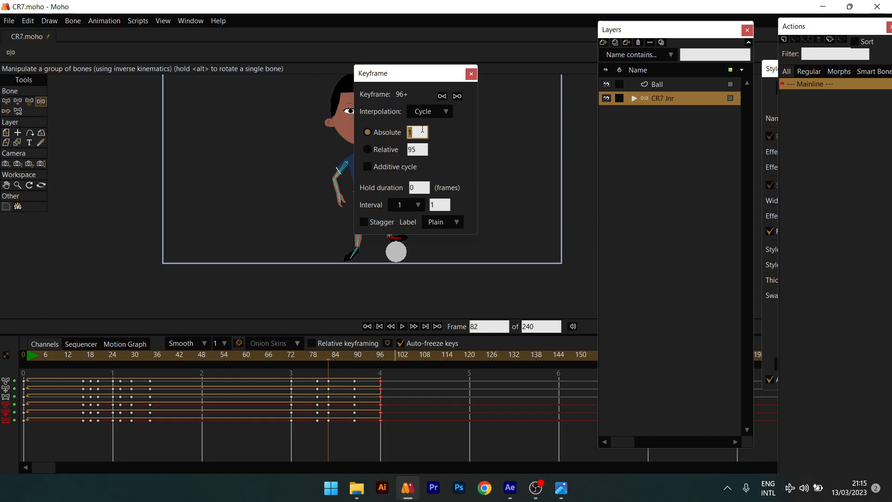
{"action": "type", "text": "82"}
{"action": "left_click", "coordinate": [470, 76]}
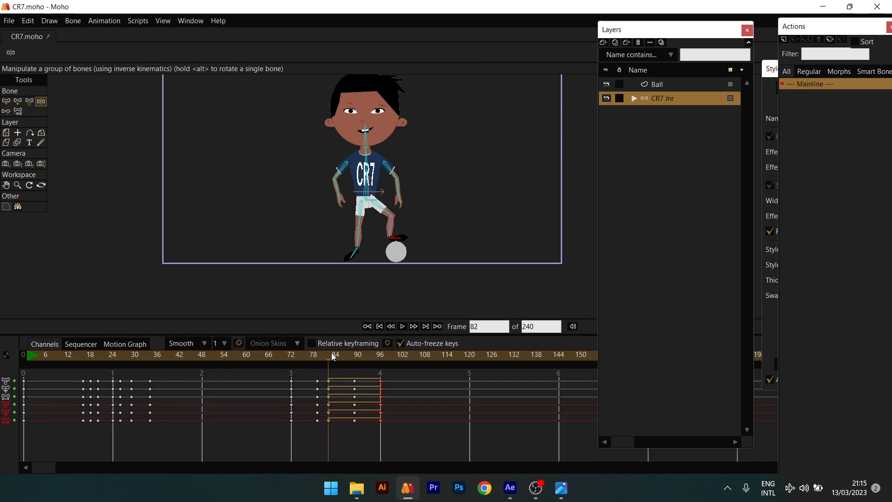
{"action": "left_click_drag", "start_coordinate": [332, 355], "coordinate": [292, 357]}
{"action": "key", "text": "space"}
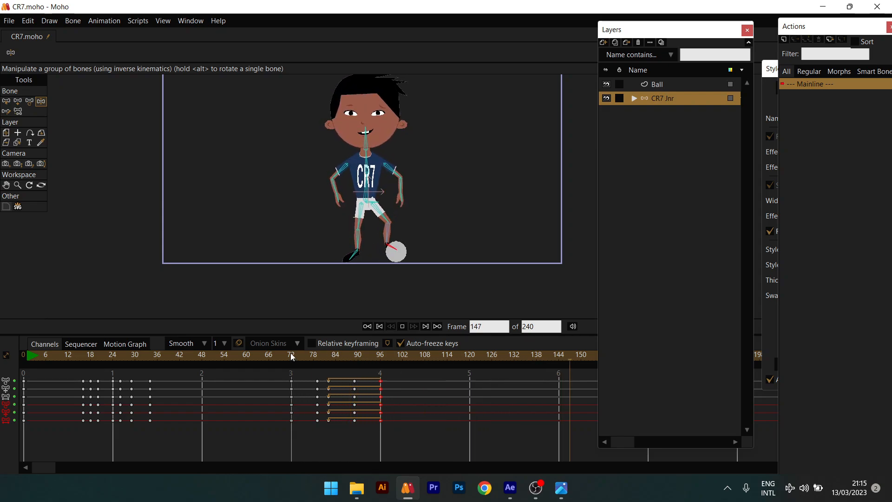
{"action": "key", "text": "space"}
At frame 82, raise the leg nearest the ball higher with its knee bent, and copy that frame's keyframes to frame 96.
{"action": "left_click", "coordinate": [330, 356]}
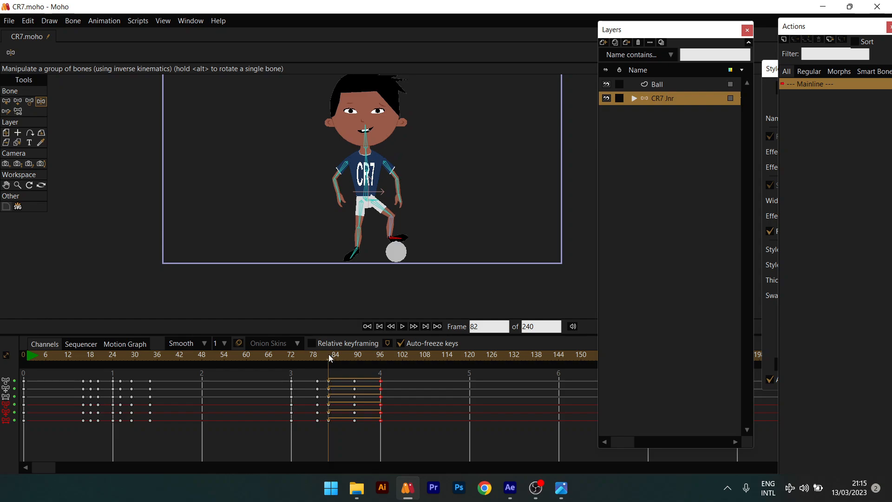
{"action": "mouse_move", "coordinate": [330, 357]}
{"action": "left_mouse_down"}
{"action": "mouse_move", "coordinate": [361, 355]}
{"action": "mouse_move", "coordinate": [317, 361]}
{"action": "mouse_move", "coordinate": [328, 361]}
{"action": "left_mouse_up"}
{"action": "scroll", "coordinate": [389, 239], "scroll_direction": "up", "scroll_amount": 2}
{"action": "left_click_drag", "start_coordinate": [389, 237], "coordinate": [386, 212]}
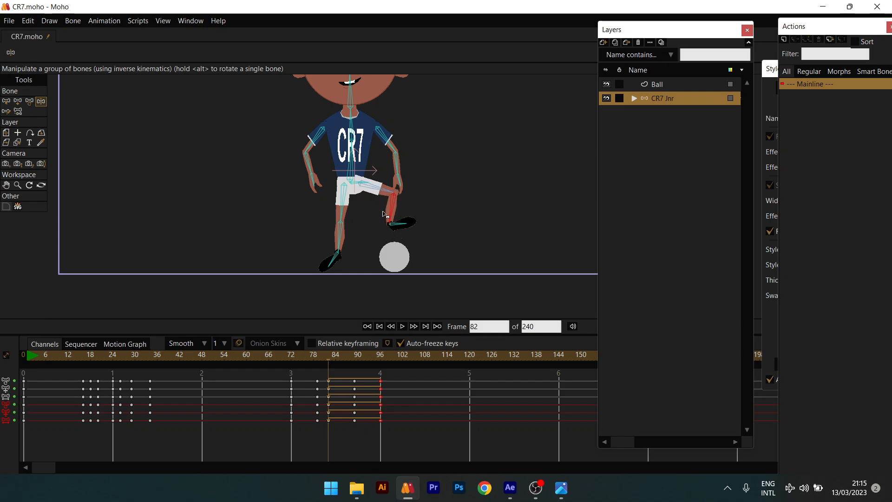
{"action": "left_click_drag", "start_coordinate": [337, 355], "coordinate": [321, 416]}
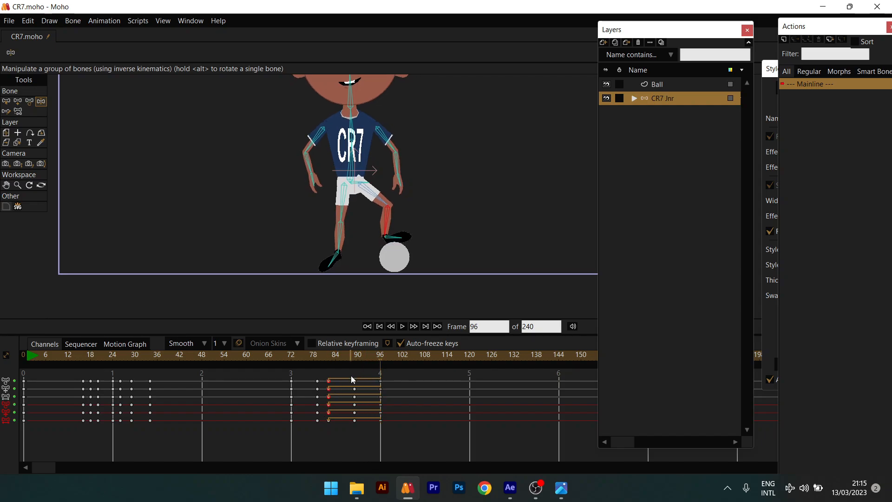
{"action": "key", "text": "ctrl+v"}
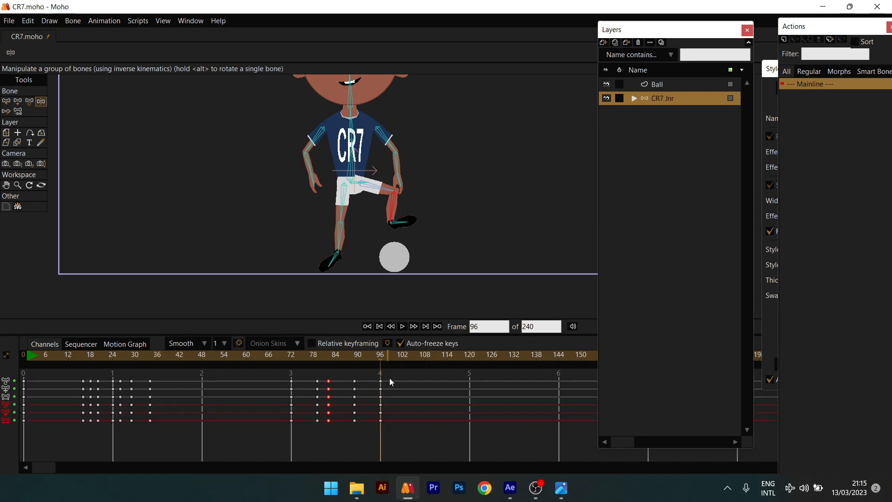
Give all keyframes at frame 96 Cycle interpolation with absolute frame 82, and preview the loop.
{"action": "left_click_drag", "start_coordinate": [388, 375], "coordinate": [370, 404]}
{"action": "right_click", "coordinate": [381, 380]}
{"action": "left_click", "coordinate": [302, 202]}
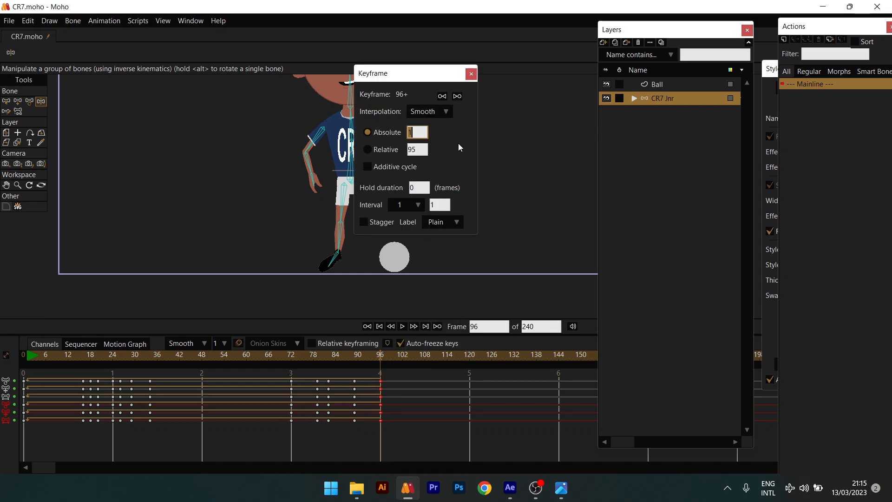
{"action": "type", "text": "82"}
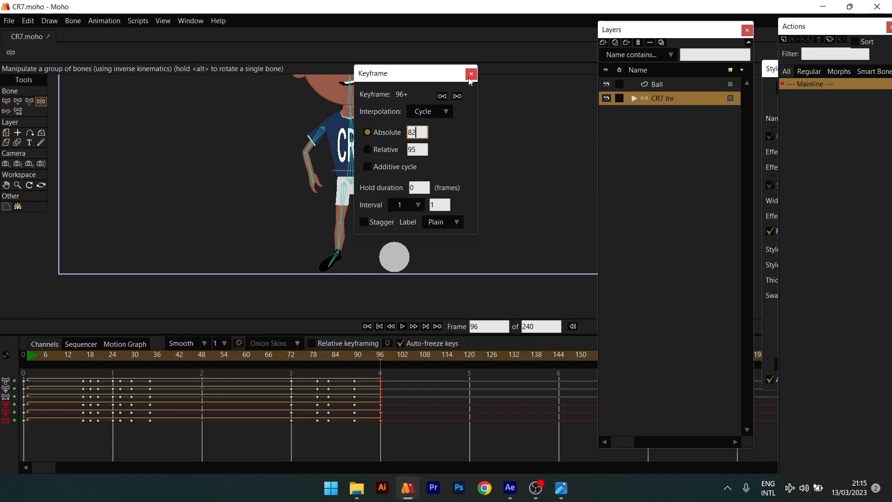
{"action": "left_click", "coordinate": [469, 78]}
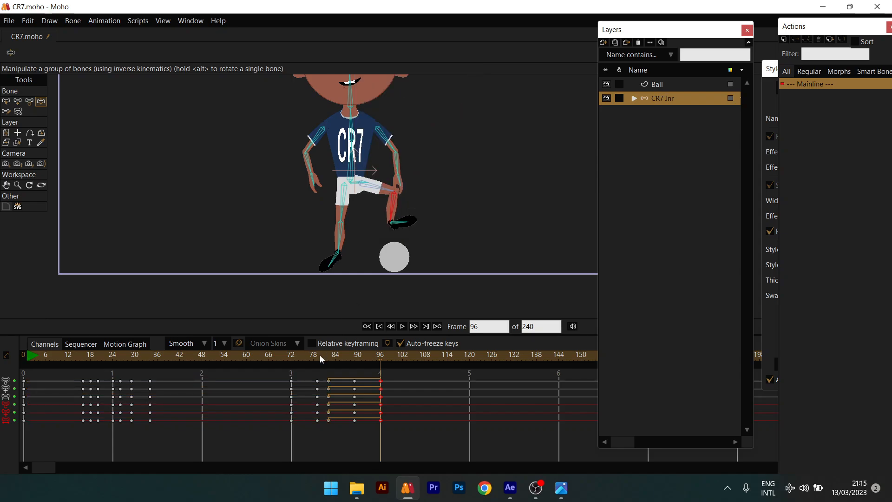
{"action": "left_click_drag", "start_coordinate": [320, 355], "coordinate": [314, 356]}
{"action": "key", "text": "space"}
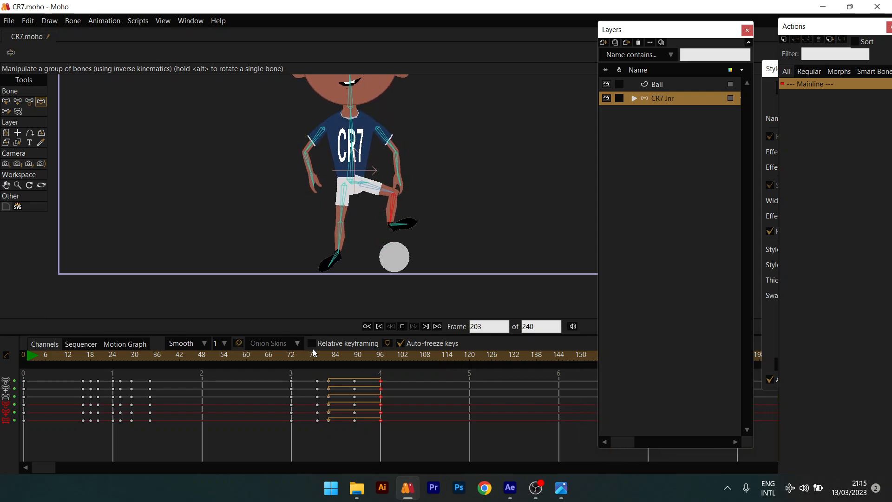
{"action": "key", "text": "space"}
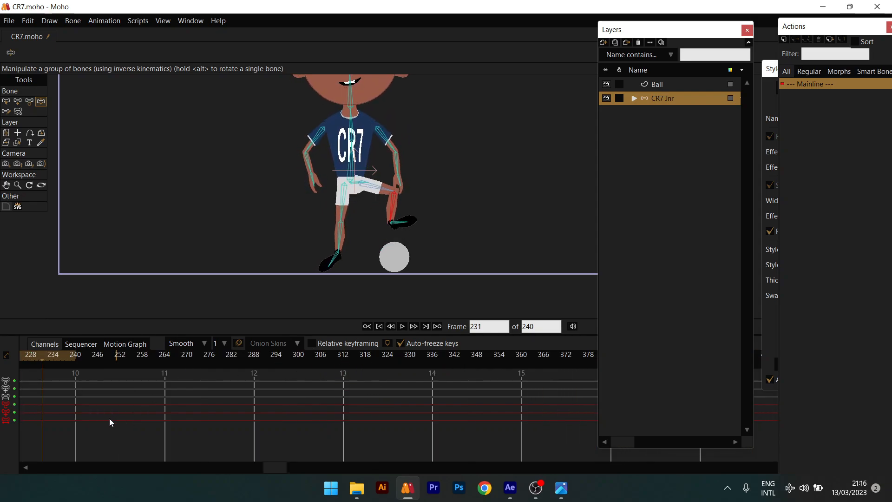
At frame 79, key the Ball layer's points in their resting position beside the foot with Transform Points.
{"action": "left_click_drag", "start_coordinate": [109, 418], "coordinate": [305, 431]}
{"action": "left_click_drag", "start_coordinate": [140, 430], "coordinate": [265, 429]}
{"action": "left_click_drag", "start_coordinate": [110, 425], "coordinate": [265, 418]}
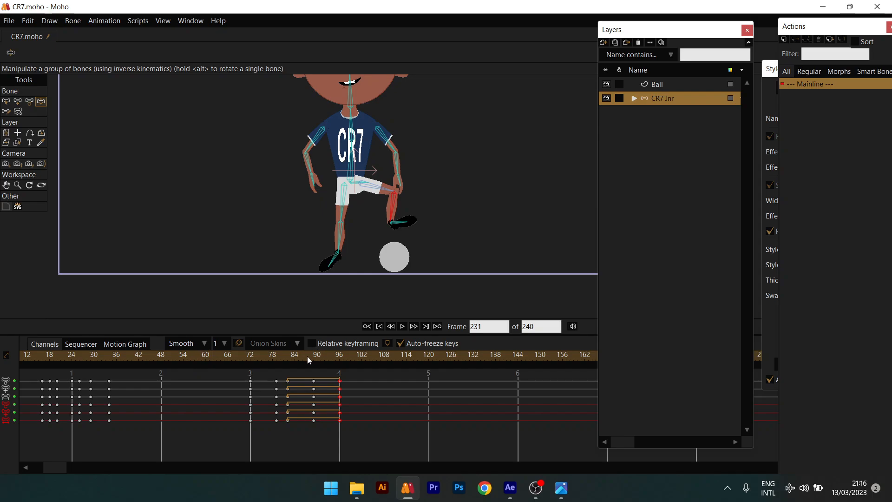
{"action": "left_click", "coordinate": [288, 356]}
{"action": "left_click", "coordinate": [277, 358]}
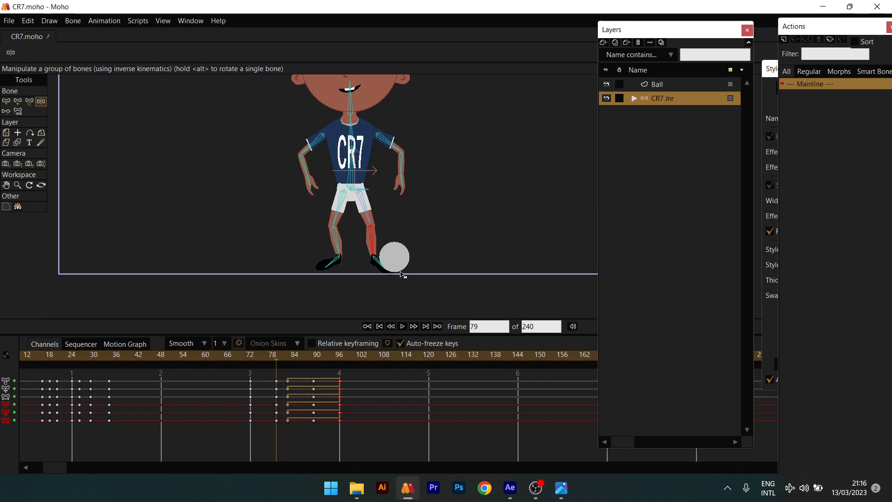
{"action": "left_click", "coordinate": [669, 86]}
{"action": "scroll", "coordinate": [266, 195], "scroll_direction": "up", "scroll_amount": 3}
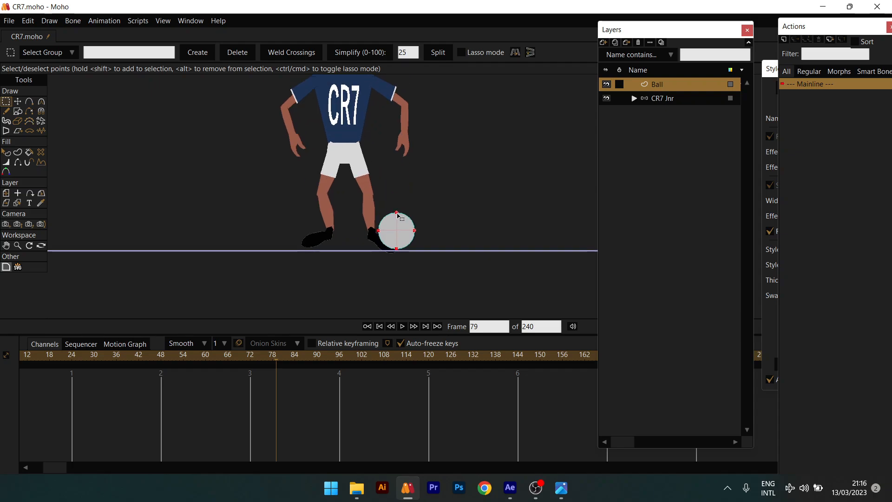
{"action": "left_click", "coordinate": [18, 102]}
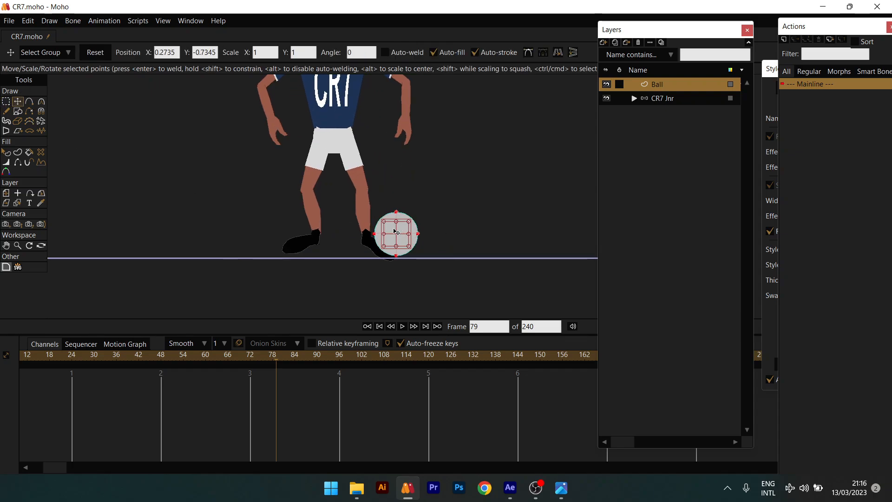
{"action": "left_click_drag", "start_coordinate": [394, 228], "coordinate": [396, 232]}
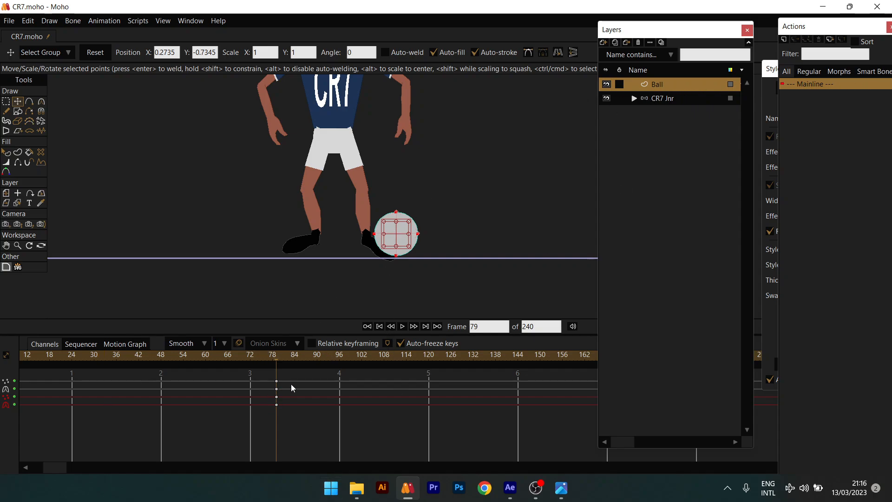
Show the CR7 Jnr layer's keyframes in the timeline together with those of the selected Ball layer.
{"action": "left_click", "coordinate": [657, 102]}
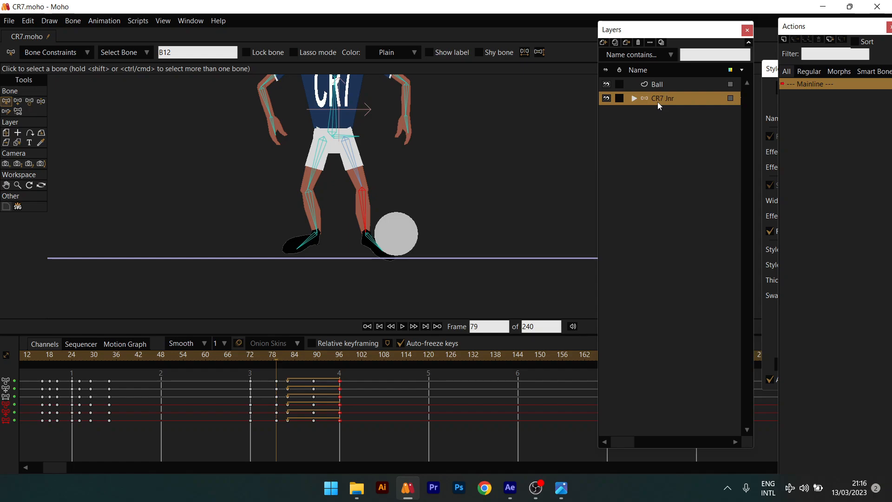
{"action": "left_click", "coordinate": [666, 85]}
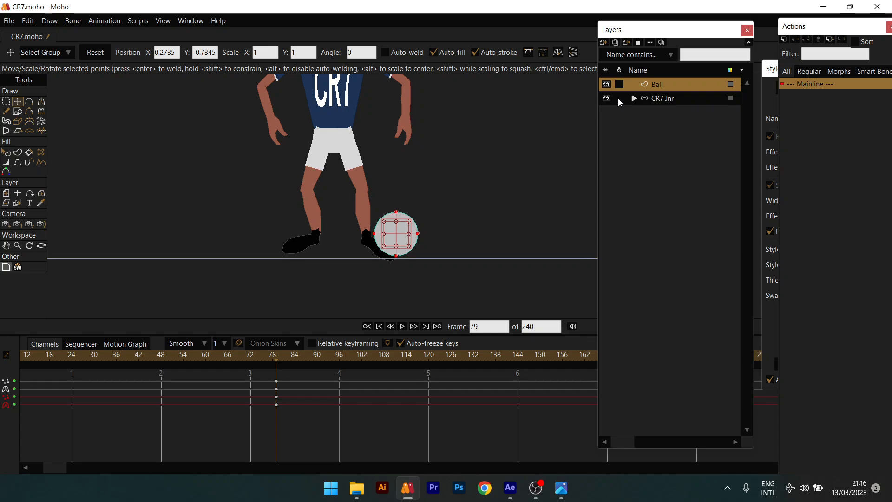
{"action": "left_click", "coordinate": [619, 99]}
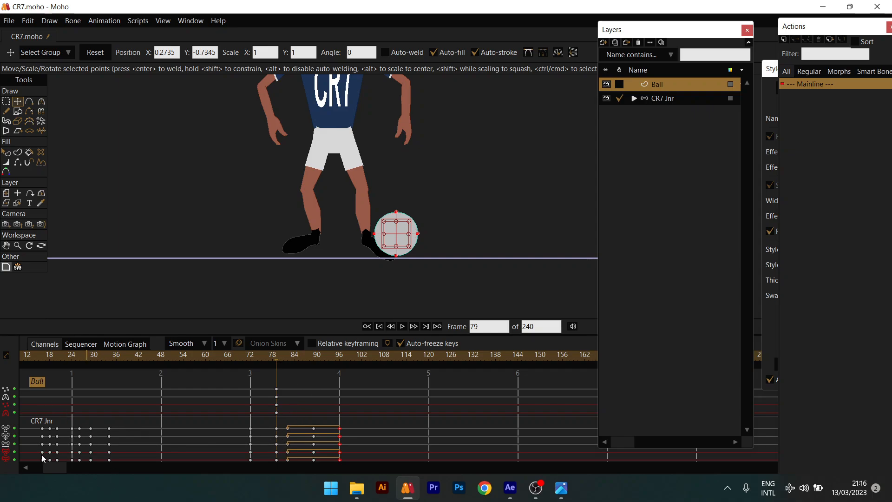
{"action": "left_click_drag", "start_coordinate": [43, 455], "coordinate": [141, 437]}
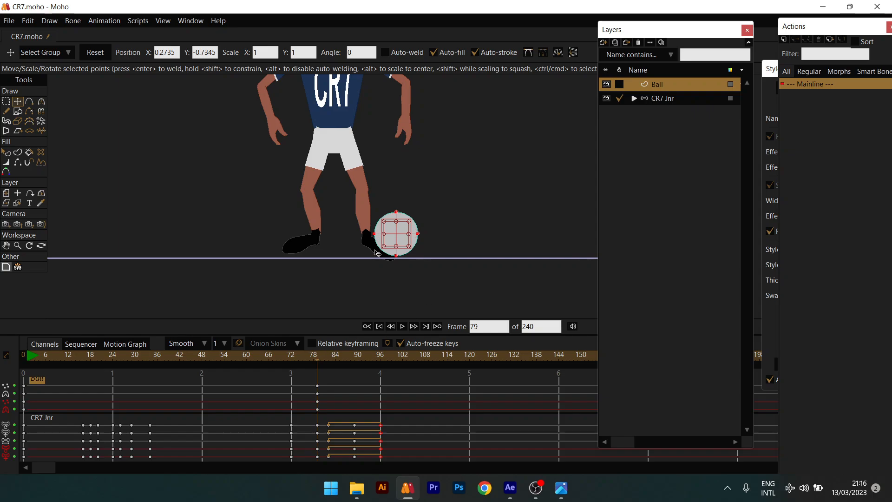
At frame 82, move the ball up beside the raised knee, to about X 0.41, Y -0.32, and play the kick back.
{"action": "left_click", "coordinate": [322, 357]}
{"action": "left_click", "coordinate": [325, 356]}
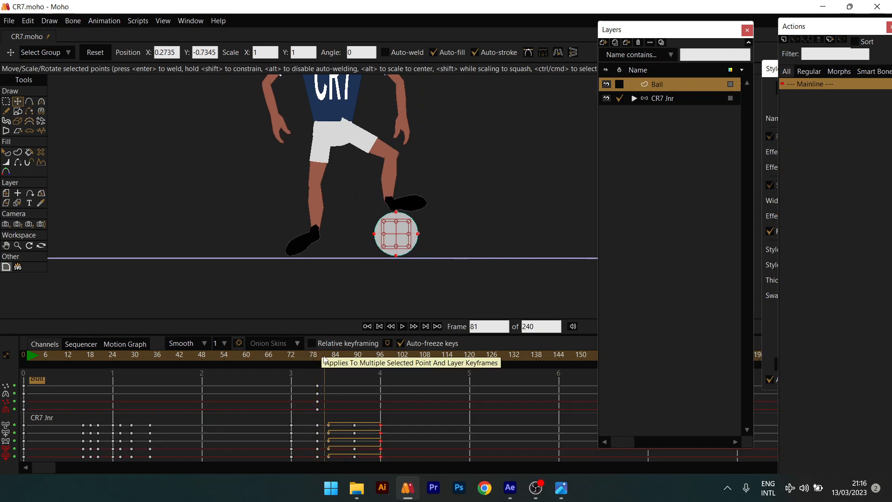
{"action": "left_click", "coordinate": [328, 357]}
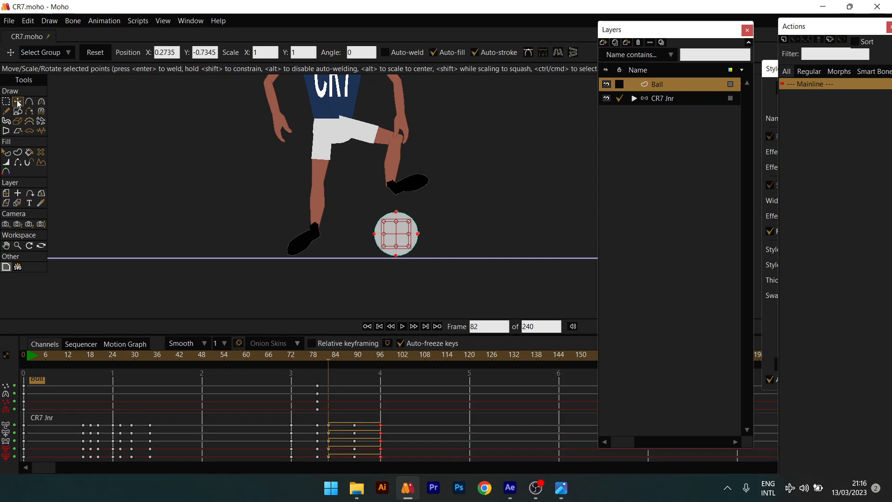
{"action": "left_click_drag", "start_coordinate": [398, 242], "coordinate": [430, 147]}
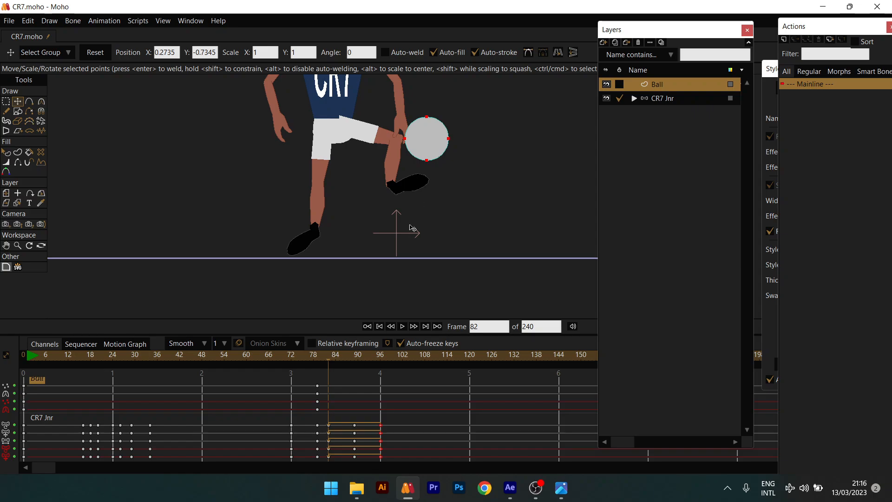
{"action": "left_click_drag", "start_coordinate": [325, 357], "coordinate": [320, 360]}
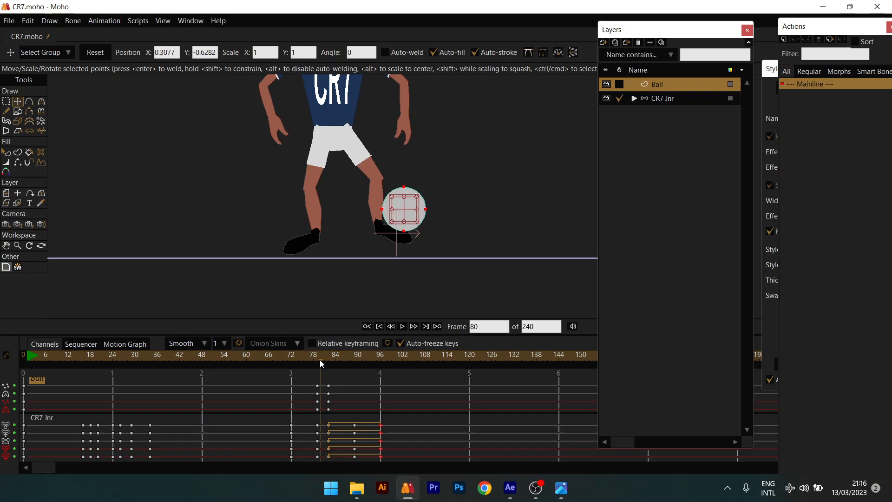
{"action": "key", "text": "space"}
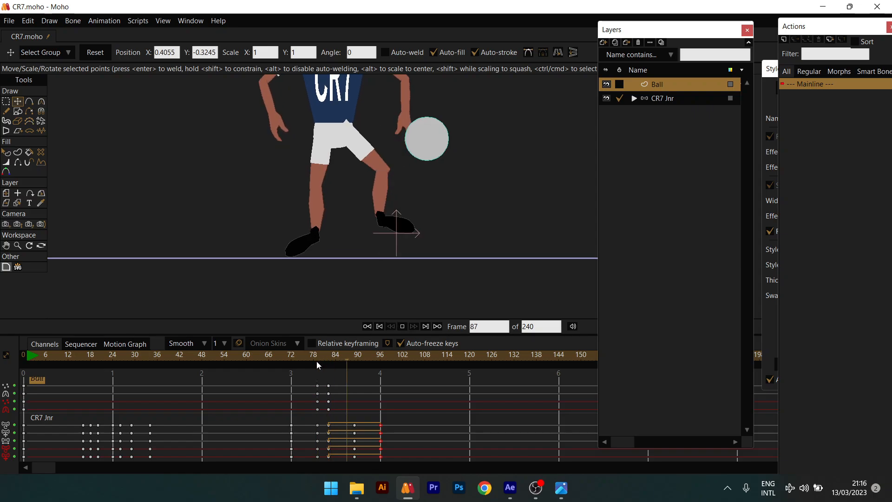
{"action": "key", "text": "space"}
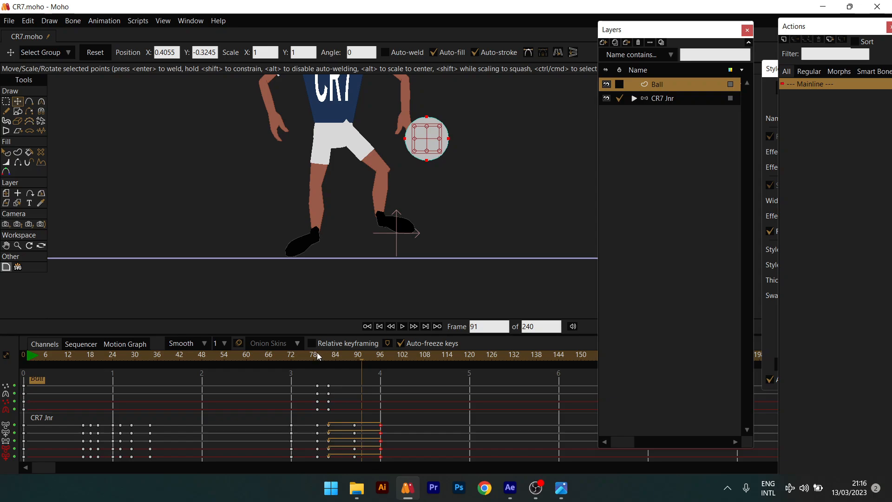
{"action": "left_click", "coordinate": [318, 356]}
{"action": "key", "text": "space"}
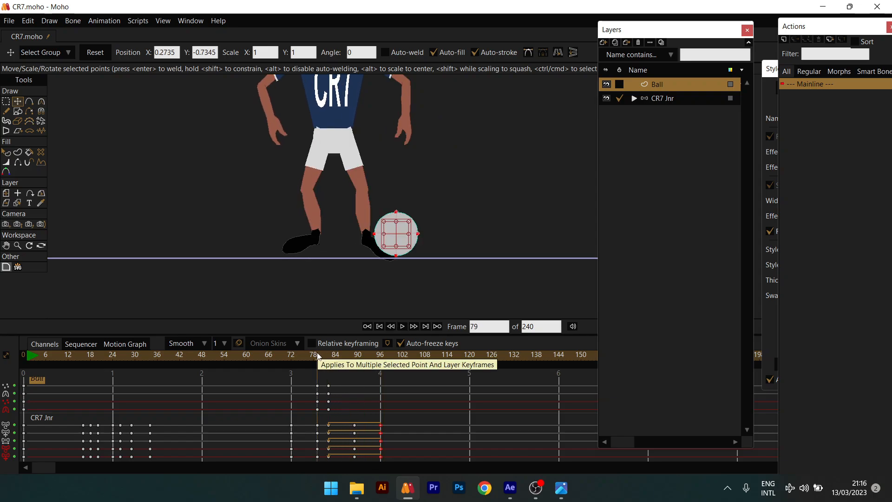
At frame 89, lower the ball onto the foot, to about X 0.32, Y -0.66, and go to frame 96.
{"action": "left_click_drag", "start_coordinate": [319, 354], "coordinate": [357, 356]}
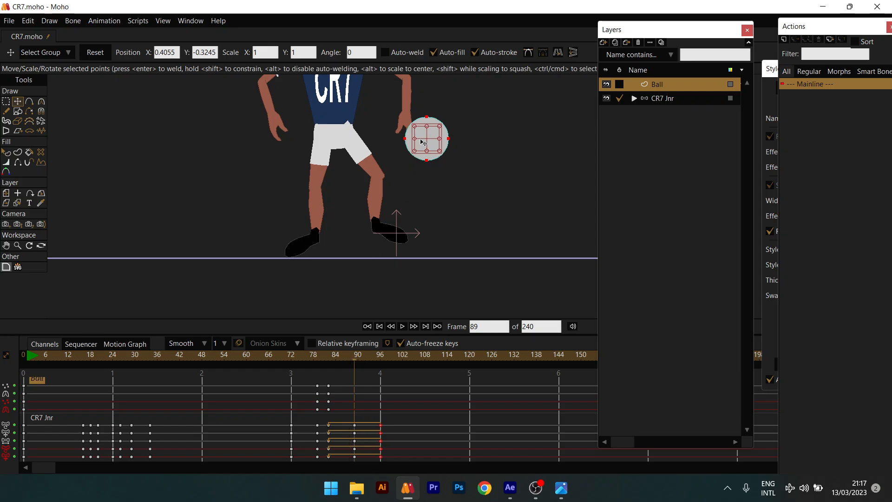
{"action": "left_click_drag", "start_coordinate": [422, 142], "coordinate": [404, 219]}
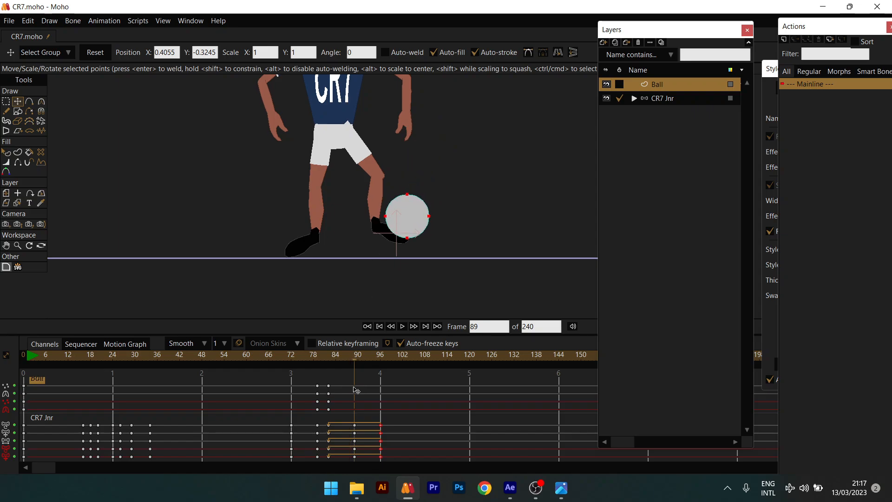
{"action": "left_click_drag", "start_coordinate": [331, 354], "coordinate": [380, 355]}
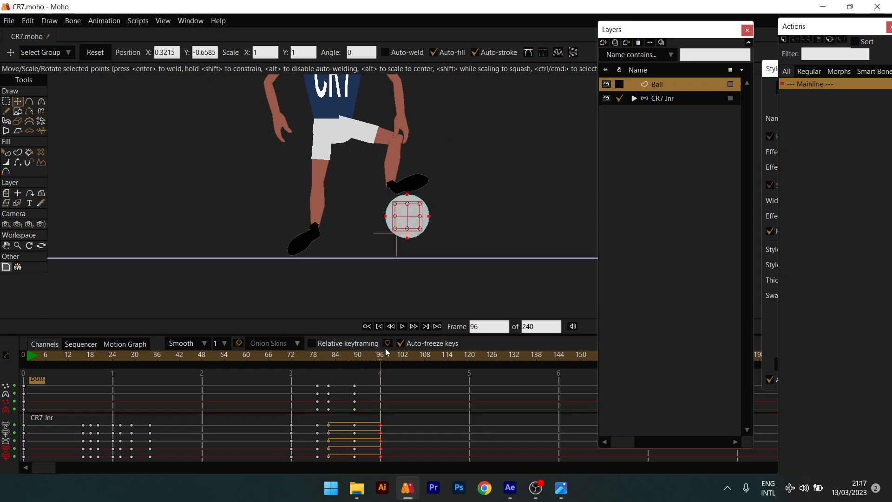
Copy the ball's frame 82 keyframes to frame 96 and play the kick back.
{"action": "left_click_drag", "start_coordinate": [419, 223], "coordinate": [441, 122]}
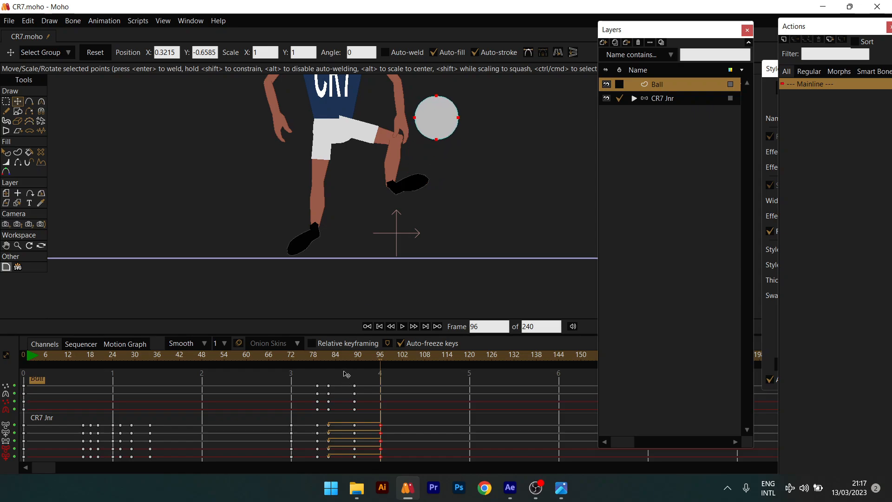
{"action": "left_click_drag", "start_coordinate": [327, 412], "coordinate": [326, 412]}
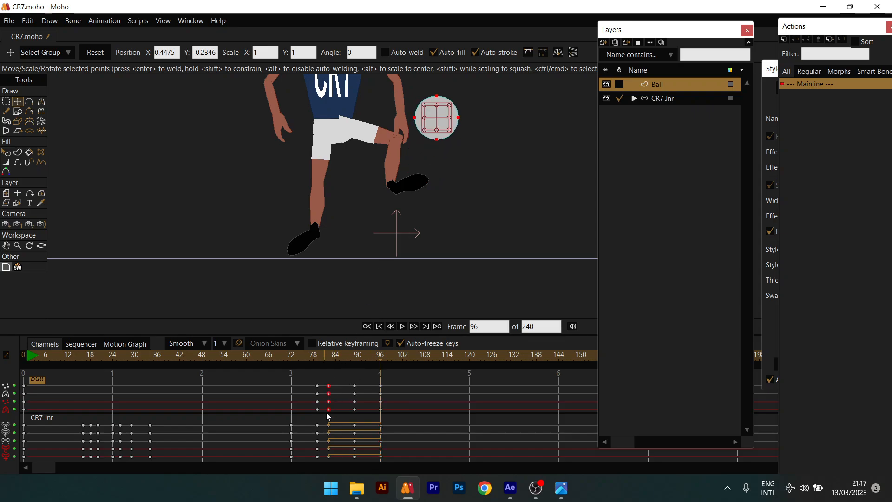
{"action": "key", "text": "ctrl+v"}
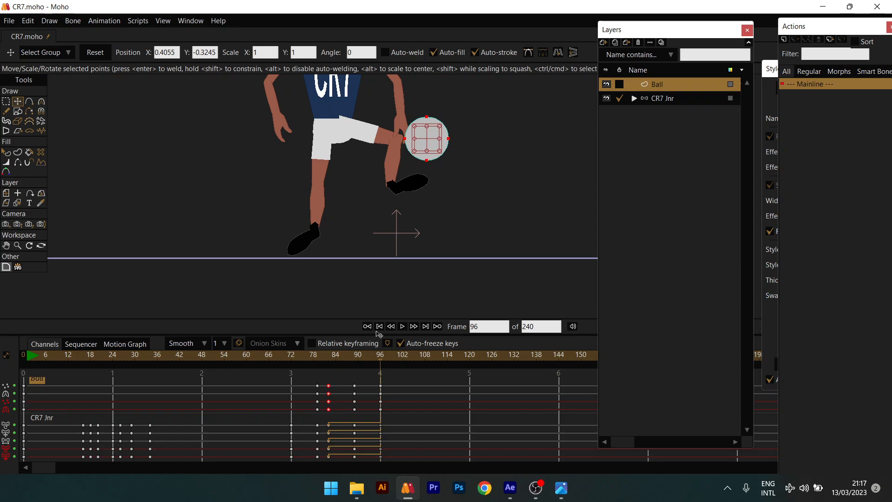
{"action": "key", "text": "space"}
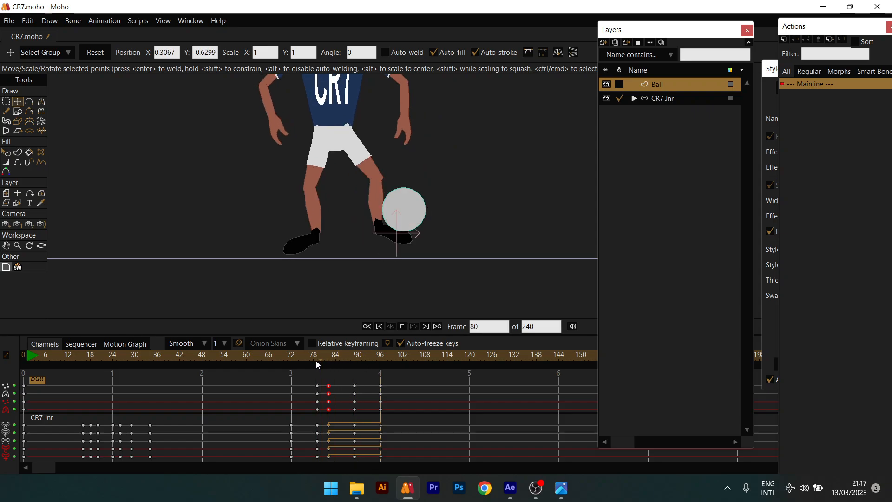
{"action": "left_click", "coordinate": [328, 361]}
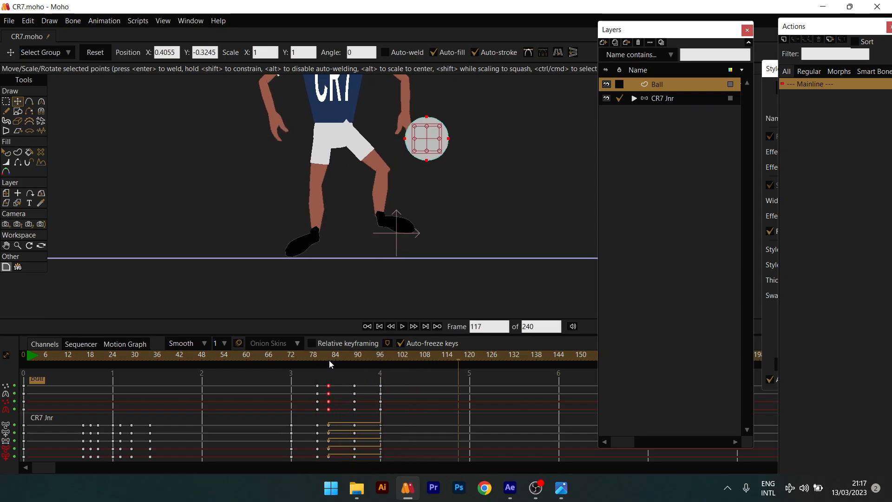
{"action": "key", "text": "space"}
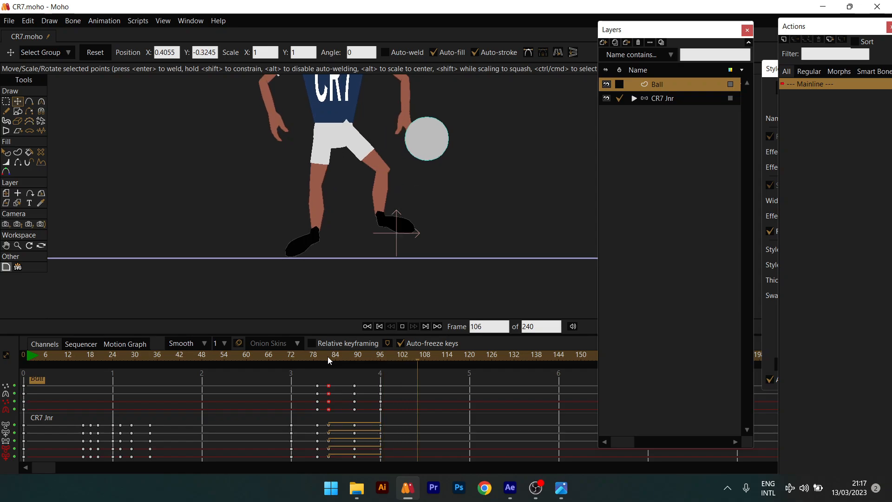
{"action": "key", "text": "space"}
{"action": "left_click", "coordinate": [327, 356]}
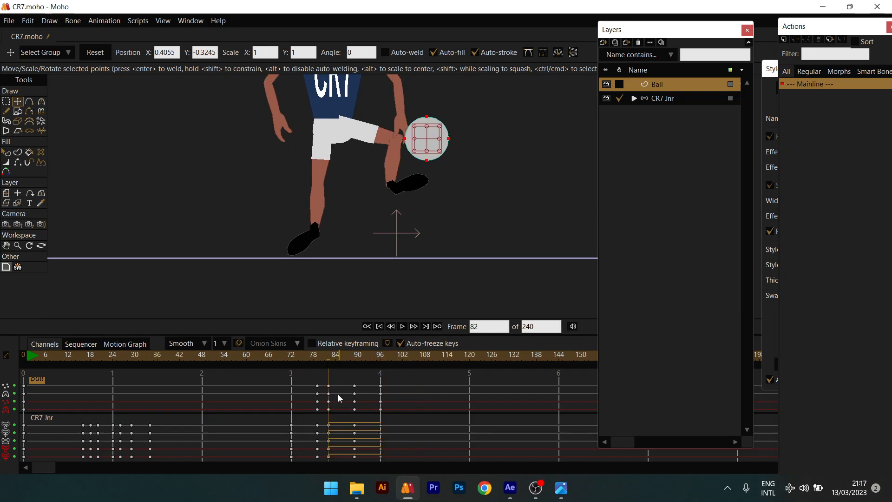
Try retiming the ball's frame 82 keyframes to frame 83 and raising the ball at frame 86 to about X 0.42, Y -0.28.
{"action": "mouse_move", "coordinate": [338, 382]}
{"action": "left_mouse_down"}
{"action": "mouse_move", "coordinate": [327, 414]}
{"action": "mouse_move", "coordinate": [333, 385]}
{"action": "left_mouse_up"}
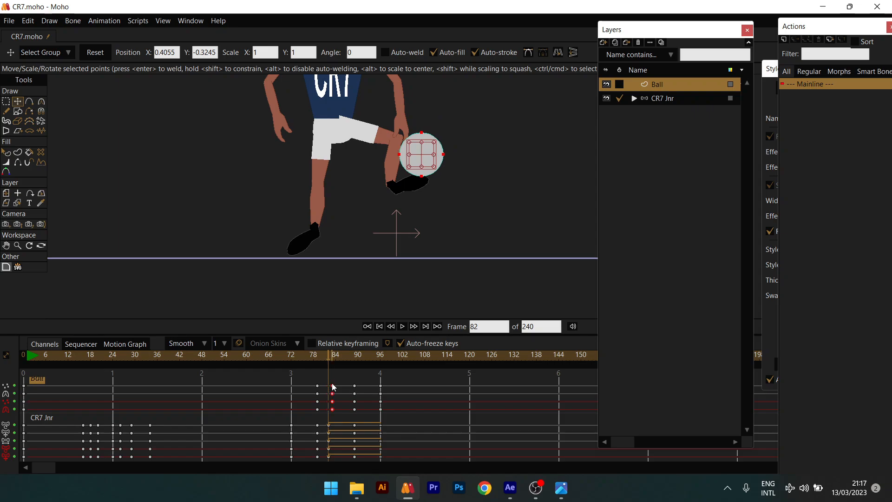
{"action": "left_click_drag", "start_coordinate": [324, 356], "coordinate": [345, 359]}
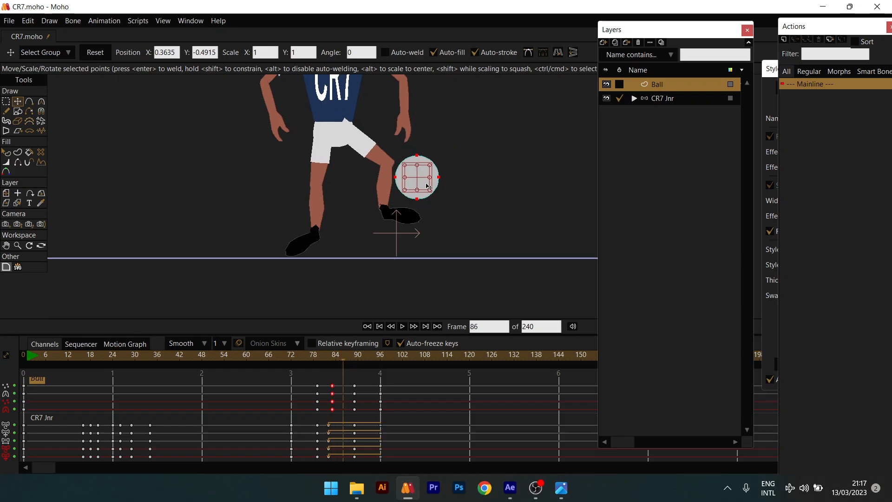
{"action": "left_click_drag", "start_coordinate": [420, 179], "coordinate": [431, 130]}
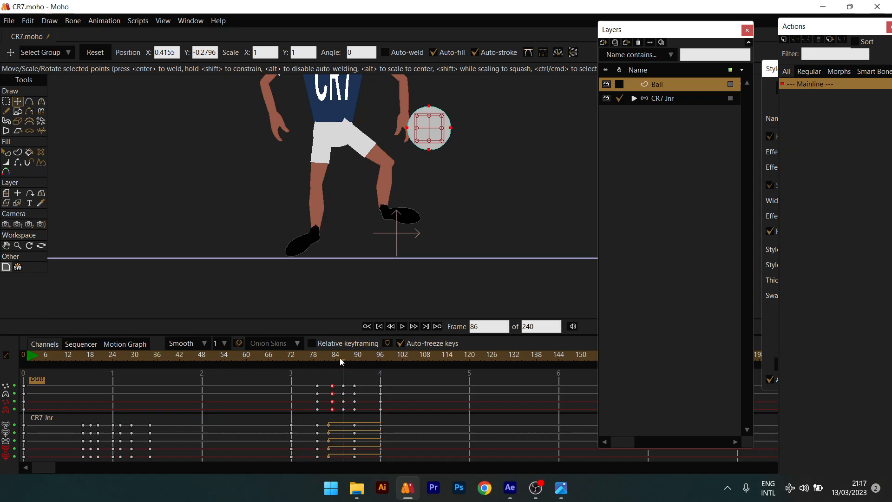
{"action": "left_click_drag", "start_coordinate": [342, 362], "coordinate": [333, 361]}
{"action": "key", "text": "space"}
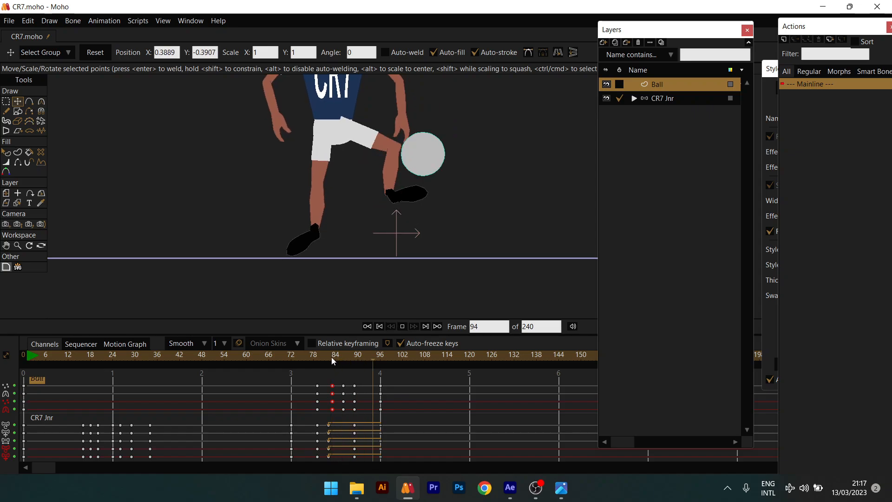
{"action": "key", "text": "space"}
At frame 92, raise the ball to about X 0.39, Y -0.32, and select its frame 96 keyframes.
{"action": "left_click_drag", "start_coordinate": [338, 359], "coordinate": [366, 357]}
{"action": "left_click_drag", "start_coordinate": [419, 188], "coordinate": [428, 140]}
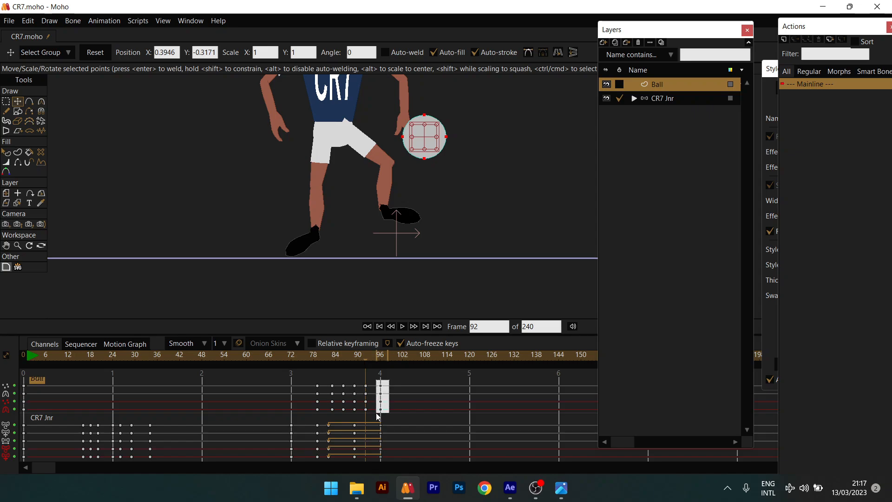
{"action": "left_click_drag", "start_coordinate": [375, 412], "coordinate": [376, 413]}
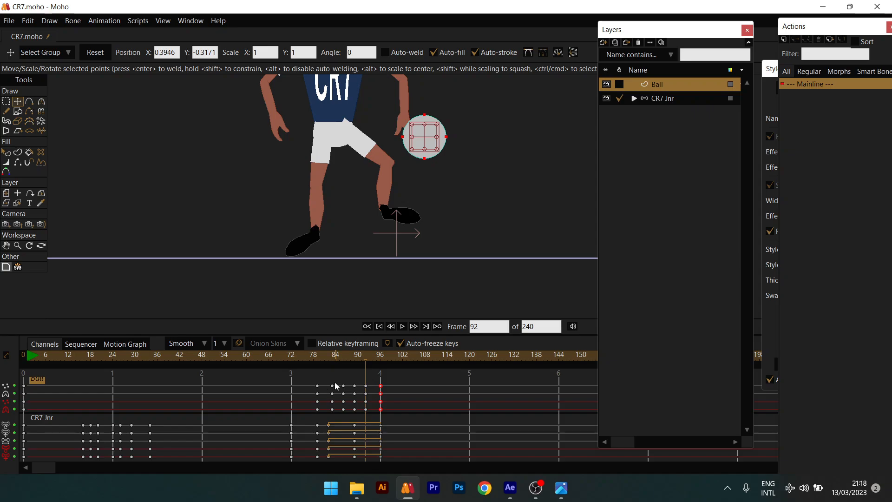
Try shifting the ball's frame 89 keyframes to frame 90, check the contact with the foot, and return them to frame 89.
{"action": "left_click", "coordinate": [356, 359]}
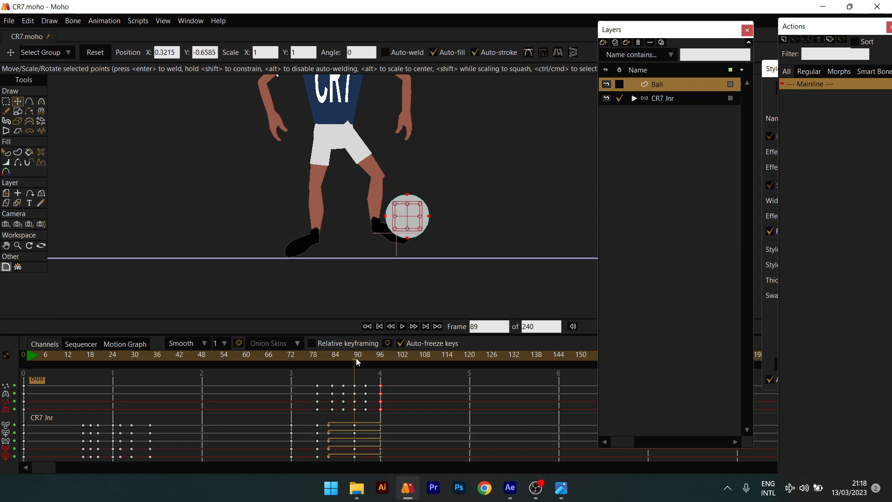
{"action": "mouse_move", "coordinate": [358, 382]}
{"action": "left_mouse_down"}
{"action": "mouse_move", "coordinate": [355, 410]}
{"action": "mouse_move", "coordinate": [361, 388]}
{"action": "left_mouse_up"}
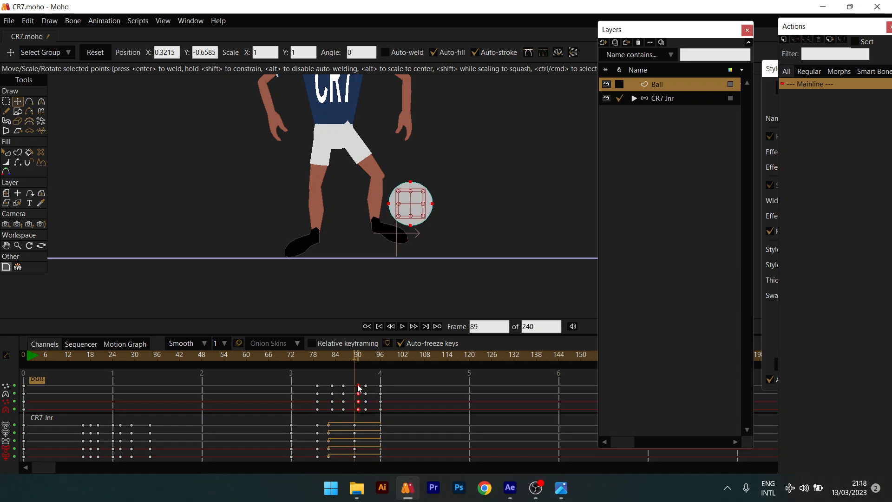
{"action": "left_click", "coordinate": [347, 358]}
{"action": "left_click_drag", "start_coordinate": [348, 356], "coordinate": [358, 371]}
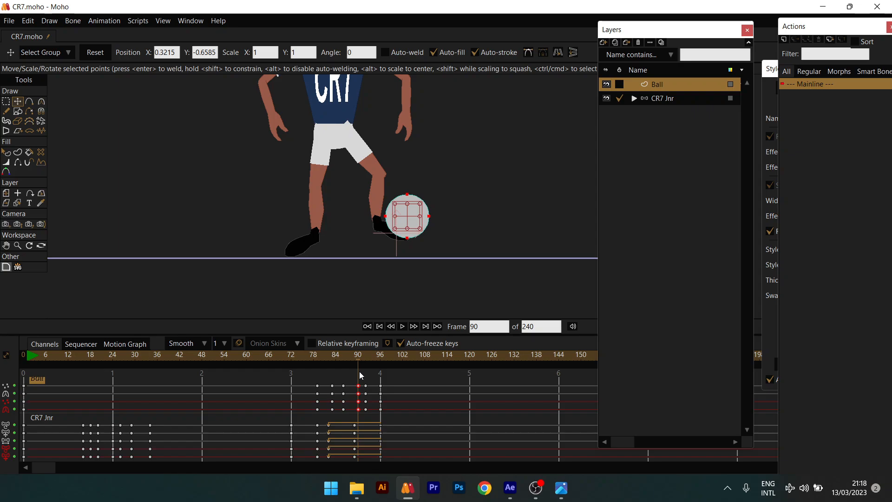
{"action": "left_click_drag", "start_coordinate": [359, 372], "coordinate": [354, 386]}
Move the ball's frame 83 keyframes back to frame 82 and delete its keyframes at frames 86 and 92.
{"action": "left_click_drag", "start_coordinate": [356, 356], "coordinate": [381, 362]}
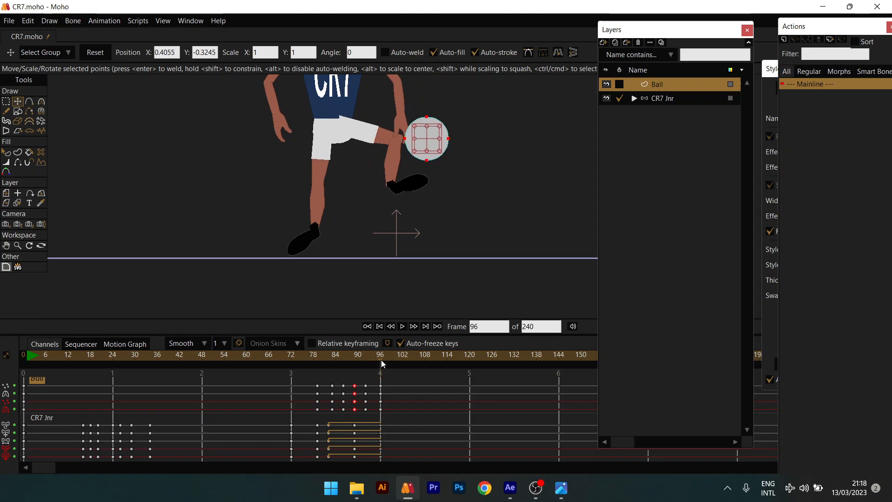
{"action": "left_click_drag", "start_coordinate": [381, 360], "coordinate": [330, 387]}
{"action": "left_click", "coordinate": [329, 359]}
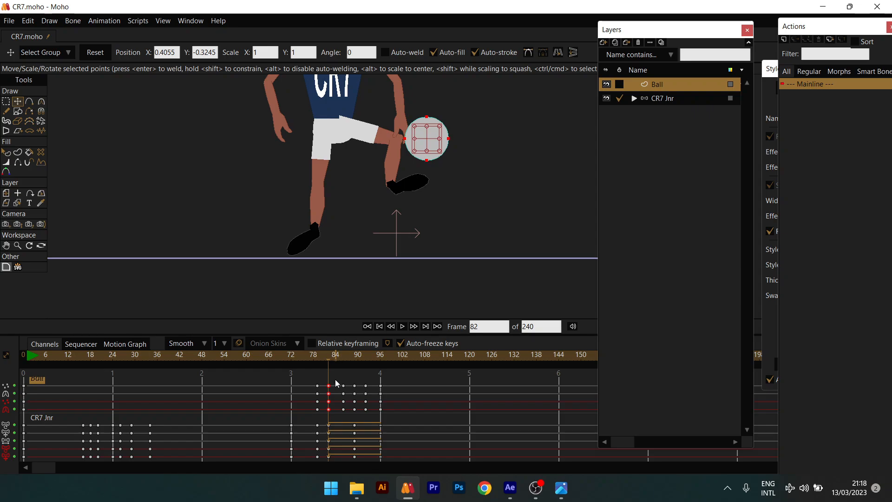
{"action": "mouse_move", "coordinate": [329, 408]}
{"action": "left_mouse_down"}
{"action": "mouse_move", "coordinate": [347, 416]}
{"action": "mouse_move", "coordinate": [345, 408]}
{"action": "left_mouse_up"}
{"action": "left_click_drag", "start_coordinate": [363, 378], "coordinate": [372, 412]}
{"action": "key", "text": "Delete"}
Set the ball's frame 96 keyframes to Cycle interpolation, looping back to absolute frame 82.
{"action": "left_click_drag", "start_coordinate": [330, 357], "coordinate": [382, 368]}
{"action": "left_click_drag", "start_coordinate": [384, 383], "coordinate": [379, 410]}
{"action": "right_click", "coordinate": [380, 386]}
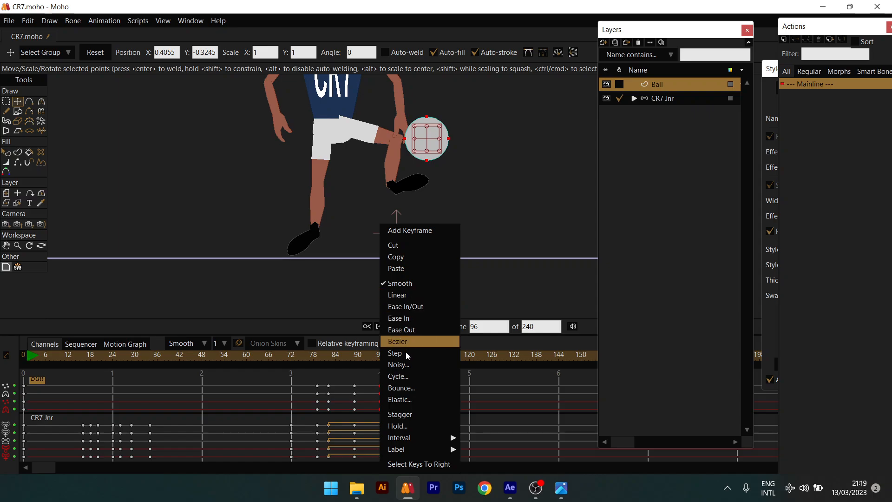
{"action": "left_click", "coordinate": [405, 374]}
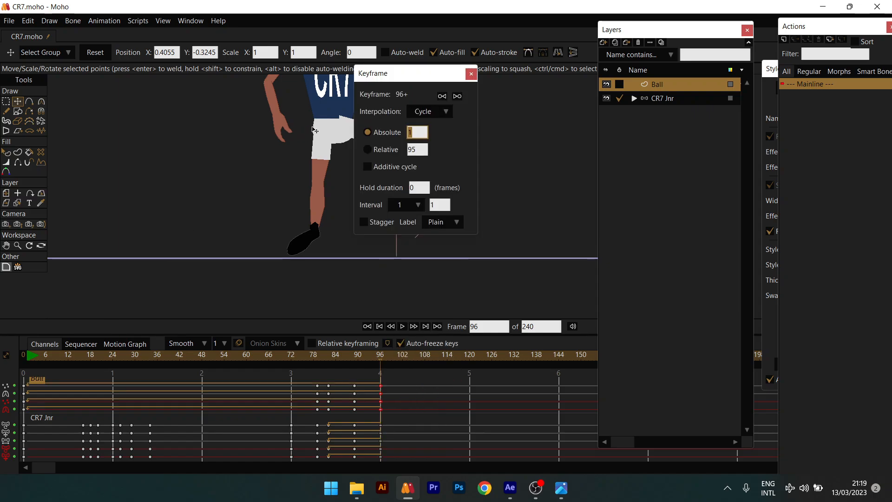
{"action": "type", "text": "82"}
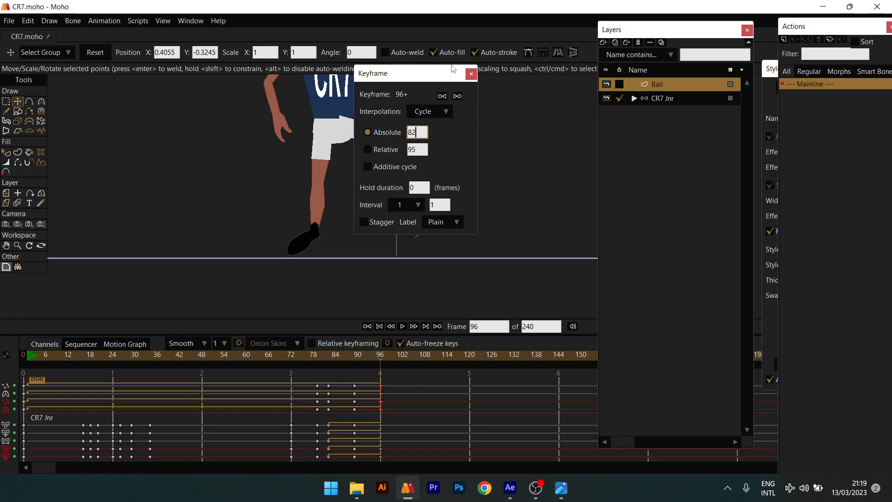
{"action": "key", "text": "Return"}
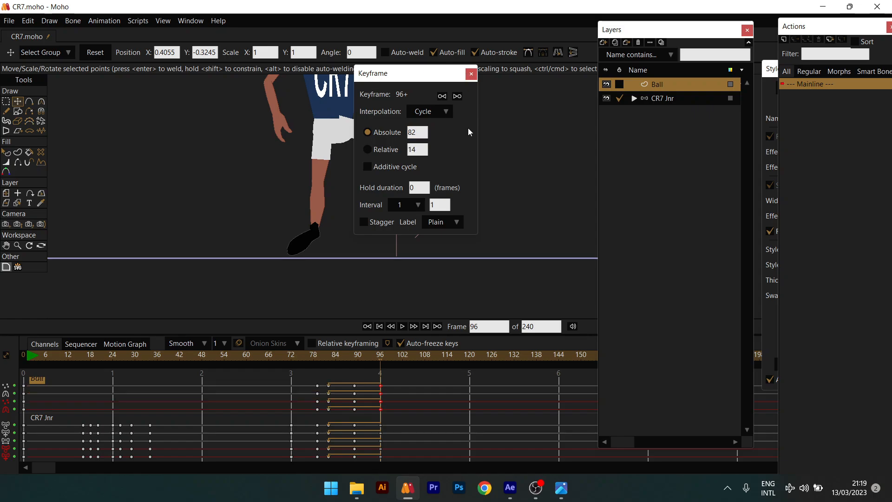
{"action": "left_click", "coordinate": [470, 74]}
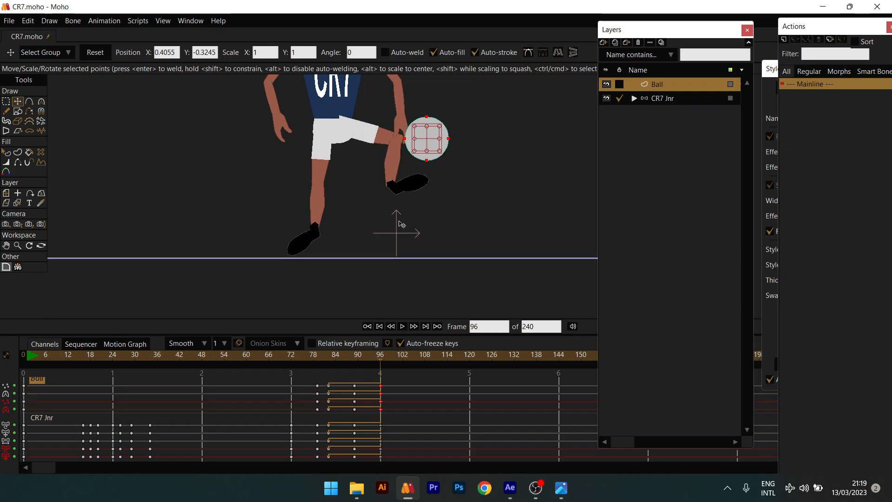
Play the animation from frame 82 and check the looping ball against the kicking foot, close up and with the whole character in view.
{"action": "left_click", "coordinate": [329, 358]}
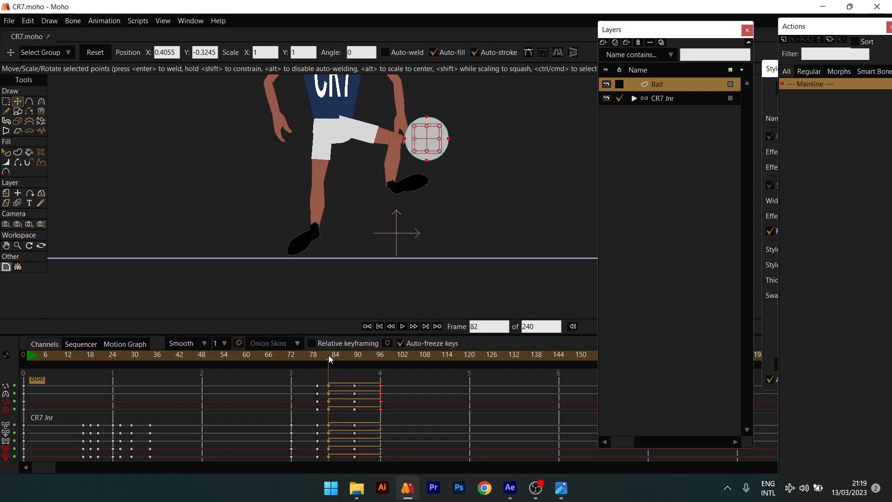
{"action": "key", "text": "space"}
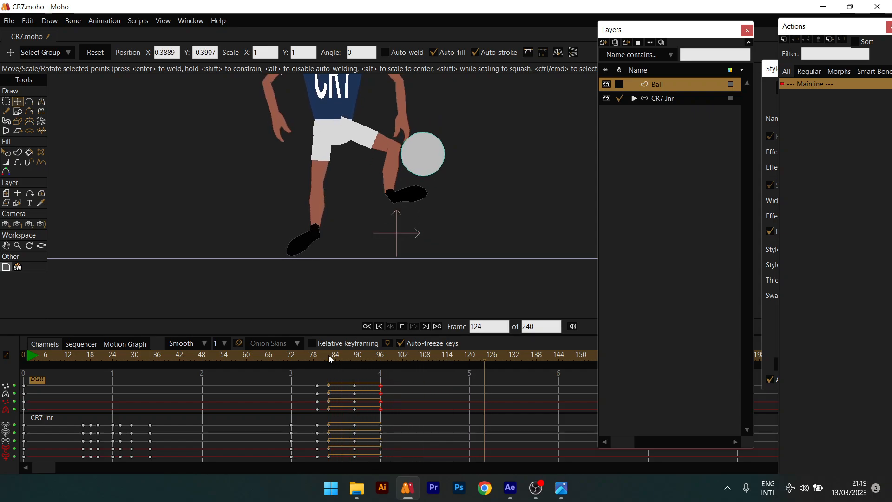
{"action": "scroll", "coordinate": [424, 221], "scroll_direction": "down", "scroll_amount": 5}
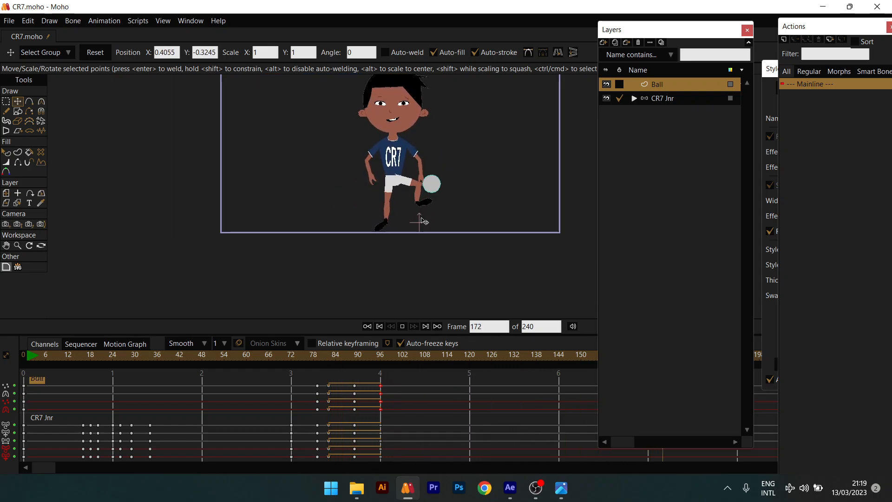
{"action": "scroll", "coordinate": [424, 221], "scroll_direction": "up", "scroll_amount": 5}
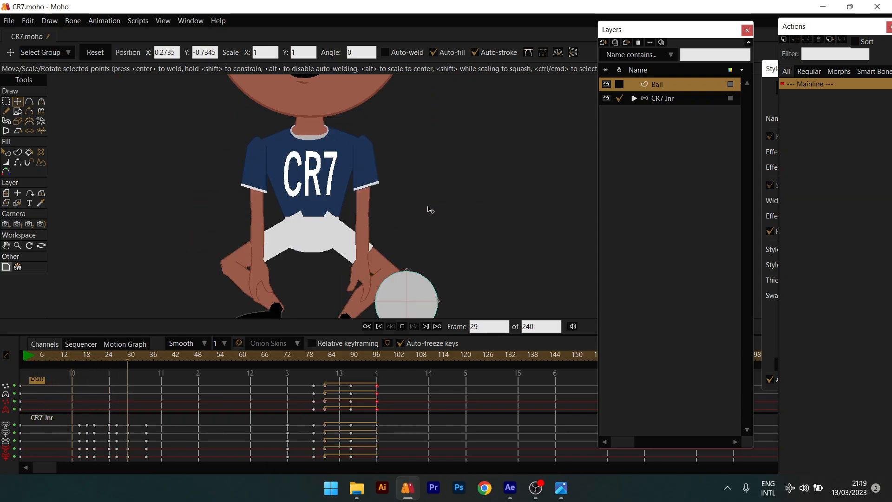
{"action": "scroll", "coordinate": [430, 210], "scroll_direction": "down", "scroll_amount": 5}
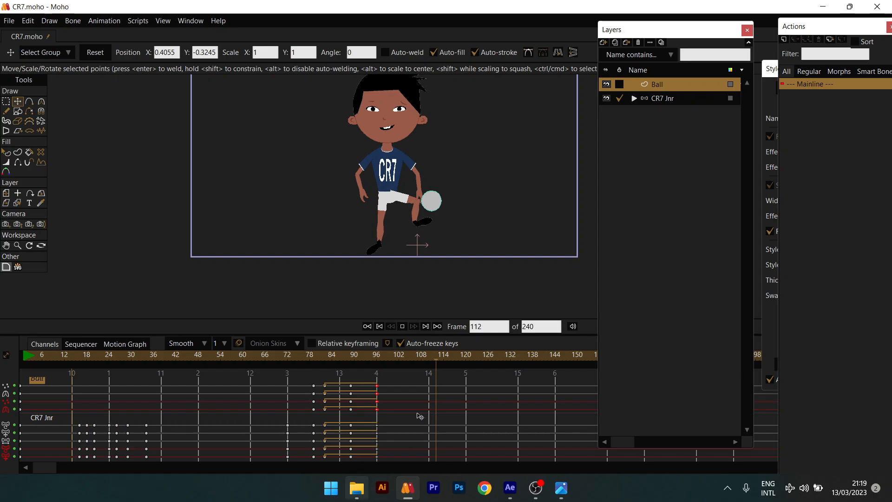
{"action": "key", "text": "space"}
At frame 85, raise the ball to about X 0.40, Y -0.24, and play the loop from frame 82.
{"action": "right_click", "coordinate": [177, 433]}
{"action": "left_click", "coordinate": [324, 394]}
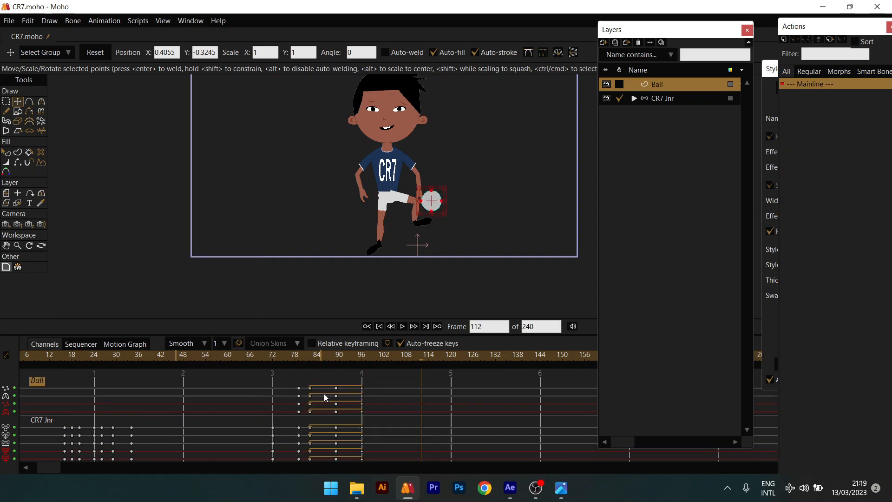
{"action": "left_click", "coordinate": [325, 360]}
{"action": "left_click_drag", "start_coordinate": [324, 361], "coordinate": [320, 360]}
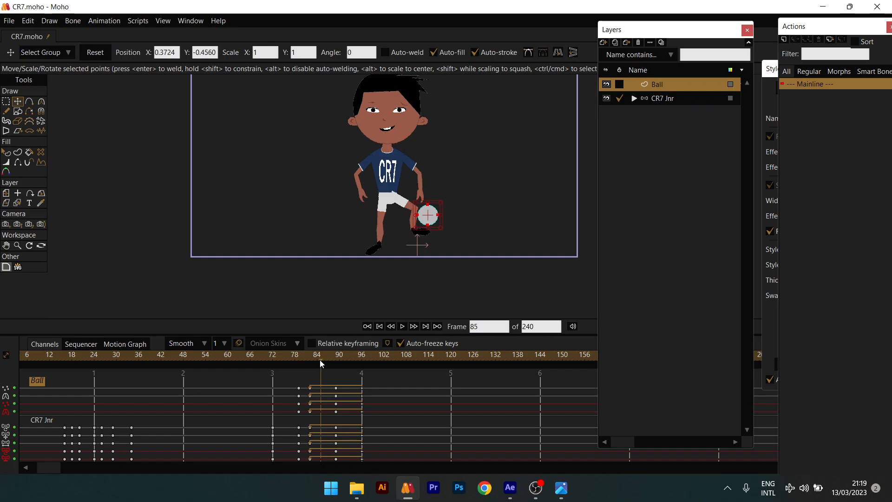
{"action": "left_click_drag", "start_coordinate": [430, 213], "coordinate": [433, 189]}
{"action": "left_click", "coordinate": [310, 360]}
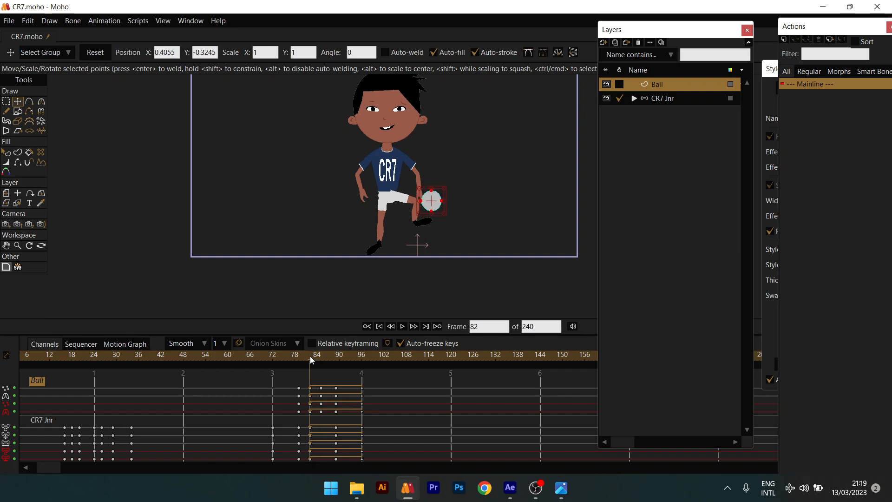
{"action": "key", "text": "space"}
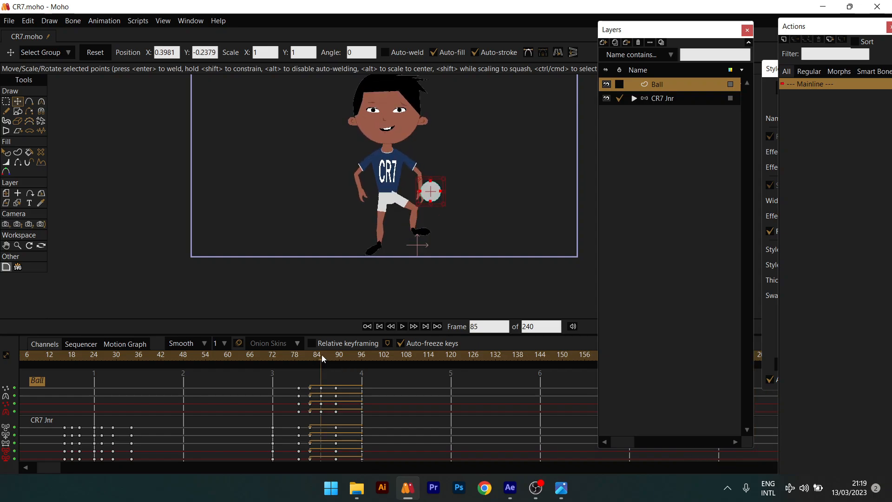
At frame 92, lower the ball slightly beside the foot and return to frame 82.
{"action": "left_click", "coordinate": [331, 356]}
{"action": "left_click_drag", "start_coordinate": [333, 356], "coordinate": [355, 364]}
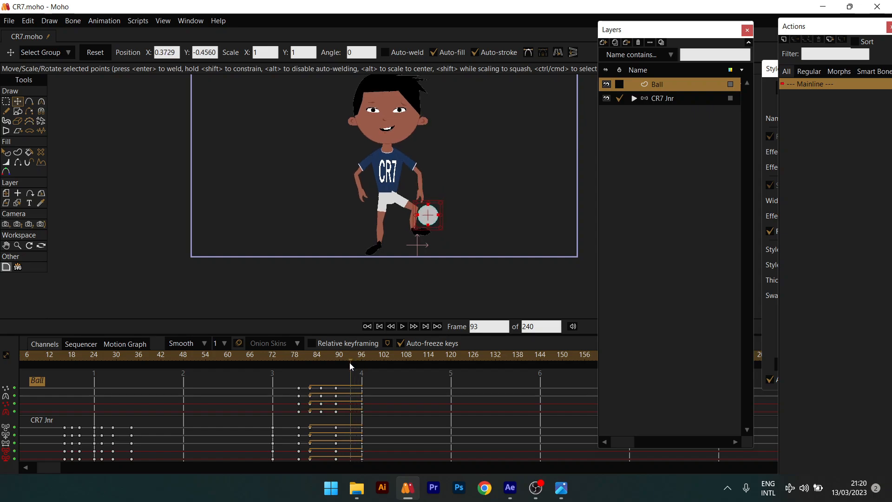
{"action": "mouse_move", "coordinate": [345, 364]}
{"action": "left_mouse_down"}
{"action": "mouse_move", "coordinate": [338, 366]}
{"action": "mouse_move", "coordinate": [346, 364]}
{"action": "left_mouse_up"}
{"action": "left_click_drag", "start_coordinate": [421, 229], "coordinate": [423, 231]}
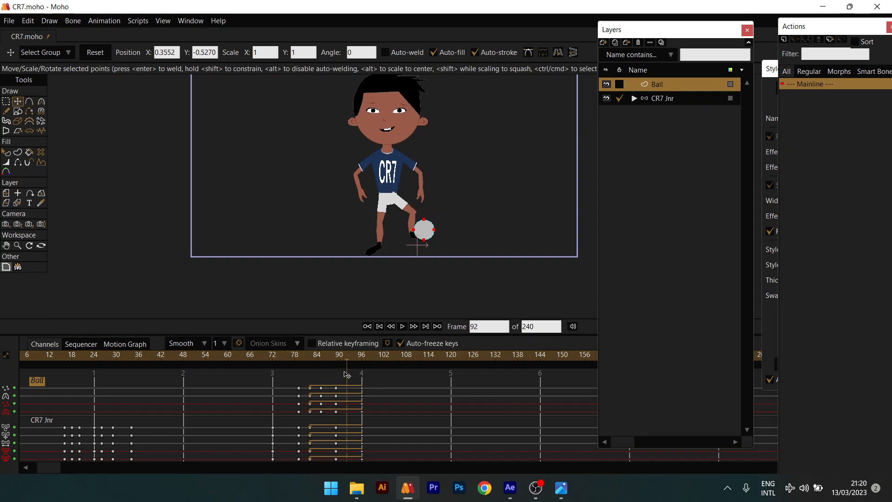
{"action": "left_click", "coordinate": [310, 357]}
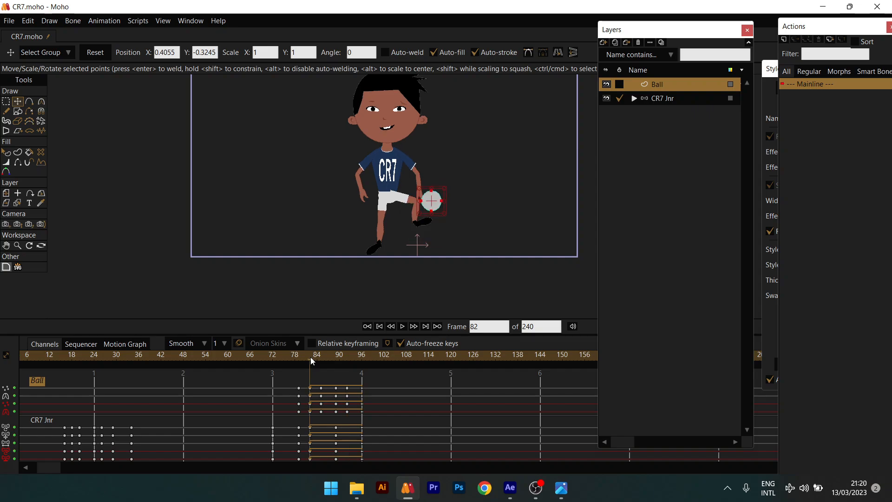
Play the kicking loop from frame 82, raise the ball slightly above the lifted foot at frame 82, and check its following keyframes.
{"action": "left_click", "coordinate": [307, 357]}
{"action": "key", "text": "space"}
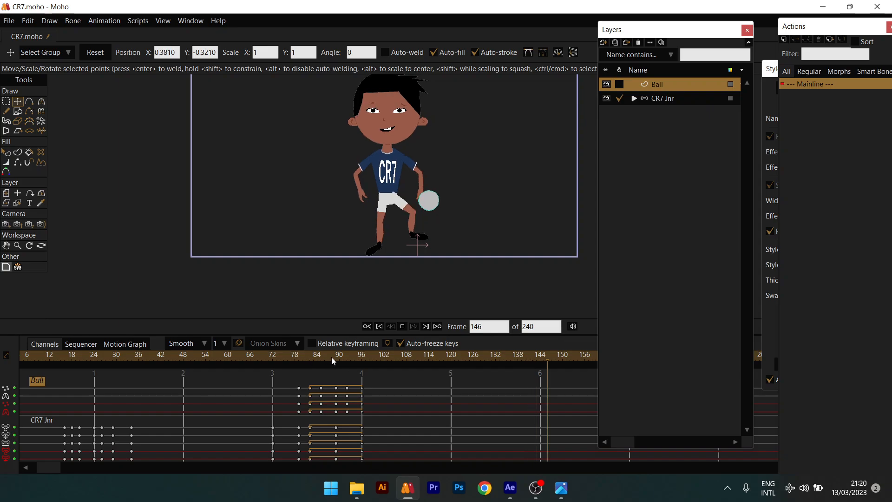
{"action": "key", "text": "space"}
{"action": "left_click", "coordinate": [310, 356]}
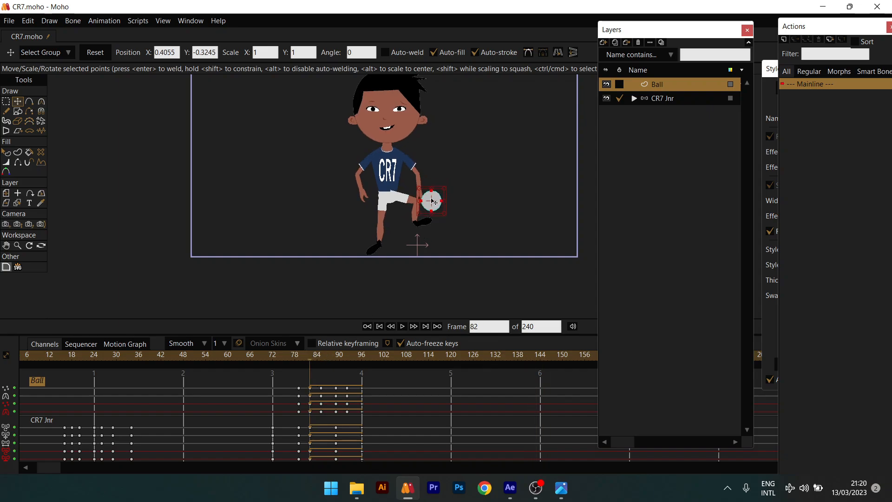
{"action": "left_click_drag", "start_coordinate": [433, 200], "coordinate": [434, 191]}
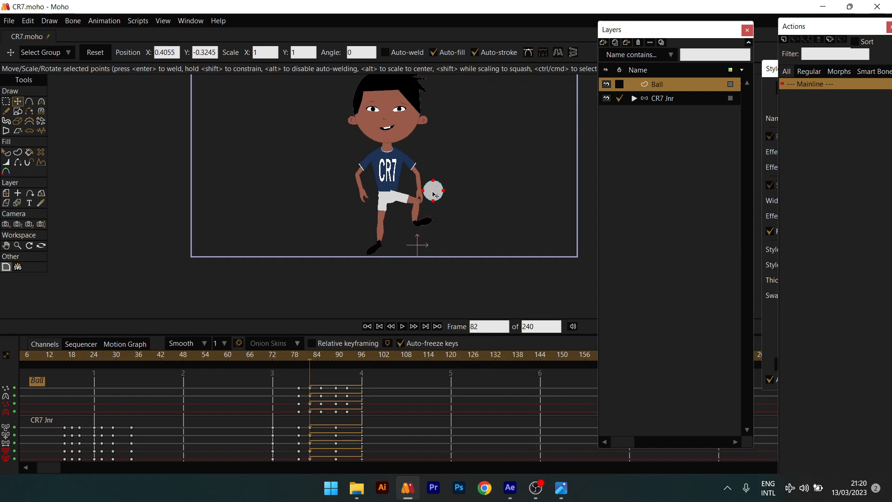
{"action": "left_click", "coordinate": [322, 362]}
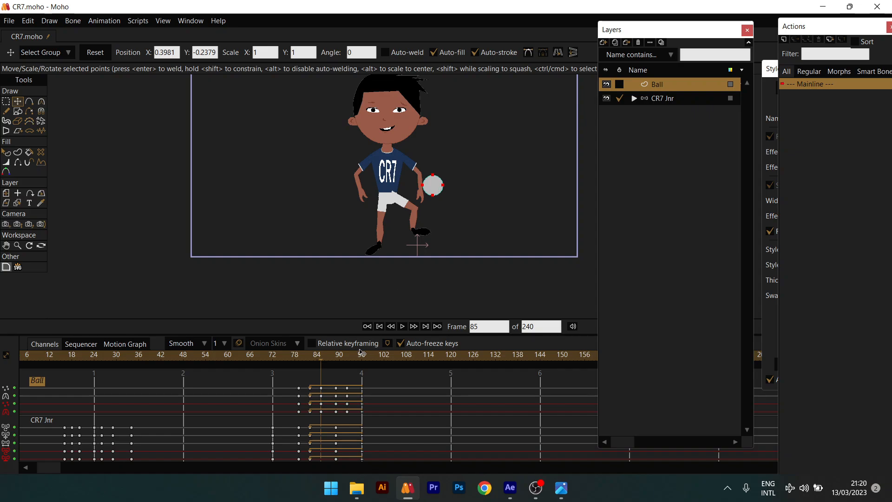
{"action": "mouse_move", "coordinate": [336, 358]}
{"action": "left_mouse_down"}
{"action": "mouse_move", "coordinate": [311, 367]}
{"action": "mouse_move", "coordinate": [339, 367]}
{"action": "left_mouse_up"}
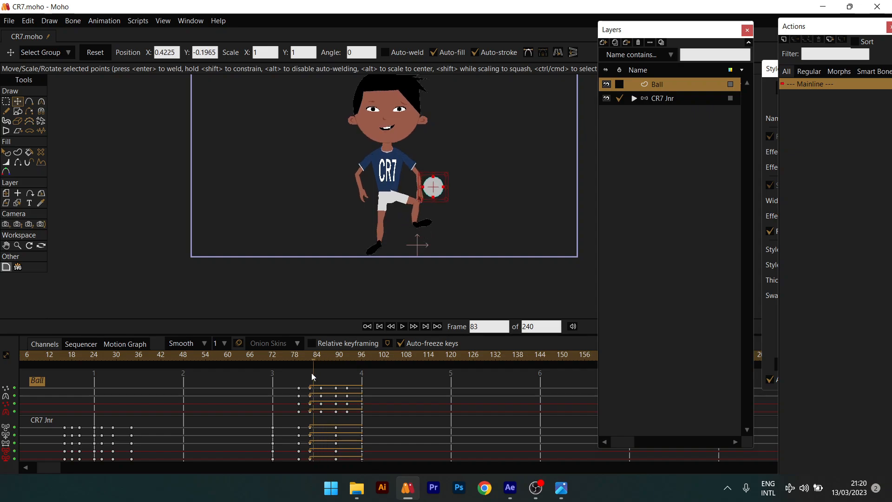
Play the whole animation and examine the jump and the ball's looping bounce against the kicking foot, both close up and with the full character in view.
{"action": "key", "text": "space"}
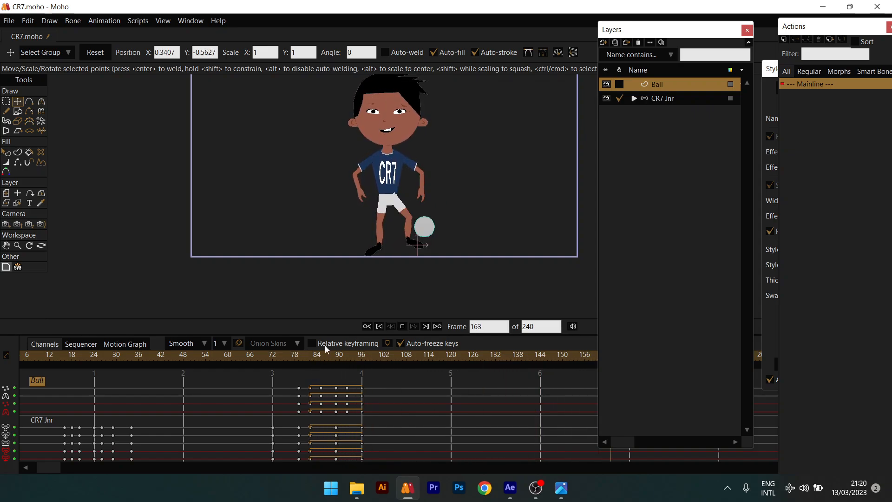
{"action": "scroll", "coordinate": [435, 190], "scroll_direction": "down", "scroll_amount": 9}
{"action": "scroll", "coordinate": [461, 198], "scroll_direction": "up", "scroll_amount": 10}
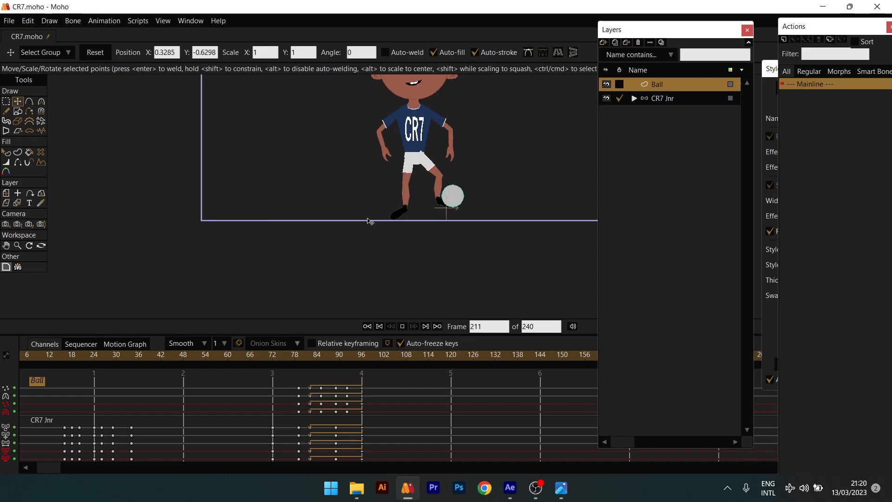
{"action": "left_click_drag", "start_coordinate": [368, 252], "coordinate": [342, 317]}
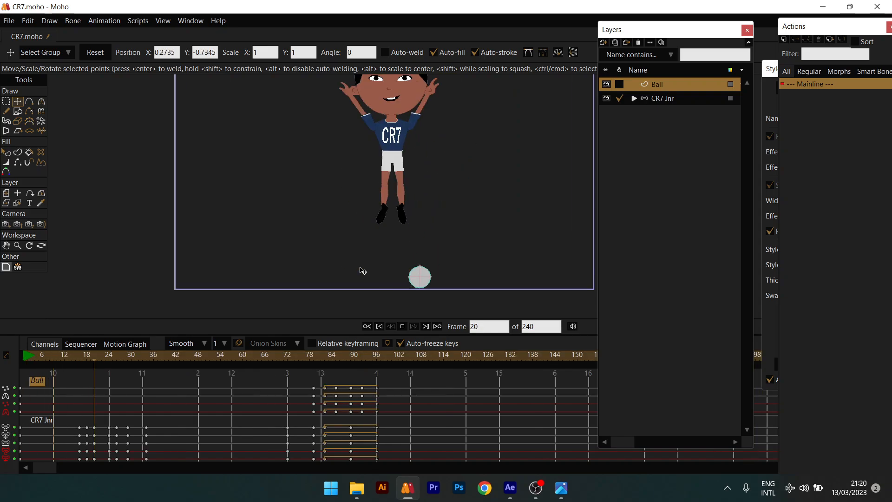
{"action": "scroll", "coordinate": [438, 227], "scroll_direction": "down", "scroll_amount": 4}
{"action": "scroll", "coordinate": [406, 250], "scroll_direction": "up", "scroll_amount": 2}
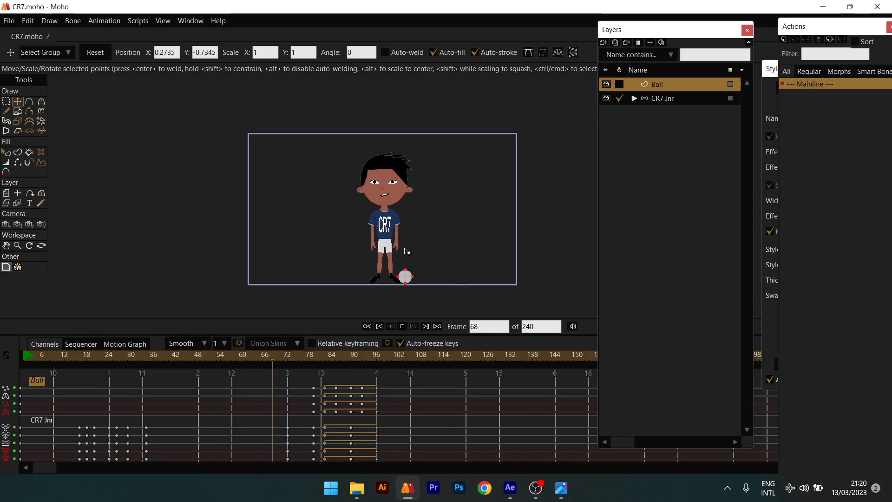
{"action": "scroll", "coordinate": [405, 251], "scroll_direction": "up", "scroll_amount": 2}
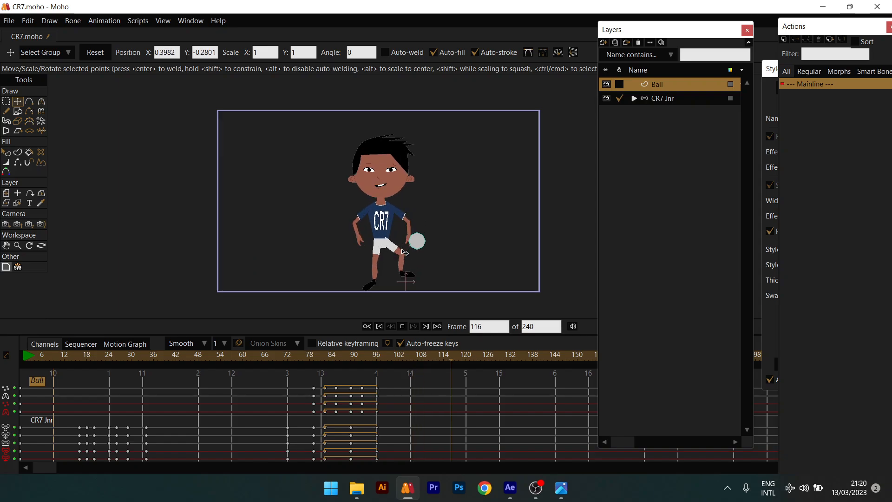
{"action": "scroll", "coordinate": [404, 251], "scroll_direction": "up", "scroll_amount": 2}
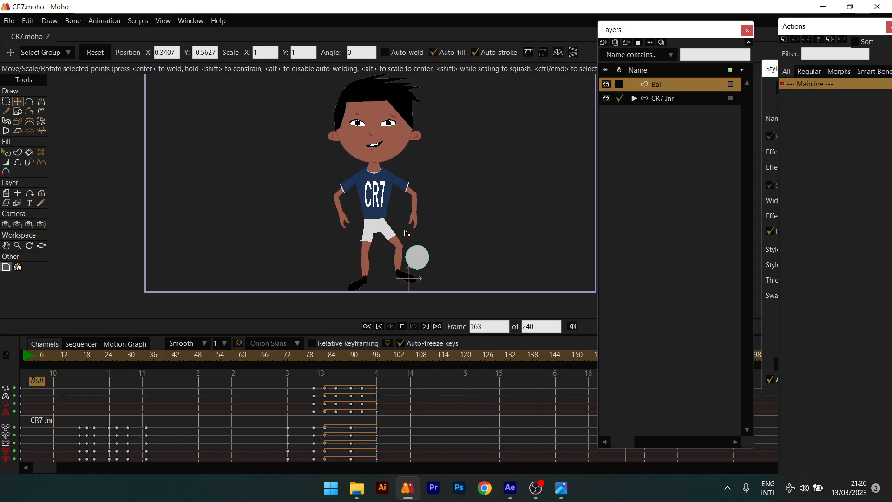
{"action": "scroll", "coordinate": [408, 246], "scroll_direction": "down", "scroll_amount": 1}
{"action": "scroll", "coordinate": [418, 242], "scroll_direction": "up", "scroll_amount": 2}
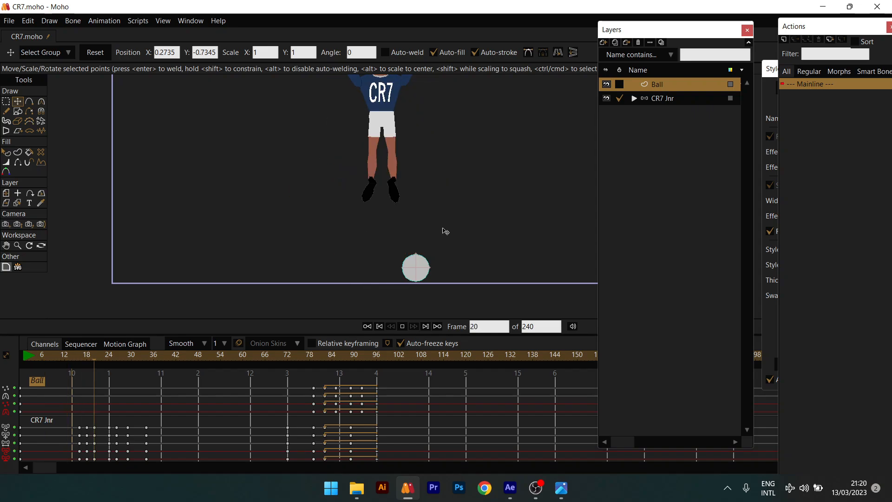
{"action": "scroll", "coordinate": [445, 231], "scroll_direction": "down", "scroll_amount": 2}
{"action": "scroll", "coordinate": [412, 239], "scroll_direction": "up", "scroll_amount": 1}
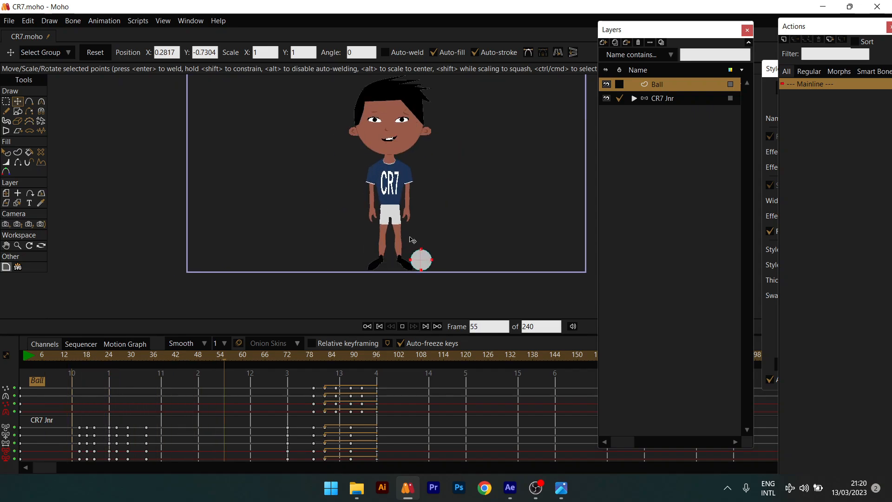
{"action": "left_click", "coordinate": [410, 237]}
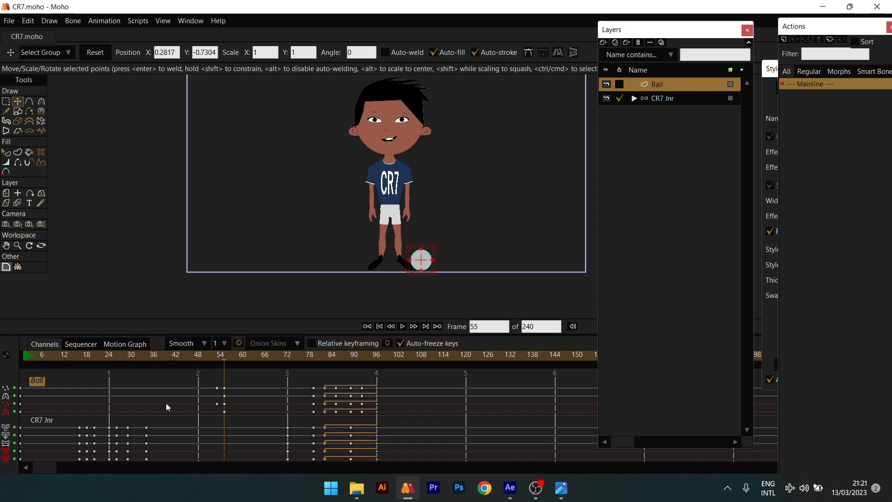
Return the animation to frame 0 and examine the character's face close up.
{"action": "left_click", "coordinate": [369, 327]}
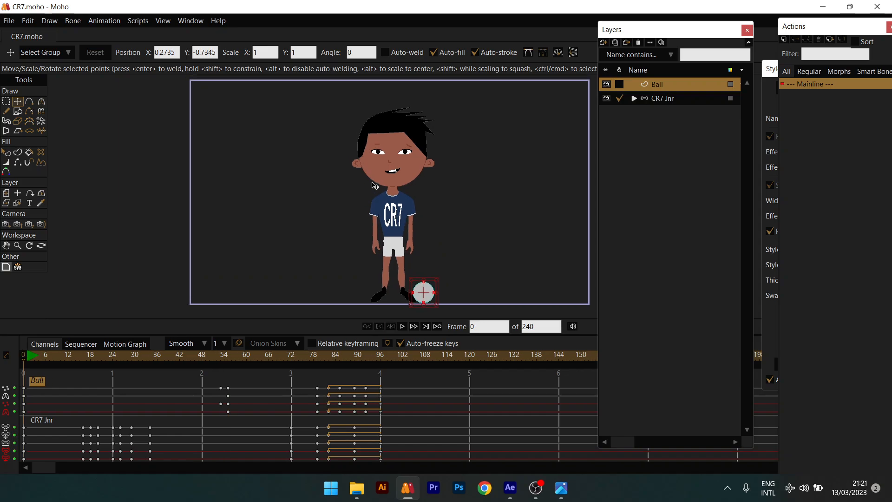
{"action": "scroll", "coordinate": [379, 153], "scroll_direction": "up", "scroll_amount": 3}
{"action": "scroll", "coordinate": [379, 152], "scroll_direction": "up", "scroll_amount": 4}
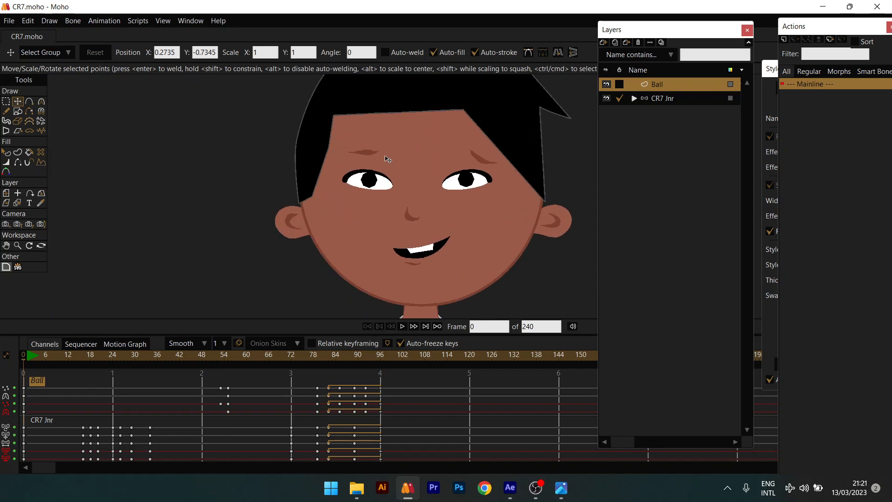
{"action": "scroll", "coordinate": [363, 212], "scroll_direction": "down", "scroll_amount": 2}
{"action": "scroll", "coordinate": [359, 218], "scroll_direction": "up", "scroll_amount": 2}
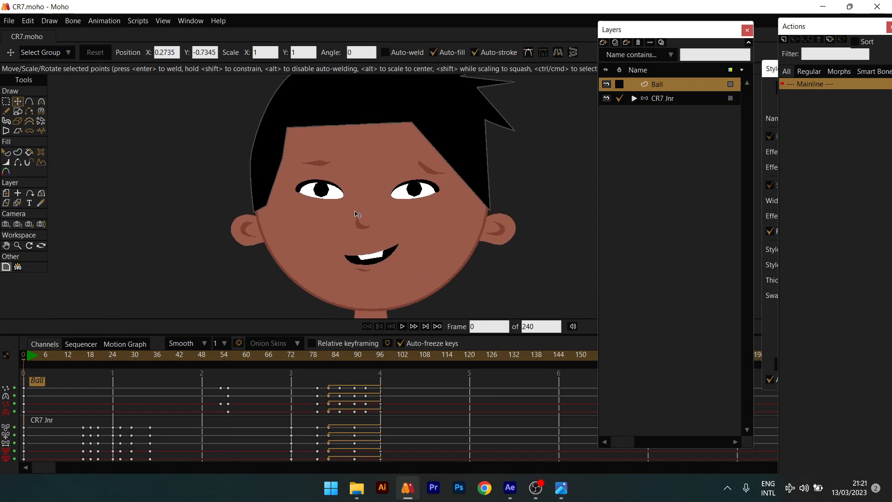
{"action": "scroll", "coordinate": [356, 230], "scroll_direction": "down", "scroll_amount": 3}
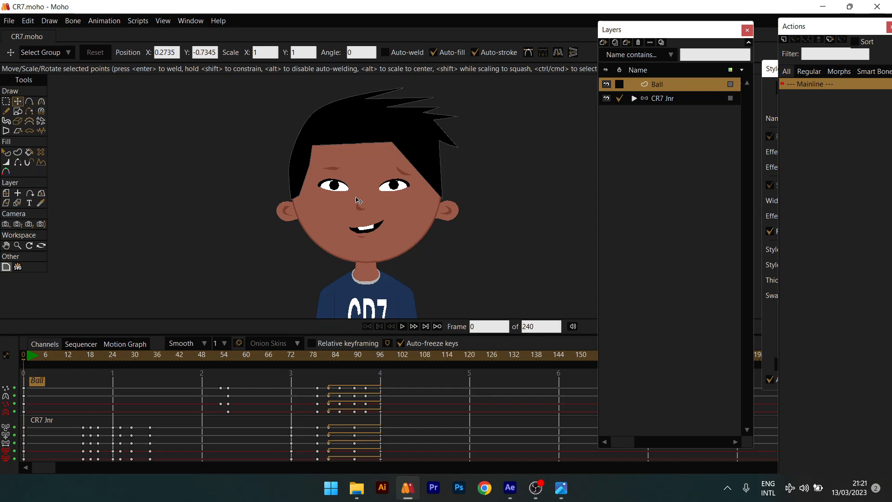